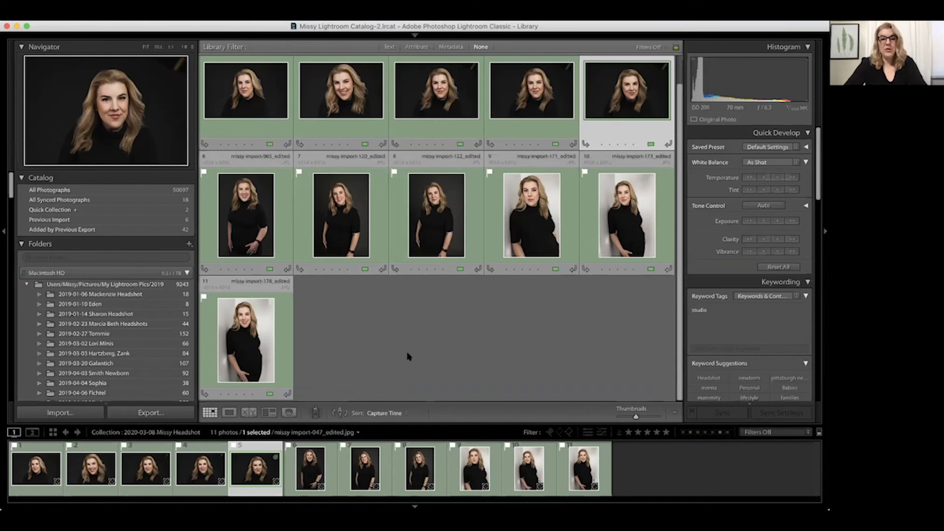
# Select the EOS_DIGITAL card as the import source and apply the LIFESTYLE Import preset.
pyautogui.scroll(-3, 64, 299)
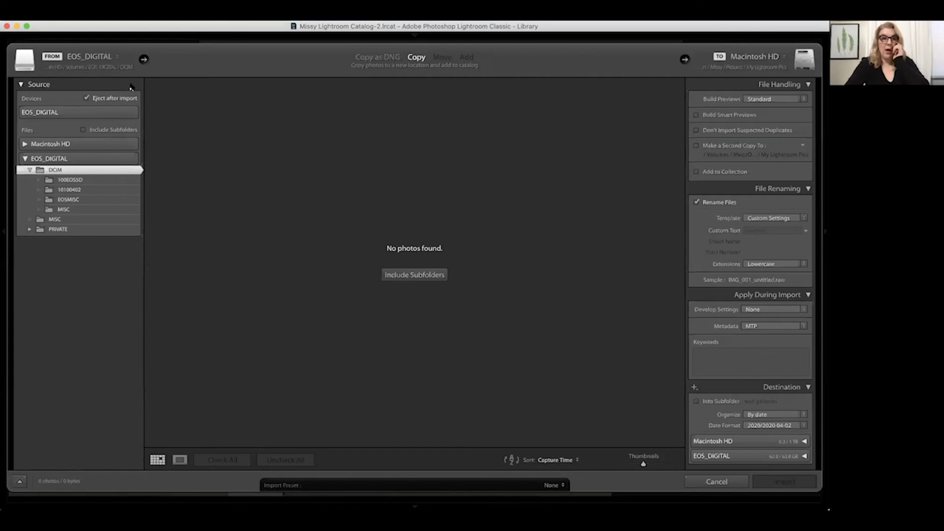
pyautogui.click(64, 114)
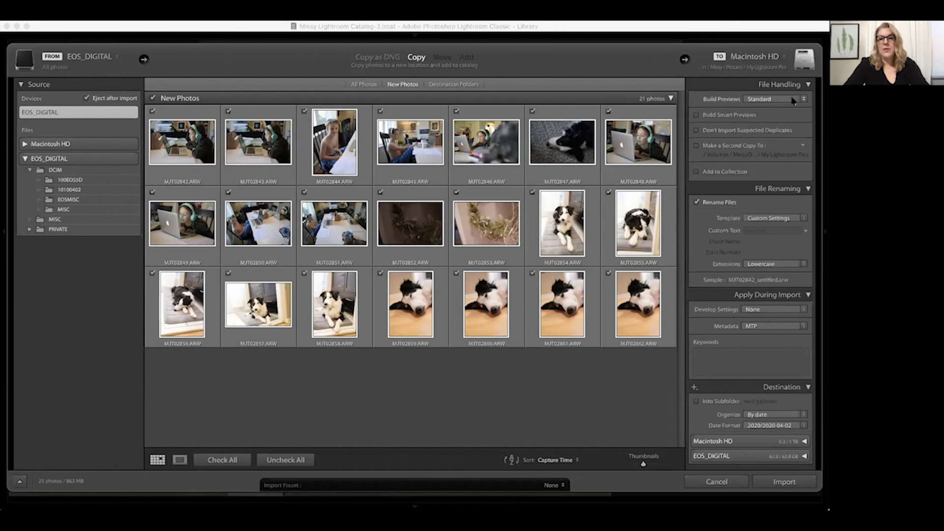
pyautogui.scroll(-1, 772, 188)
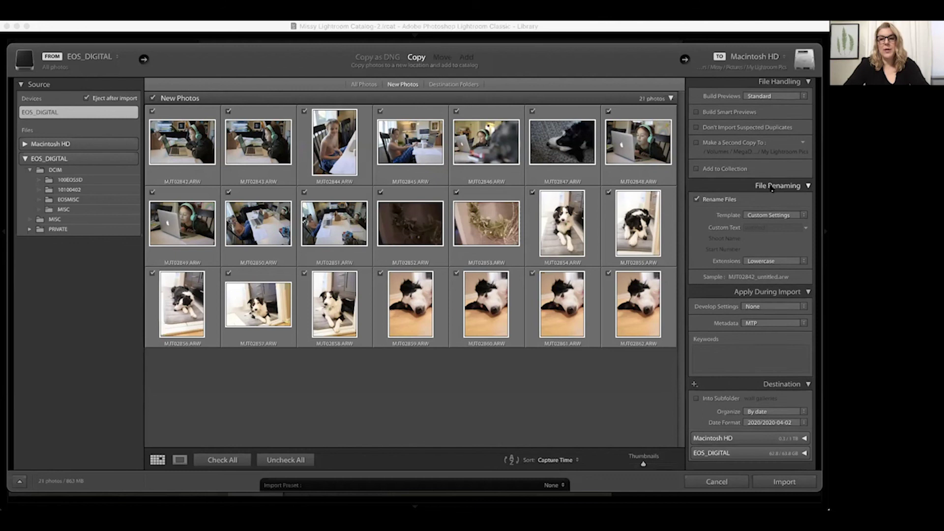
pyautogui.scroll(1, 772, 188)
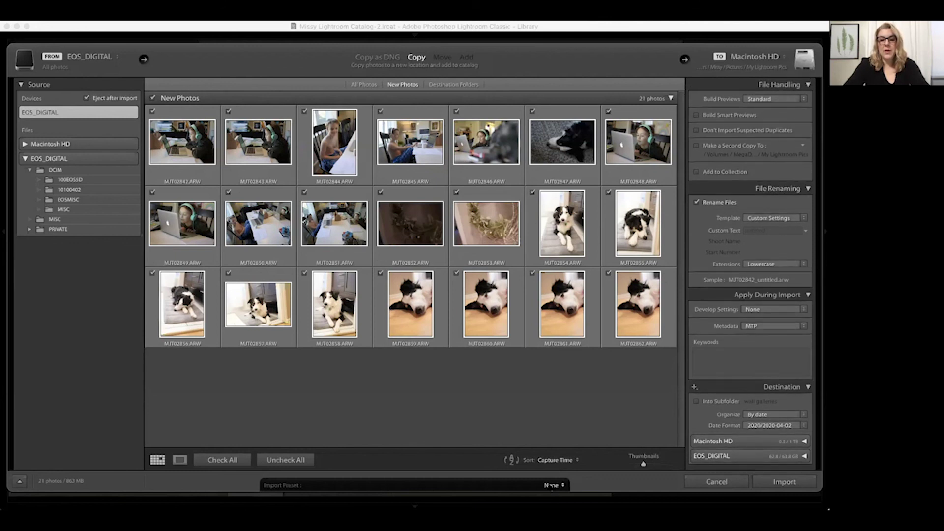
pyautogui.click(551, 485)
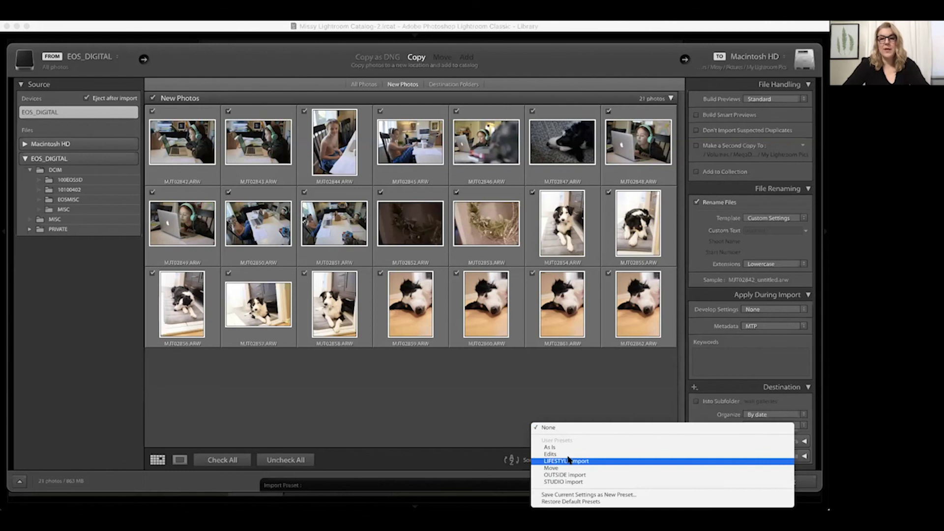
pyautogui.click(568, 461)
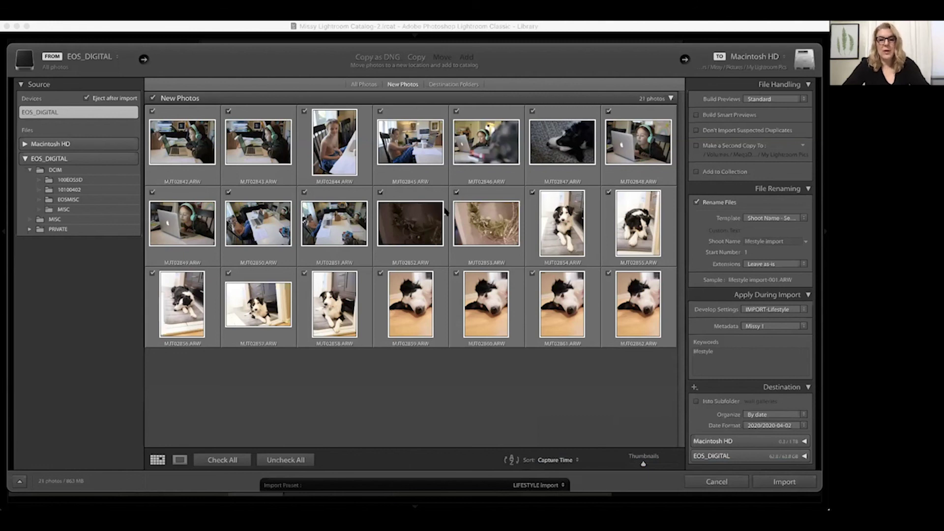
# Examine the develop presets available to apply during import, including the photographer's own preset group.
pyautogui.scroll(-1, 739, 129)
pyautogui.scroll(1, 742, 290)
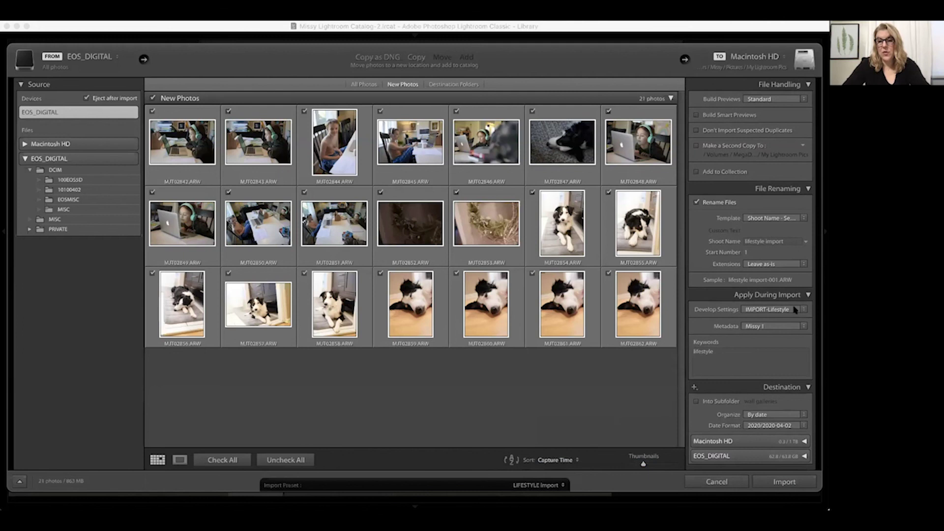
pyautogui.click(765, 309)
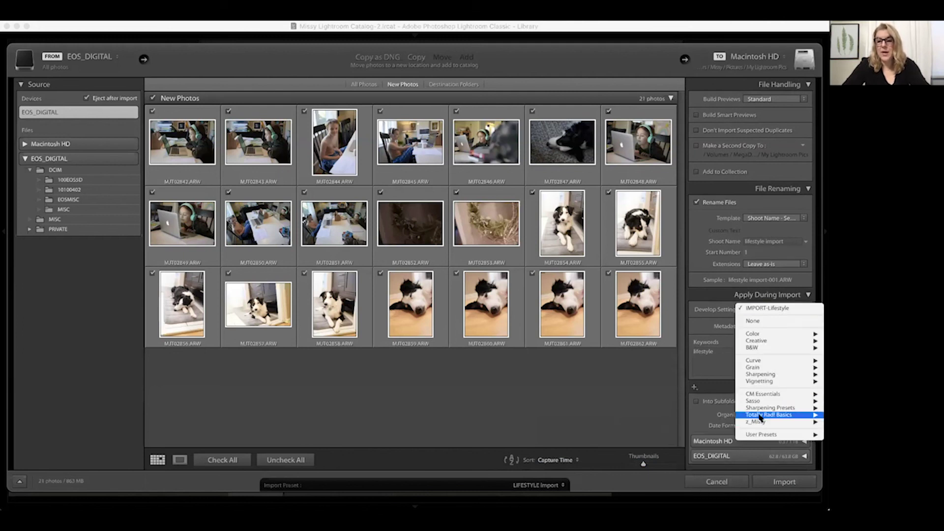
pyautogui.moveTo(761, 423)
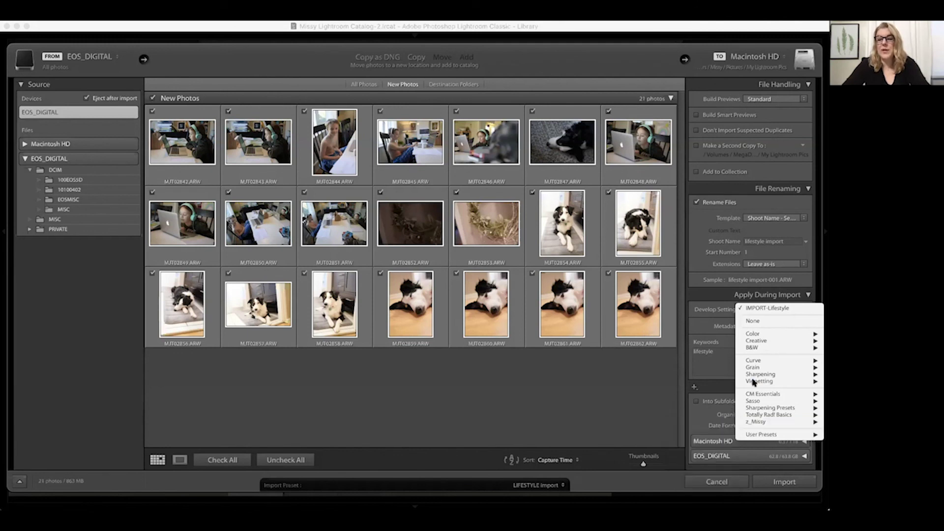
pyautogui.moveTo(762, 366)
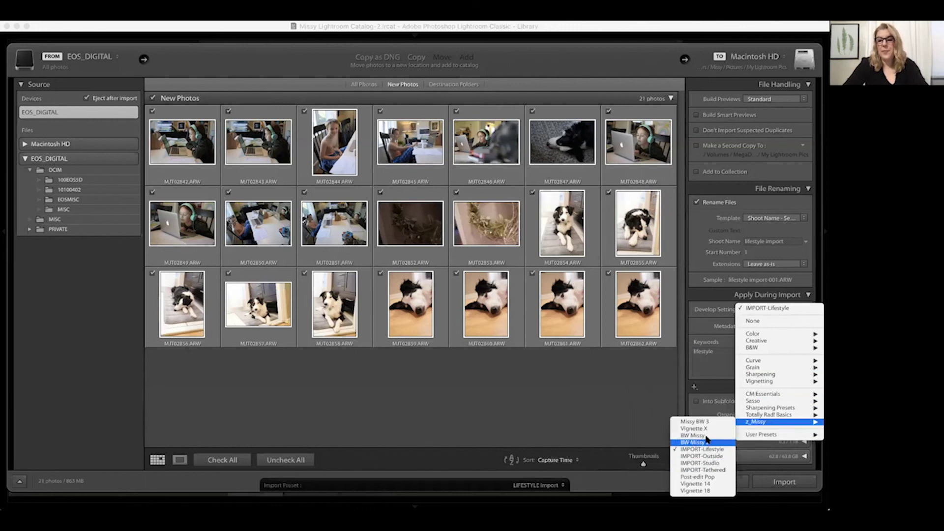
pyautogui.click(648, 337)
# Set the shoot name for file renaming to "photo class import" and start importing the photos to Macintosh HD.
pyautogui.doubleClick(761, 241)
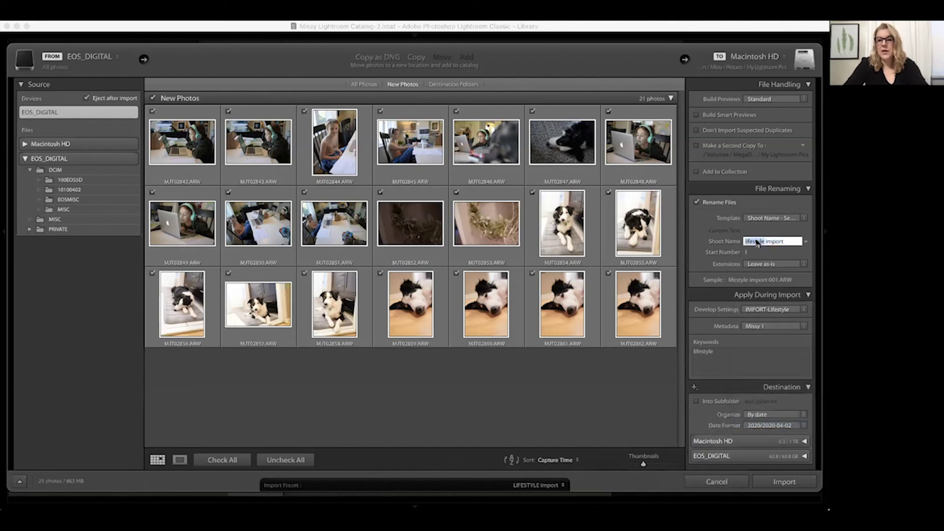
pyautogui.write('photo class')
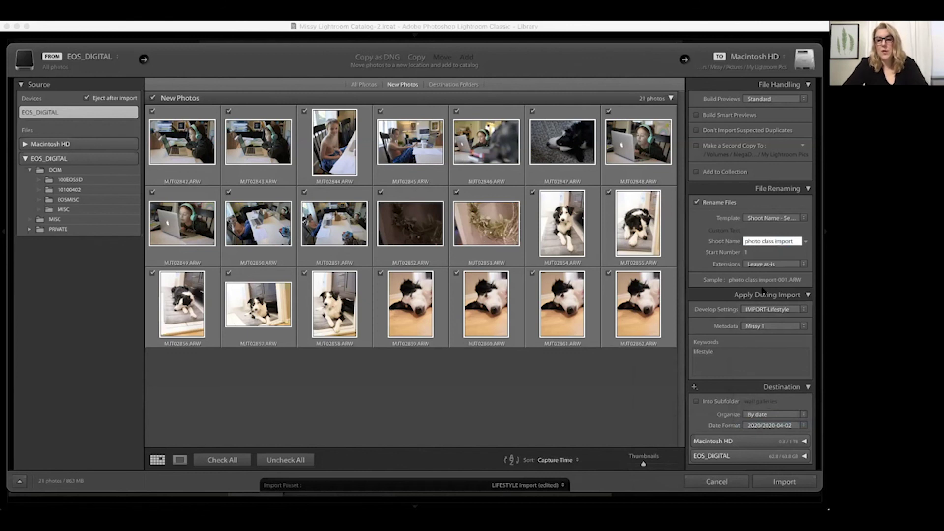
pyautogui.click(764, 325)
pyautogui.click(771, 416)
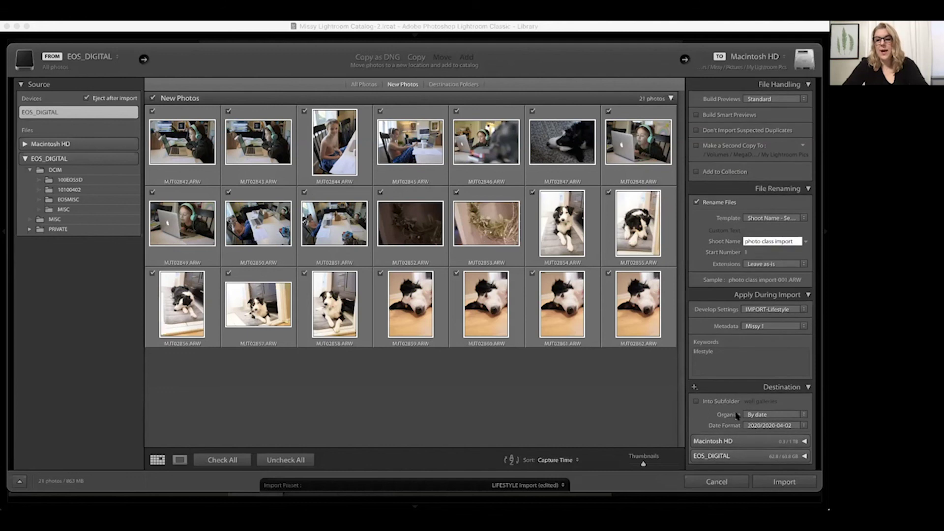
pyautogui.click(767, 442)
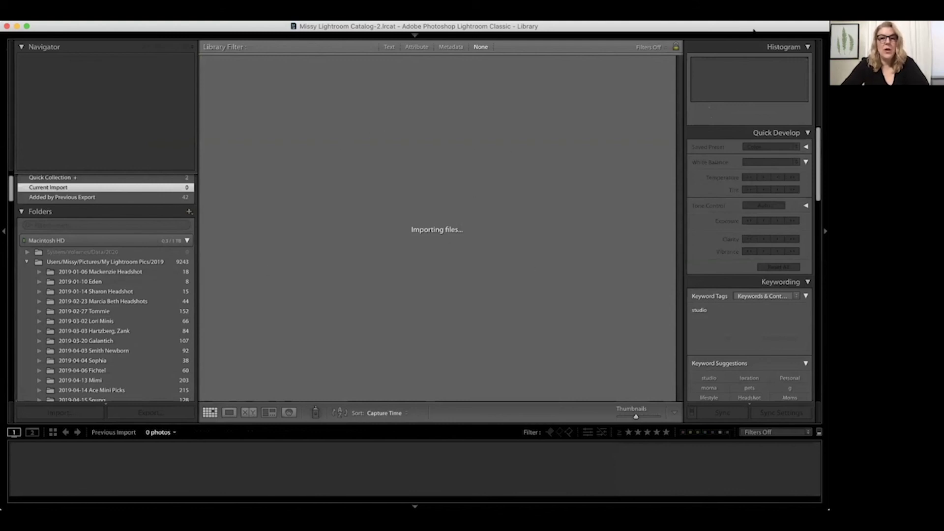
# Check which modules are enabled for display in the module picker.
pyautogui.moveTo(631, 30)
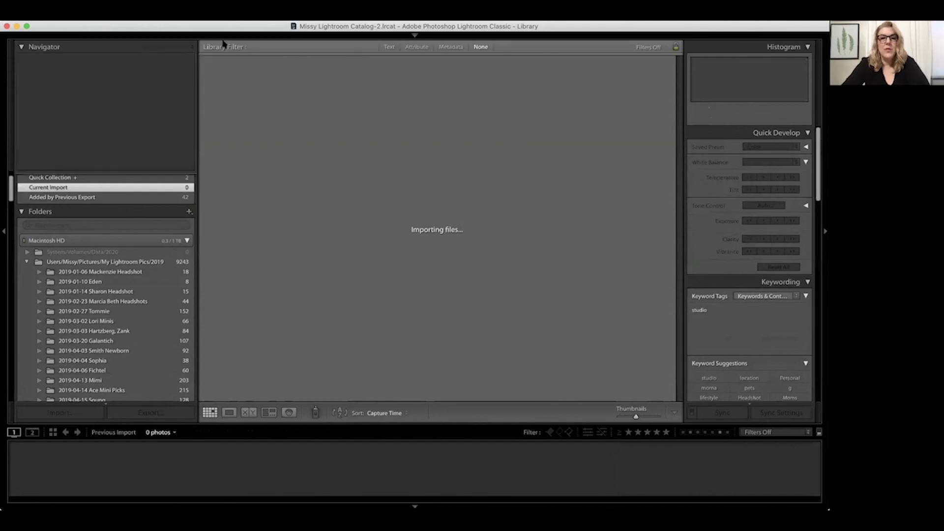
pyautogui.moveTo(599, 42)
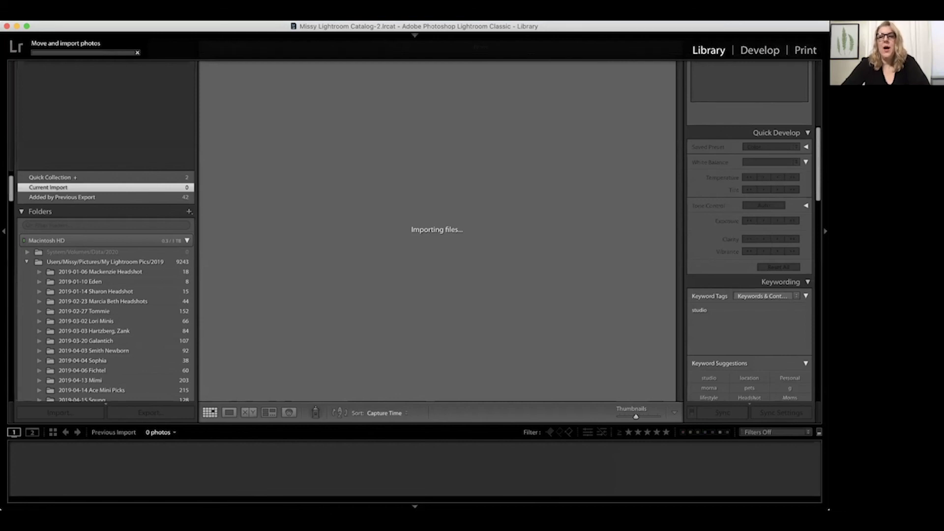
pyautogui.rightClick(636, 47)
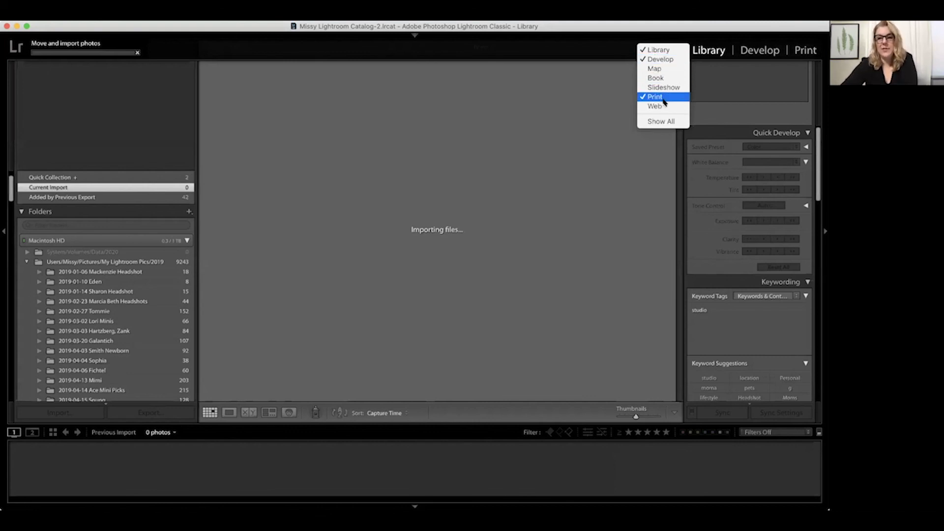
pyautogui.click(537, 143)
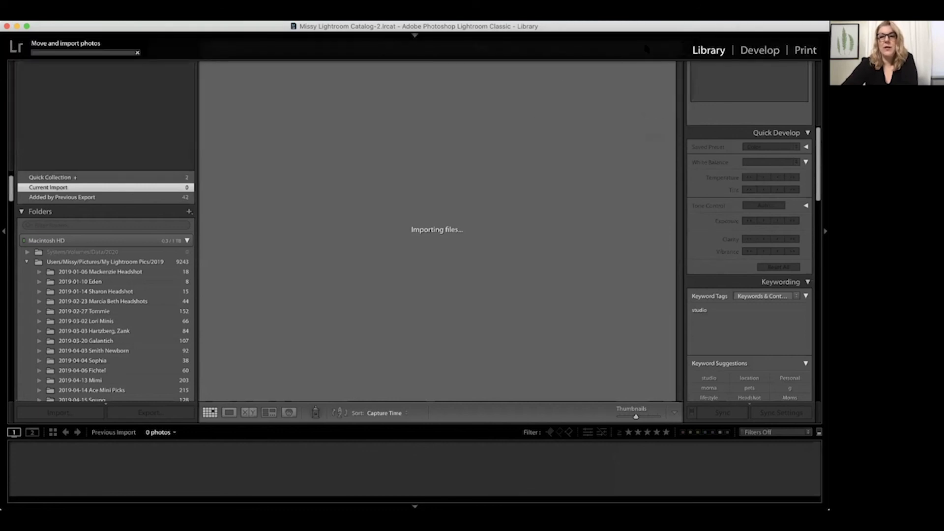
pyautogui.rightClick(645, 50)
pyautogui.click(706, 63)
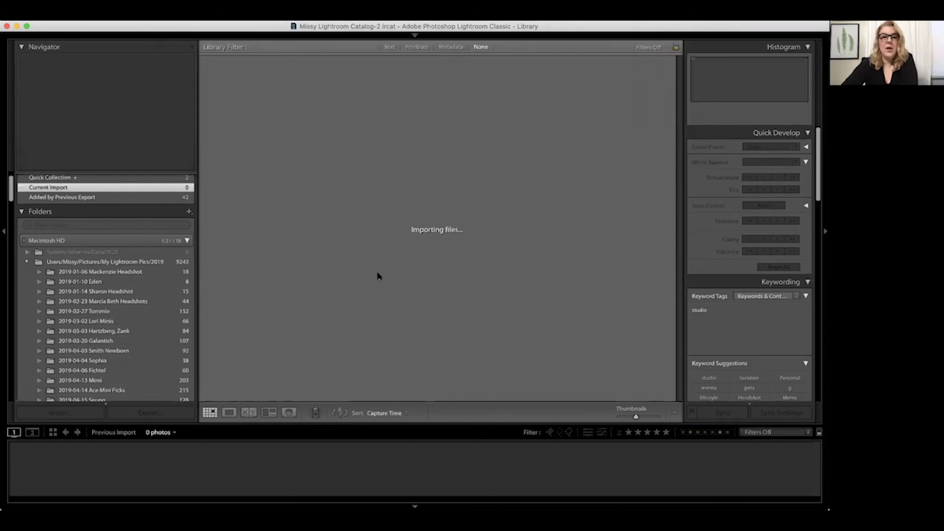
# Look through the dated 2019 and 2020 shoot folders and open the 2020-03-21 folder.
pyautogui.moveTo(172, 33)
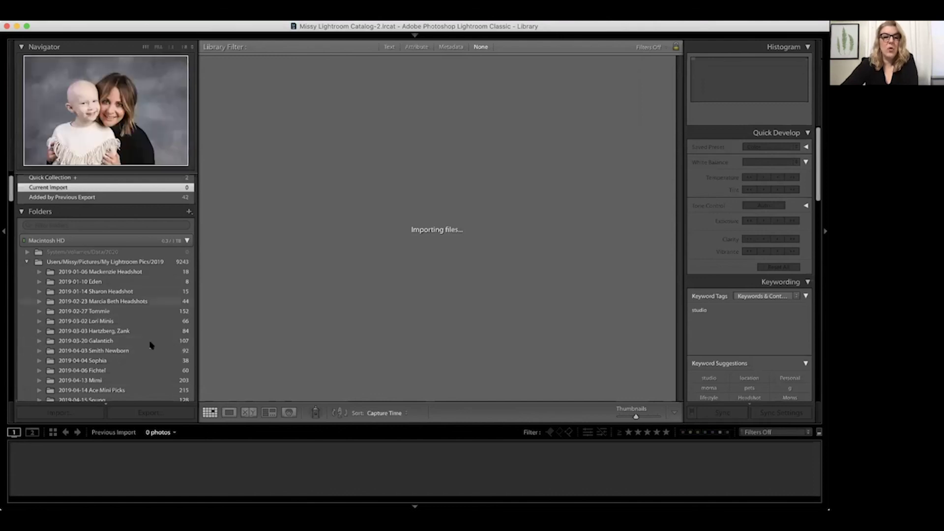
pyautogui.scroll(-5, 116, 314)
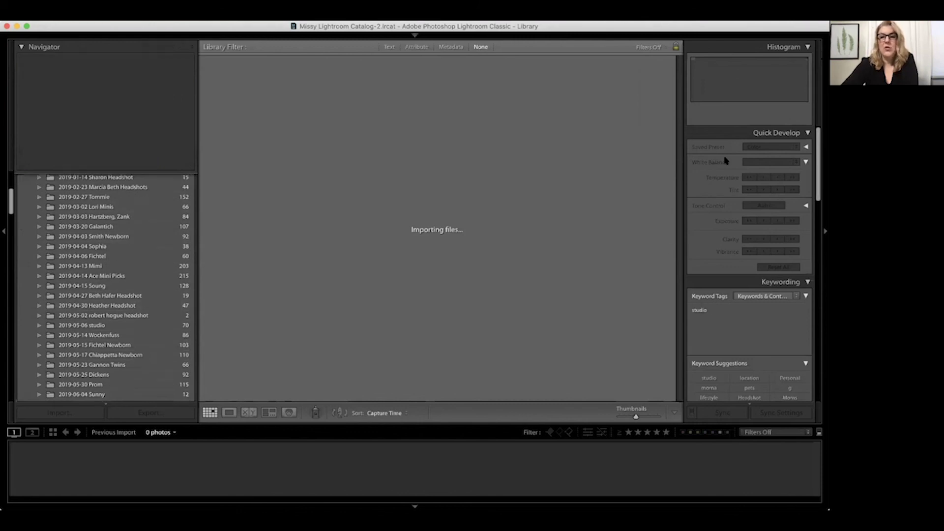
pyautogui.scroll(-10, 114, 279)
pyautogui.scroll(-10, 116, 279)
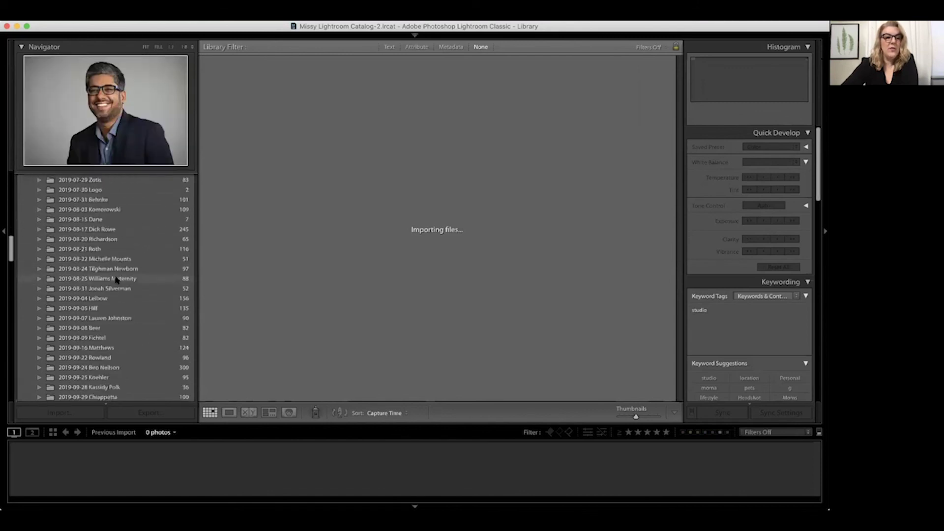
pyautogui.scroll(-5, 116, 279)
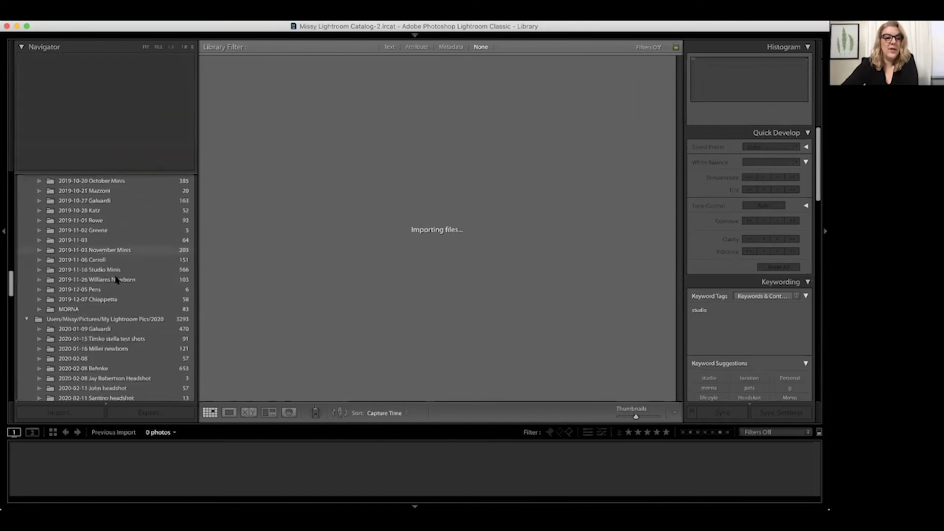
pyautogui.scroll(-5, 100, 260)
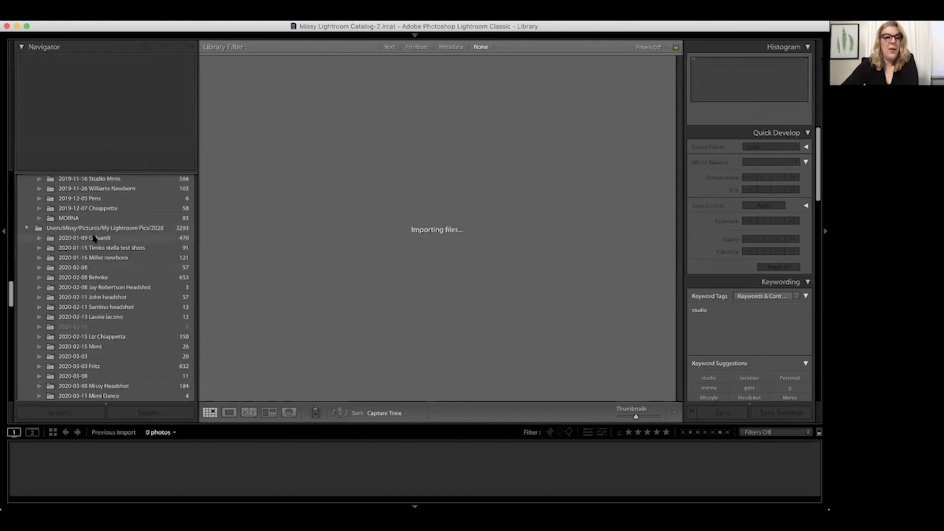
pyautogui.scroll(-7, 95, 239)
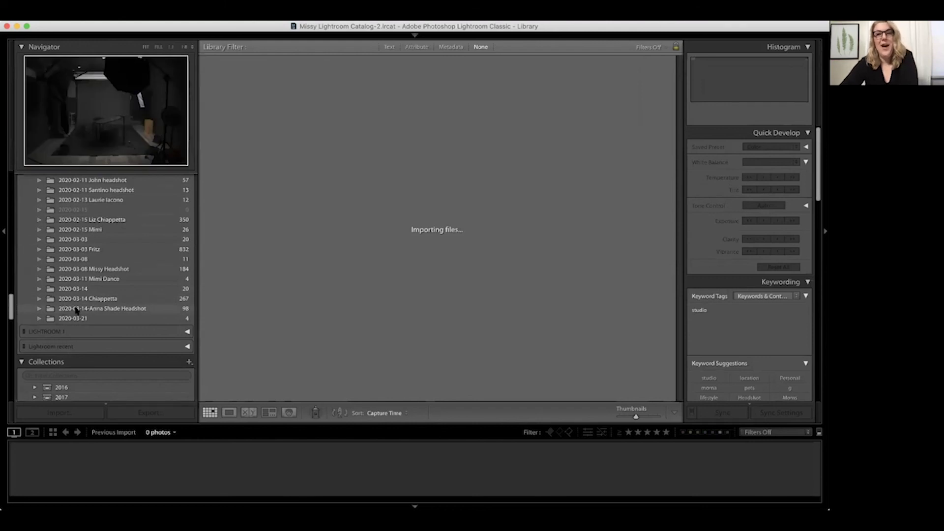
pyautogui.scroll(10, 86, 311)
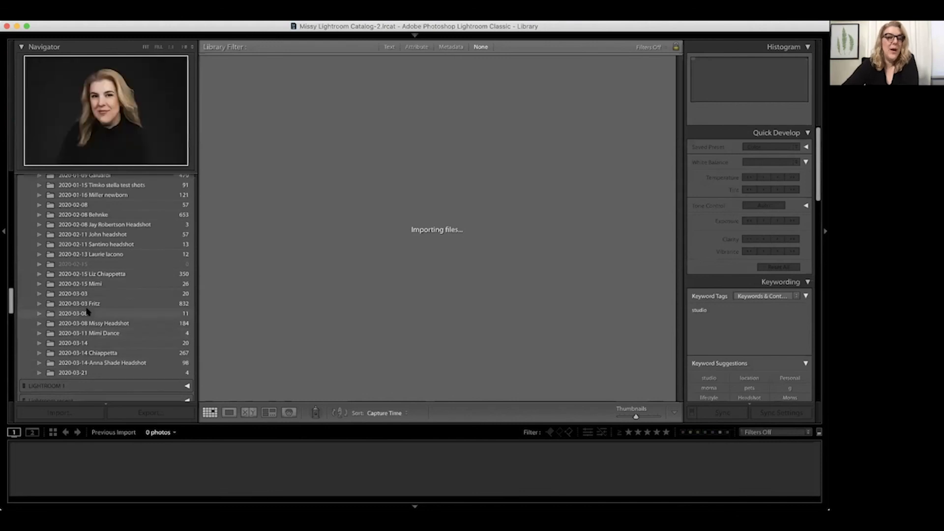
pyautogui.scroll(20, 86, 310)
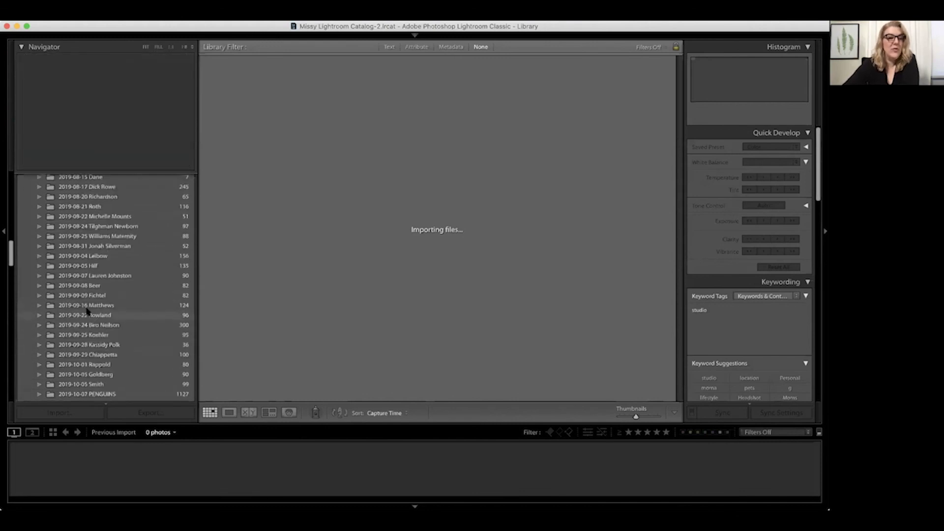
pyautogui.scroll(-12, 90, 251)
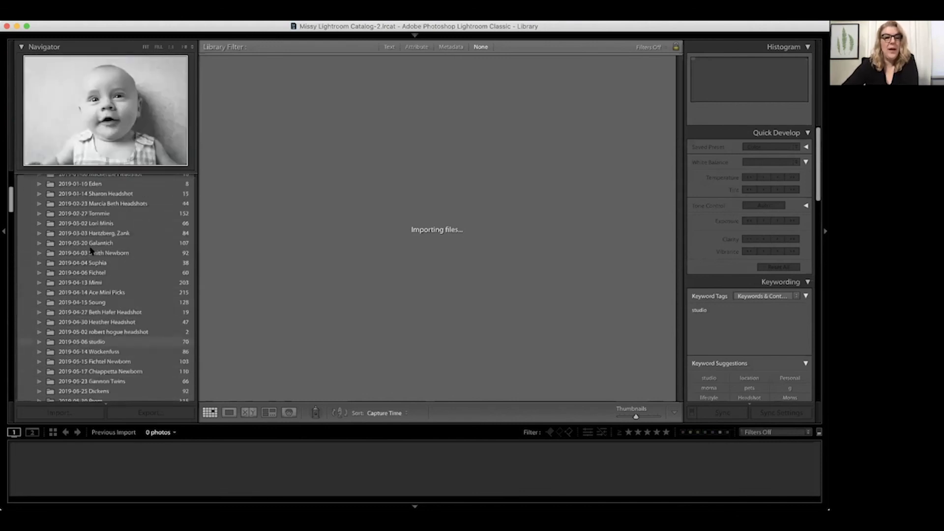
pyautogui.scroll(-15, 90, 251)
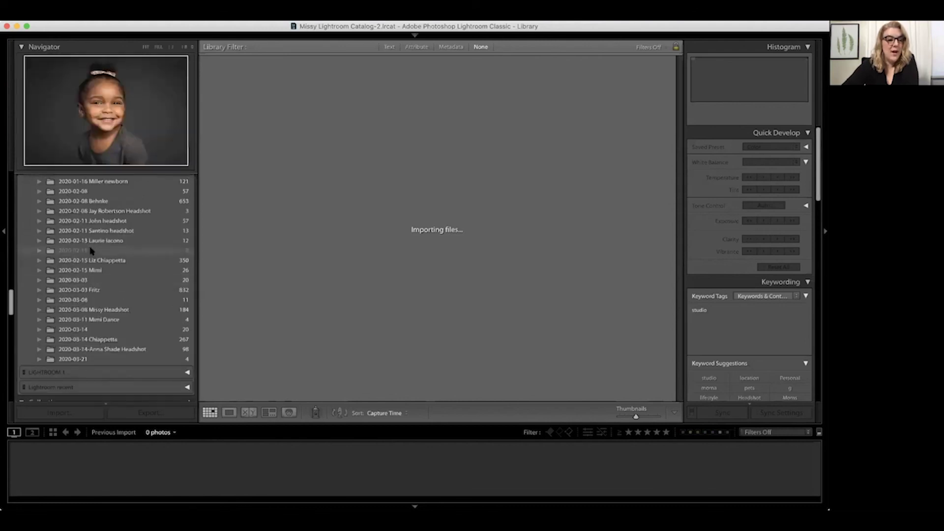
pyautogui.click(100, 359)
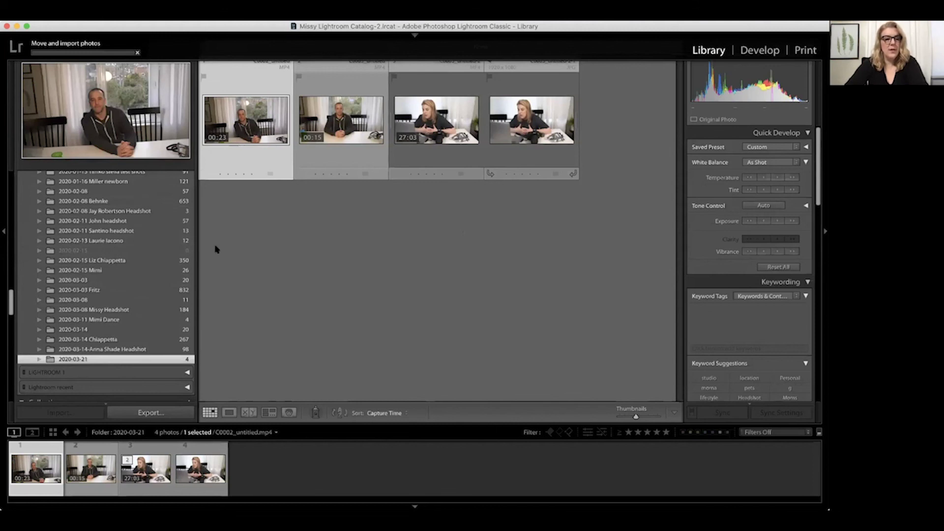
# Open the 2020-03-08 headshot folder and look through its photos in the grid.
pyautogui.click(124, 309)
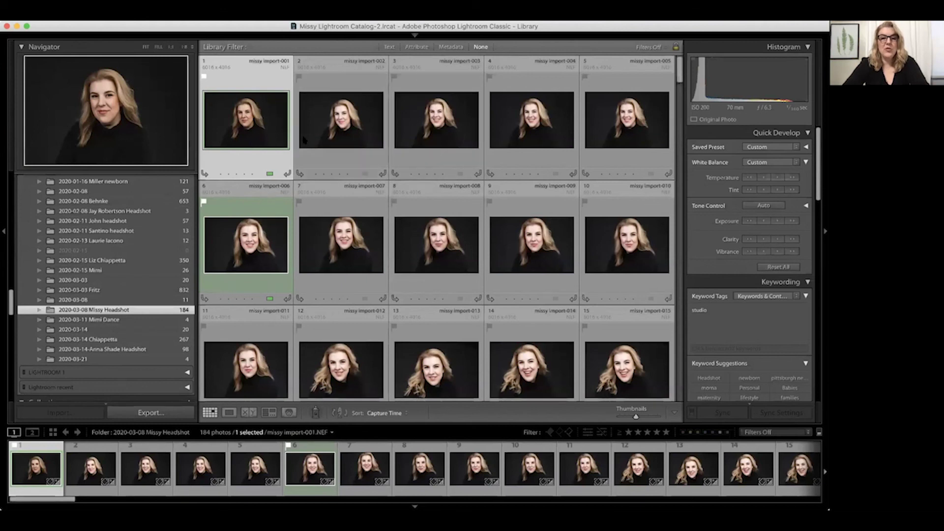
pyautogui.scroll(-20, 362, 206)
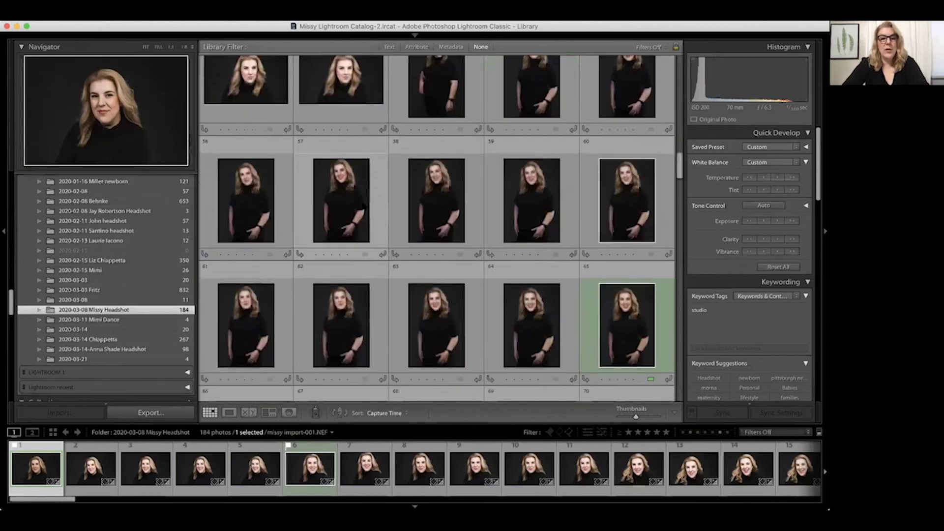
pyautogui.scroll(20, 362, 205)
pyautogui.press('j')
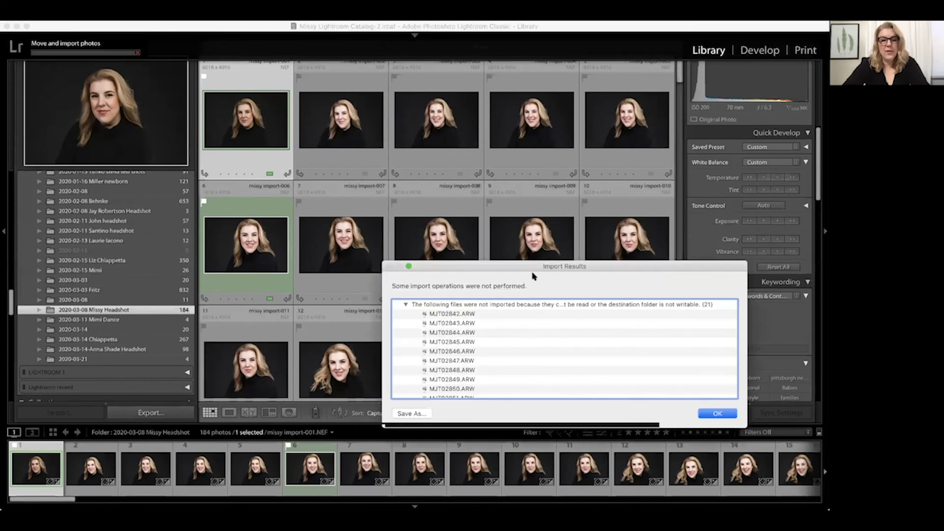
# Move the Import Results message aside and dismiss it.
pyautogui.moveTo(464, 266); pyautogui.dragTo(303, 240)
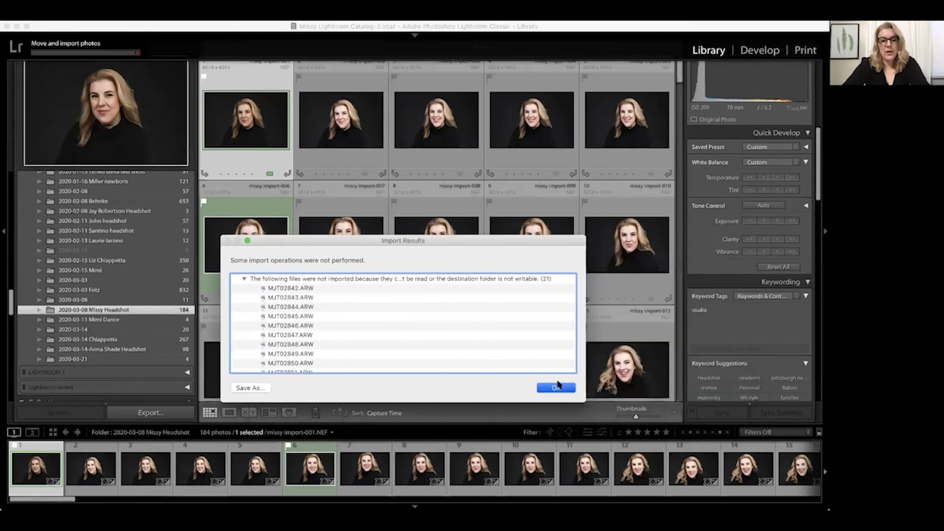
pyautogui.click(556, 387)
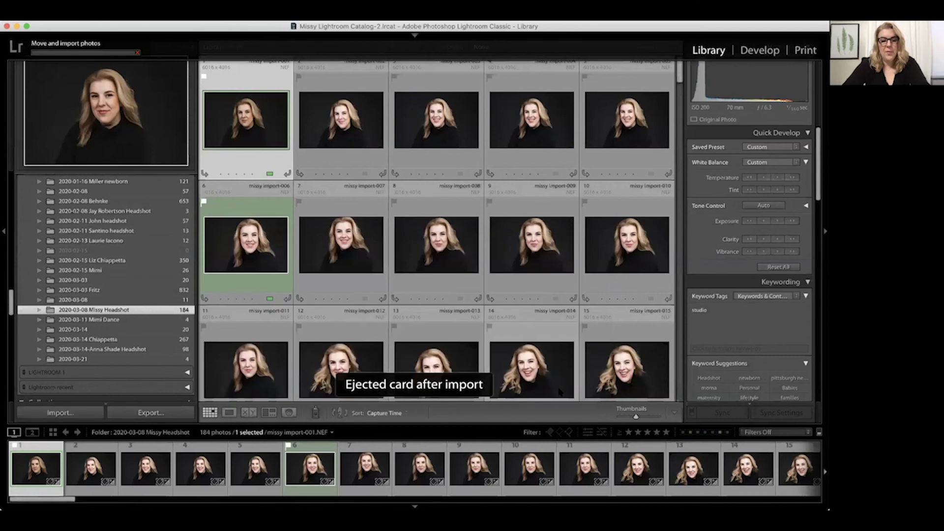
# Import the new photos from the EOS_DIGITAL card using the LIFESTYLE import preset.
pyautogui.click(61, 412)
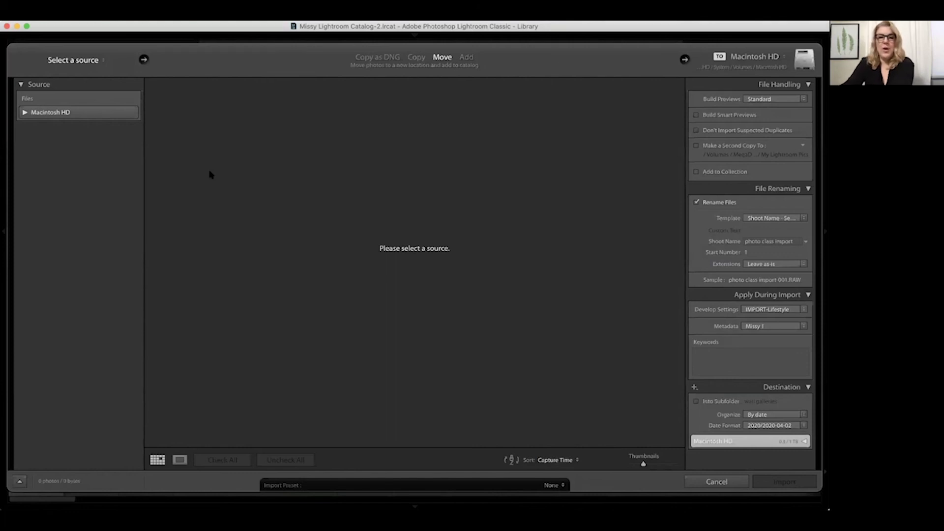
pyautogui.click(102, 114)
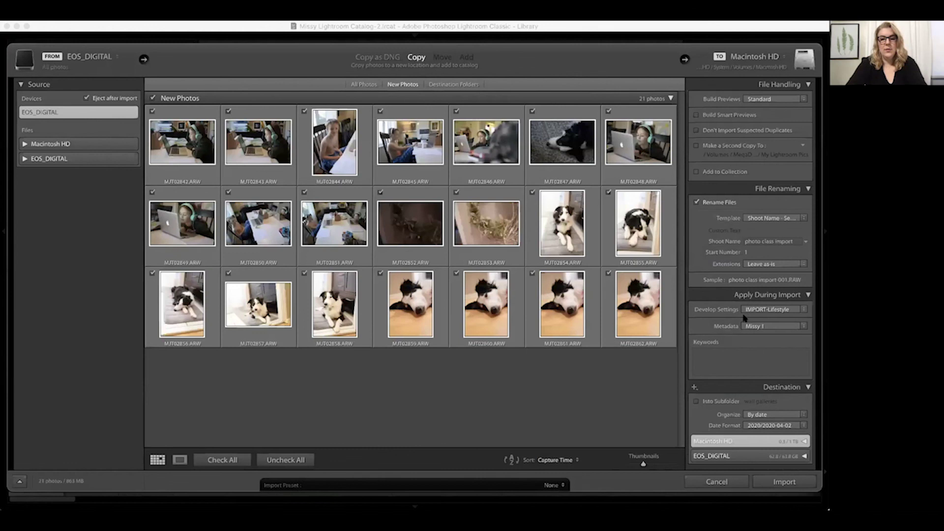
pyautogui.click(554, 485)
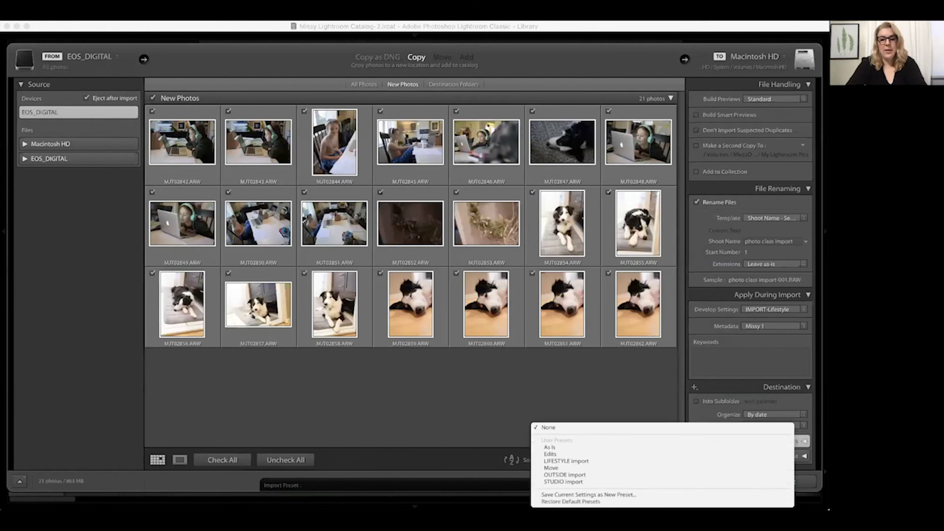
pyautogui.click(570, 461)
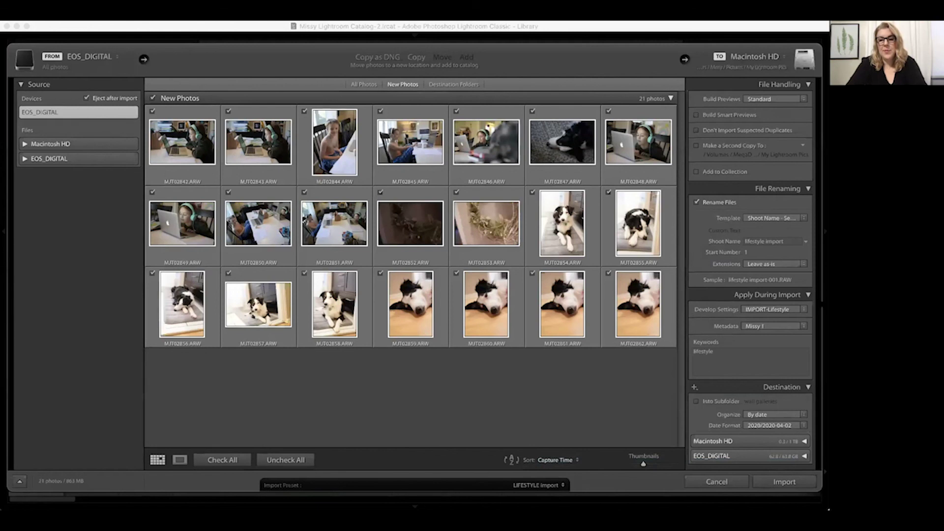
pyautogui.click(783, 482)
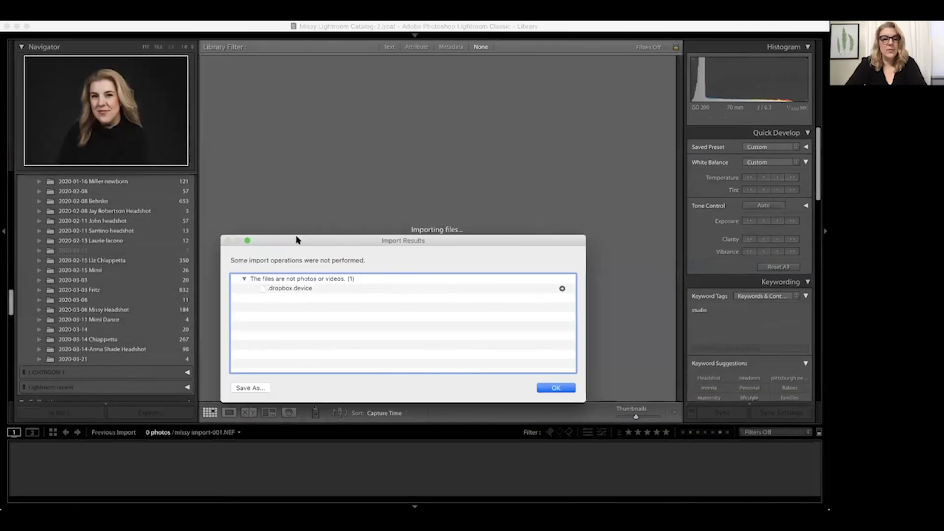
# Move the Import Results message for the lifestyle import out of the way and dismiss it.
pyautogui.moveTo(297, 239); pyautogui.dragTo(68, 162)
pyautogui.click(327, 328)
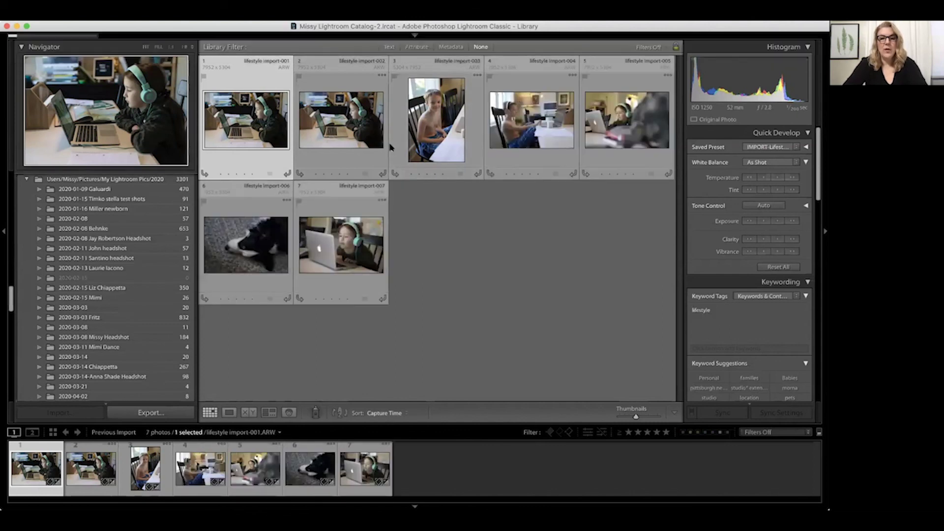
pyautogui.click(322, 338)
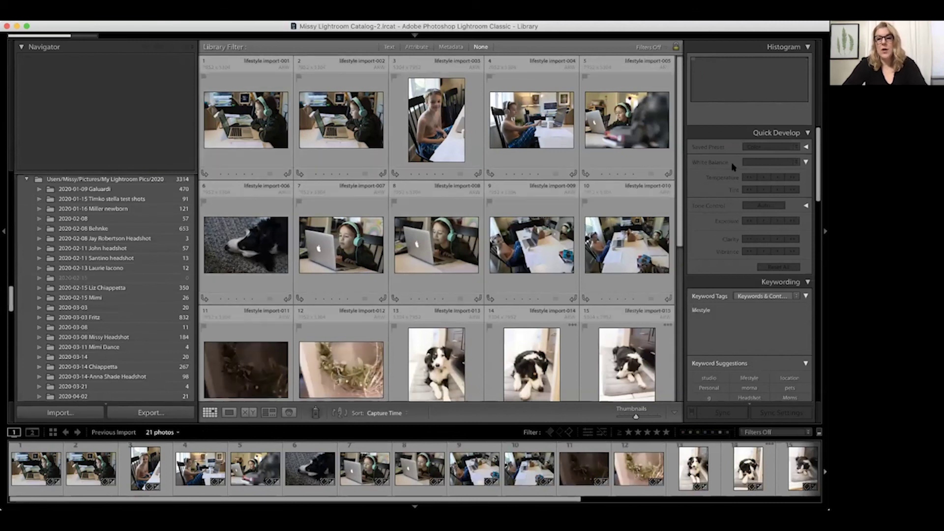
# Select all the newly imported lifestyle photos and raise their exposure by one small increment with Quick Develop.
pyautogui.scroll(-2, 731, 166)
pyautogui.scroll(-2, 732, 167)
pyautogui.scroll(4, 732, 167)
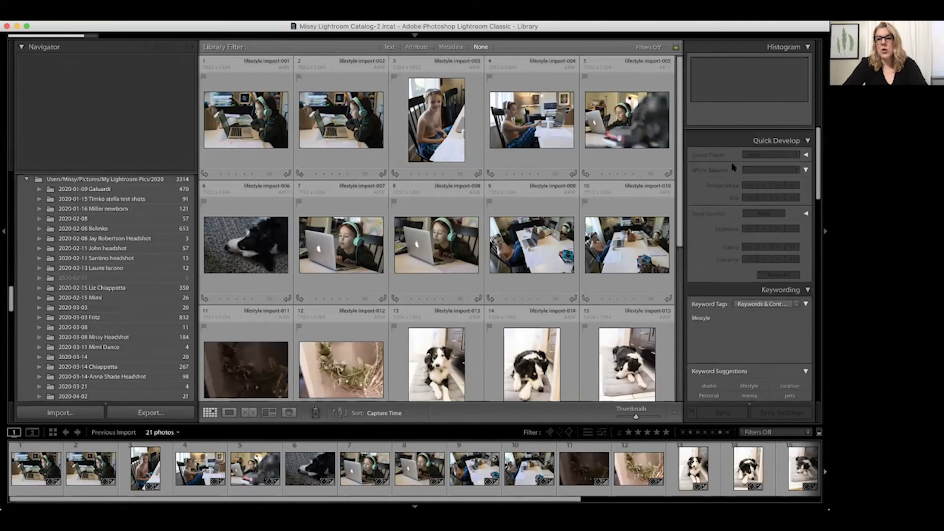
pyautogui.click(264, 135)
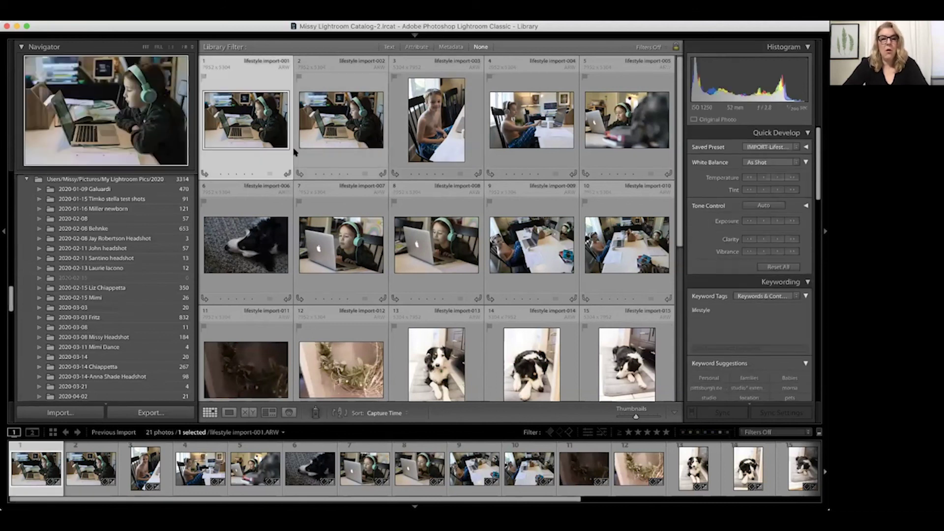
pyautogui.press('super+a')
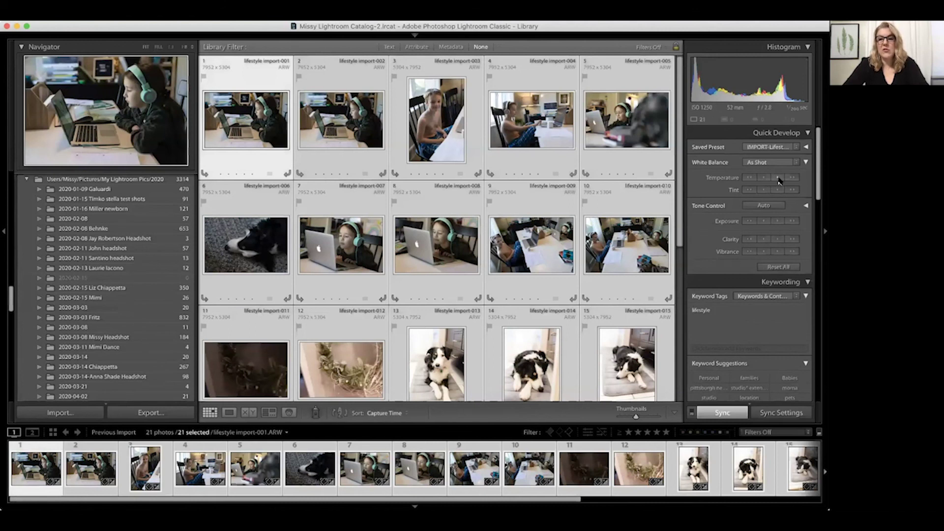
pyautogui.scroll(-2, 779, 206)
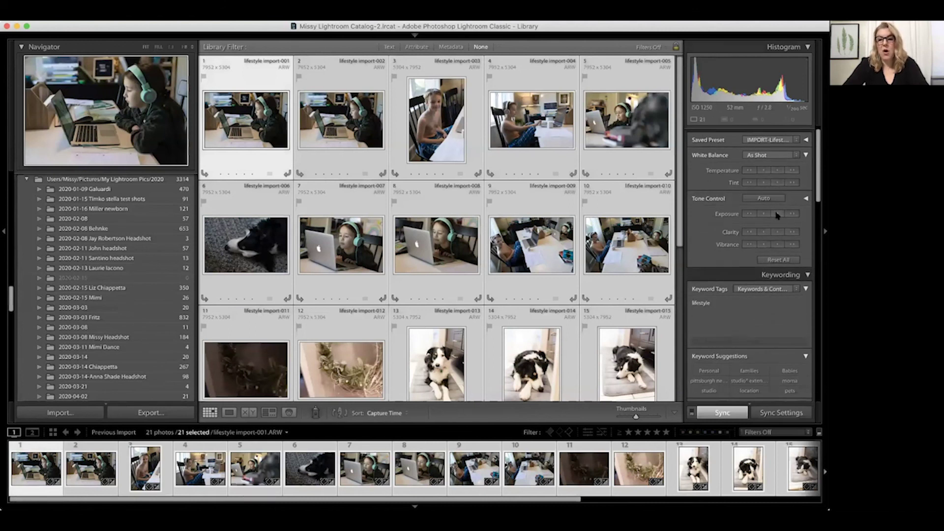
pyautogui.click(777, 214)
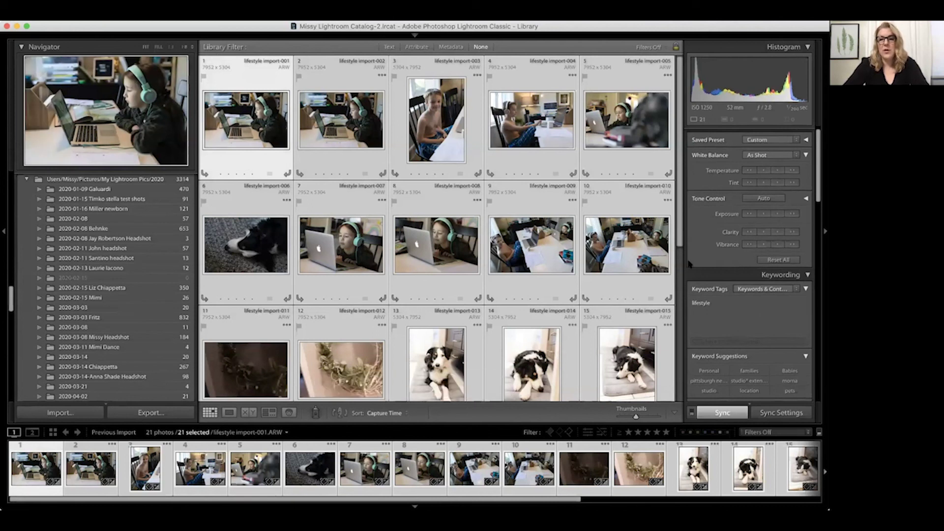
# Check the list of saved develop presets, and look through the adjusted photos in the grid.
pyautogui.click(775, 142)
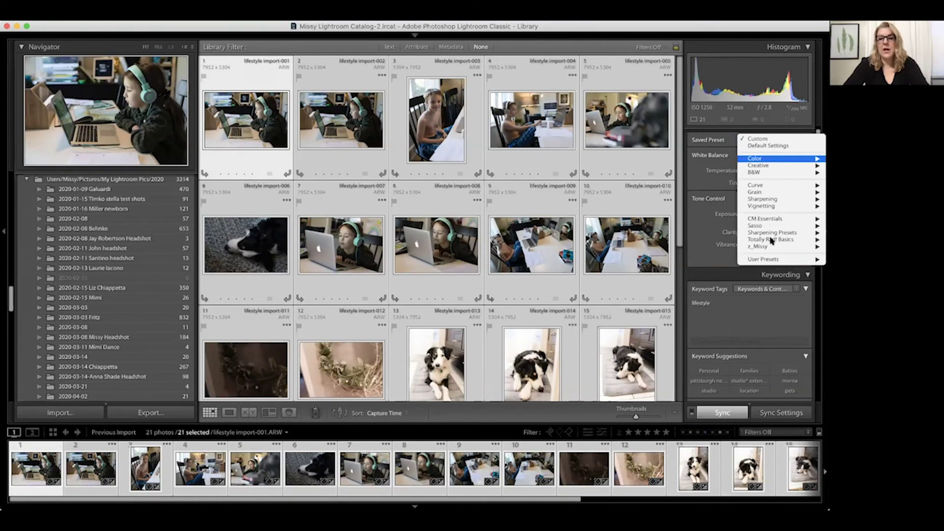
pyautogui.click(677, 142)
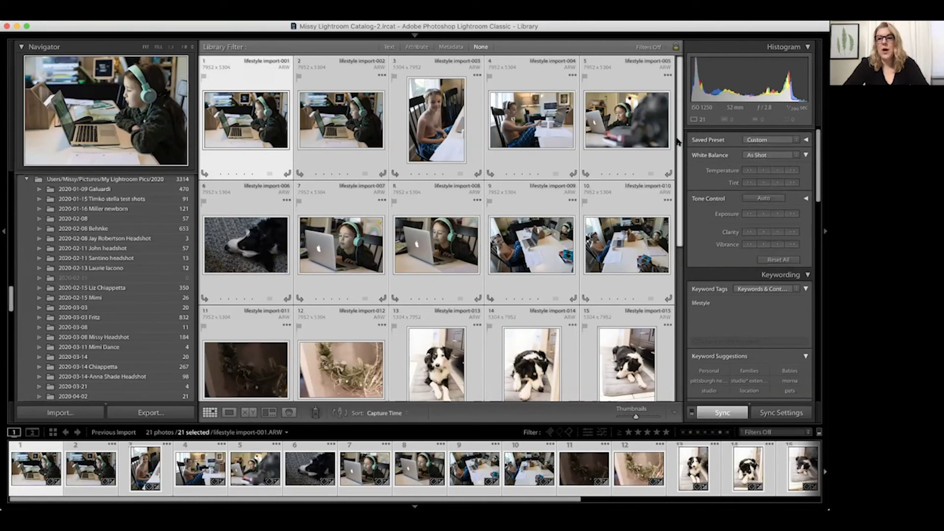
pyautogui.click(548, 135)
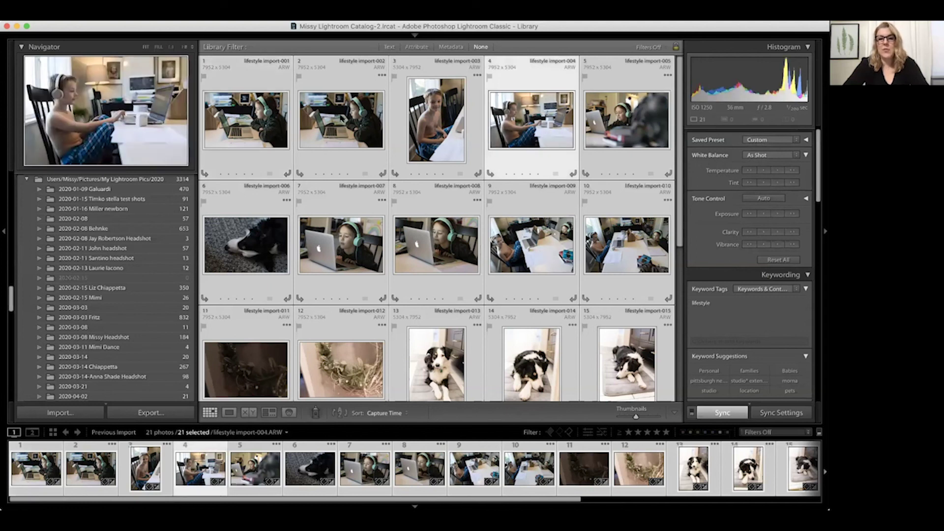
pyautogui.click(342, 118)
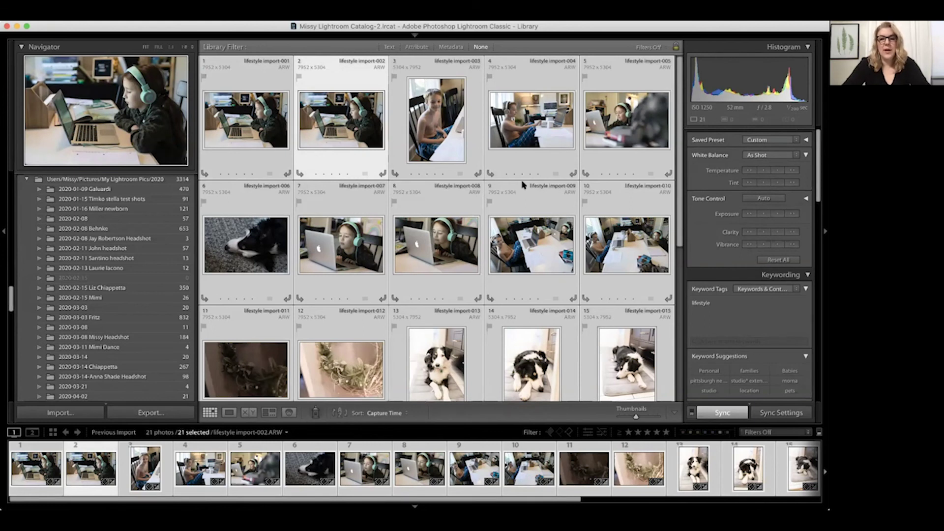
pyautogui.scroll(-5, 323, 199)
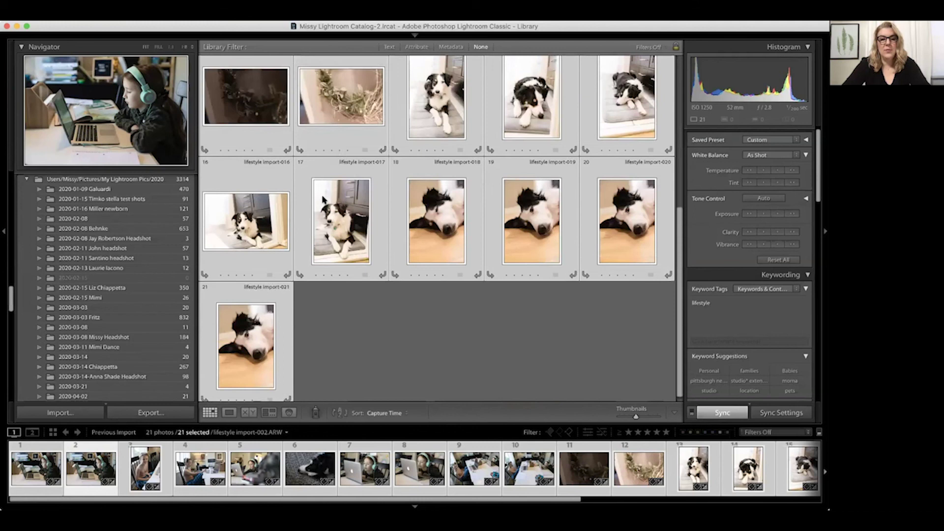
pyautogui.scroll(5, 383, 120)
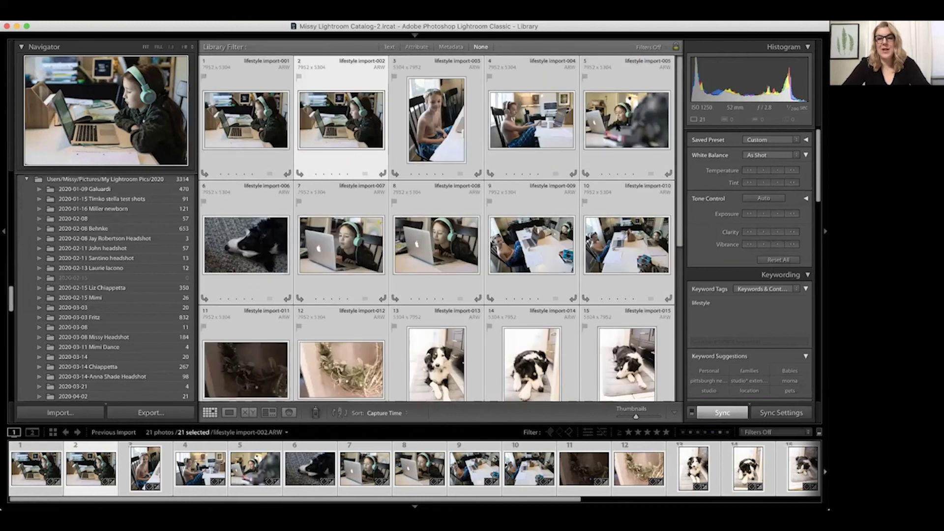
# Examine the imported photos' keyword tags, the keyword list and the metadata, including copyright and camera details.
pyautogui.scroll(-3, 767, 182)
pyautogui.scroll(3, 767, 182)
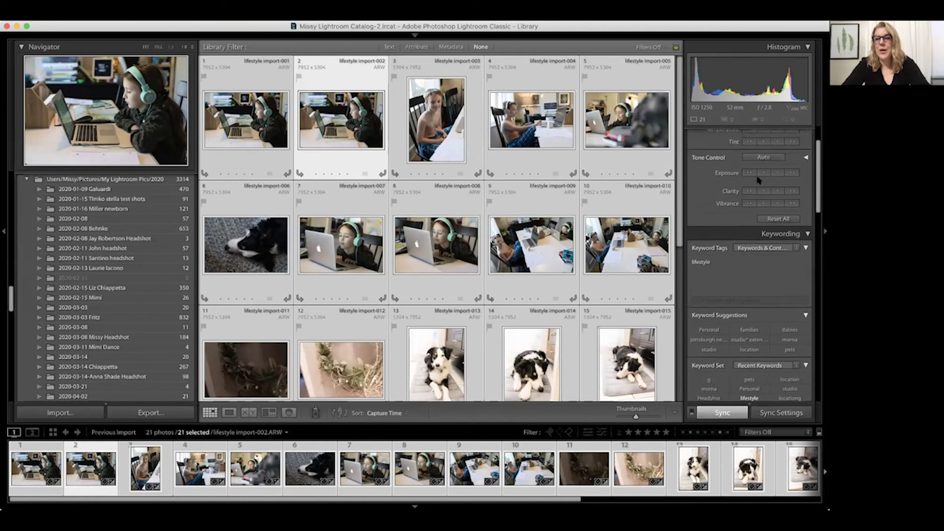
pyautogui.scroll(3, 762, 183)
pyautogui.scroll(-1, 767, 189)
pyautogui.scroll(-5, 767, 189)
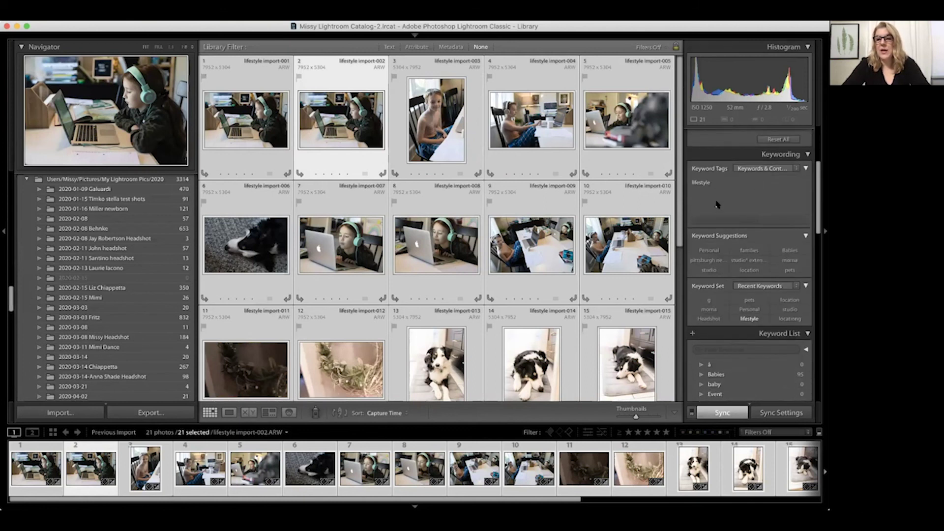
pyautogui.scroll(-6, 755, 191)
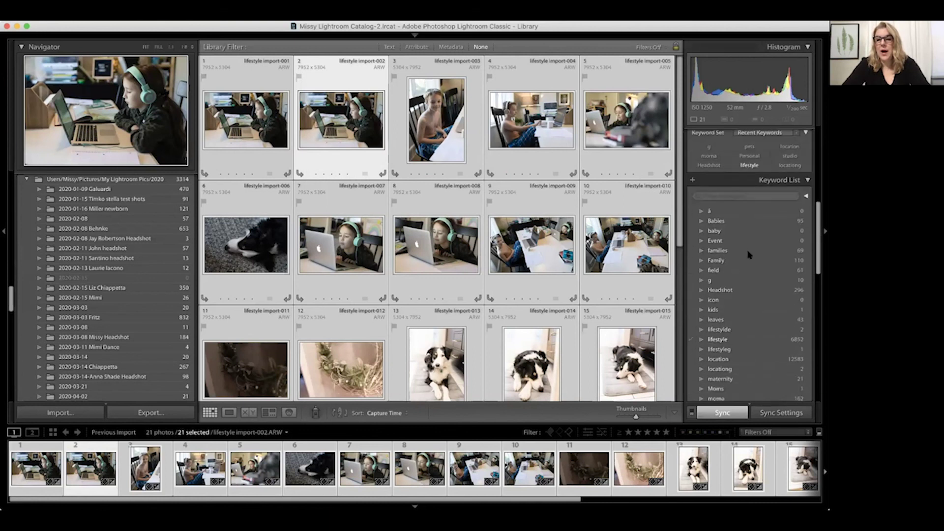
pyautogui.scroll(-20, 720, 262)
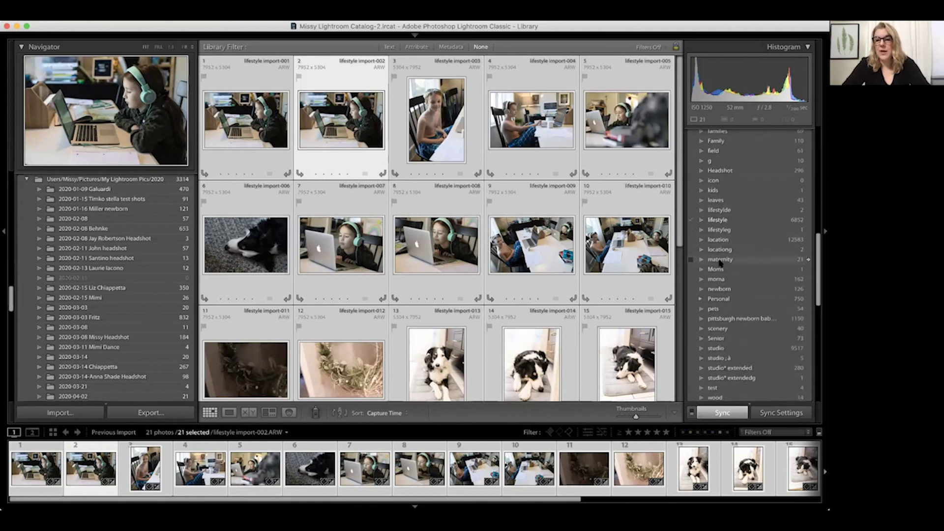
pyautogui.scroll(-2, 720, 262)
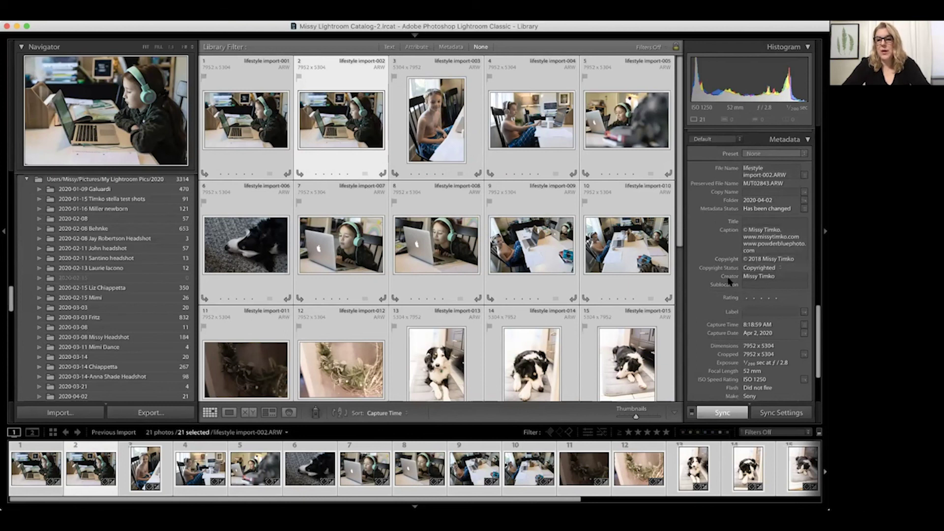
pyautogui.scroll(-5, 733, 293)
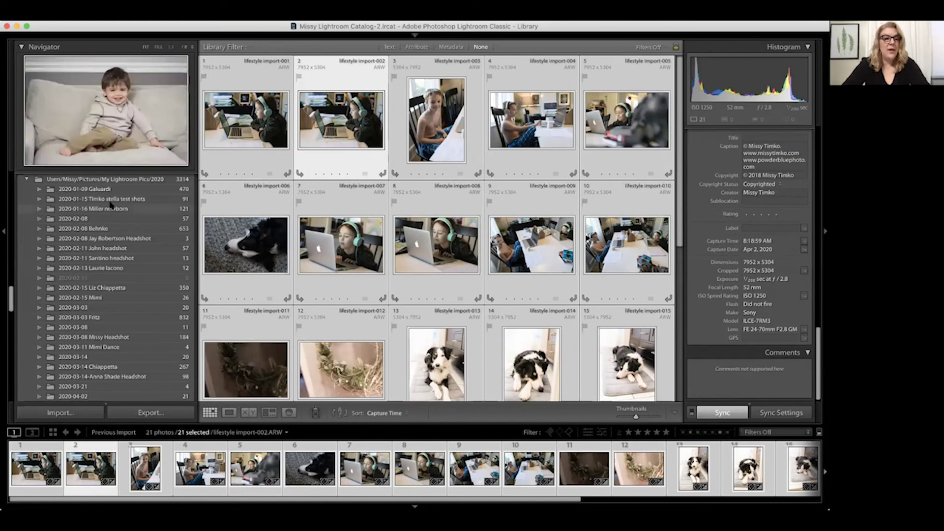
# Open the 2020-01-09 shoot folder inside the 2020 folder and view the commands available for it.
pyautogui.scroll(-5, 111, 207)
pyautogui.scroll(3, 116, 228)
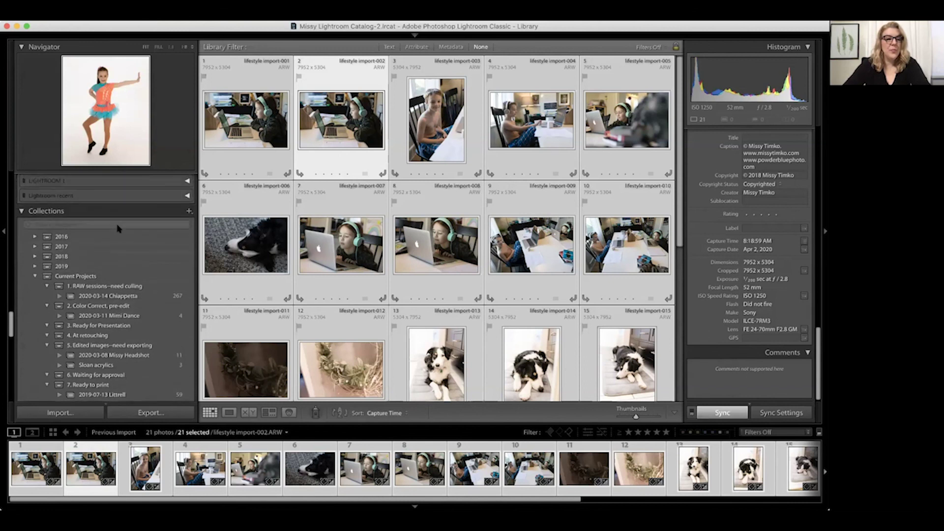
pyautogui.scroll(6, 118, 228)
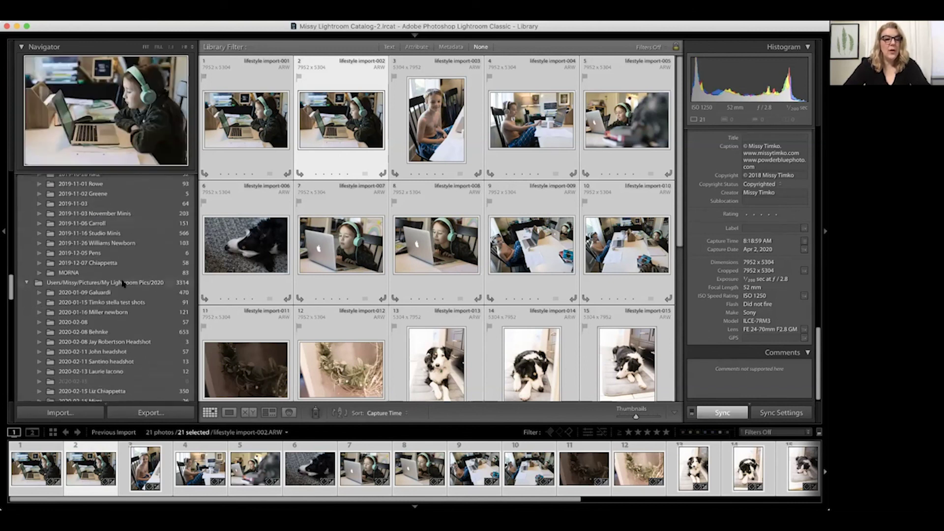
pyautogui.click(123, 283)
pyautogui.click(113, 292)
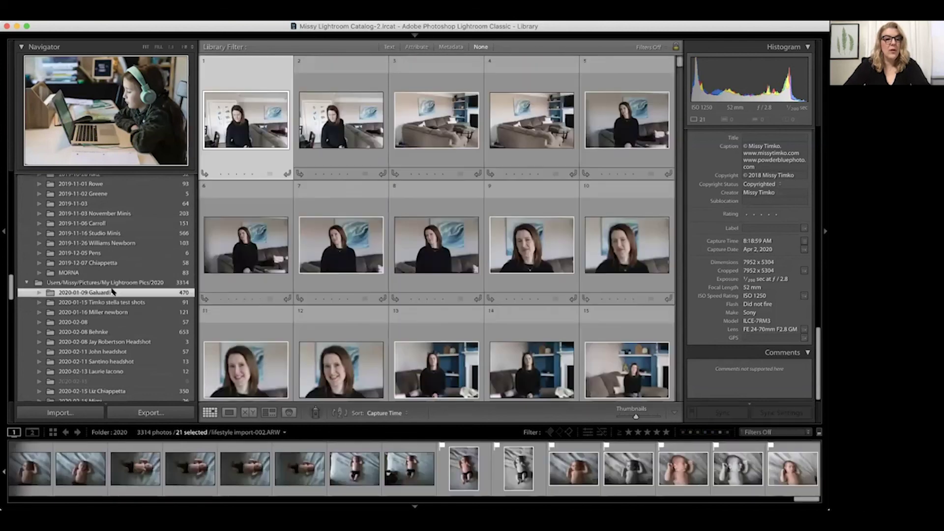
pyautogui.rightClick(112, 291)
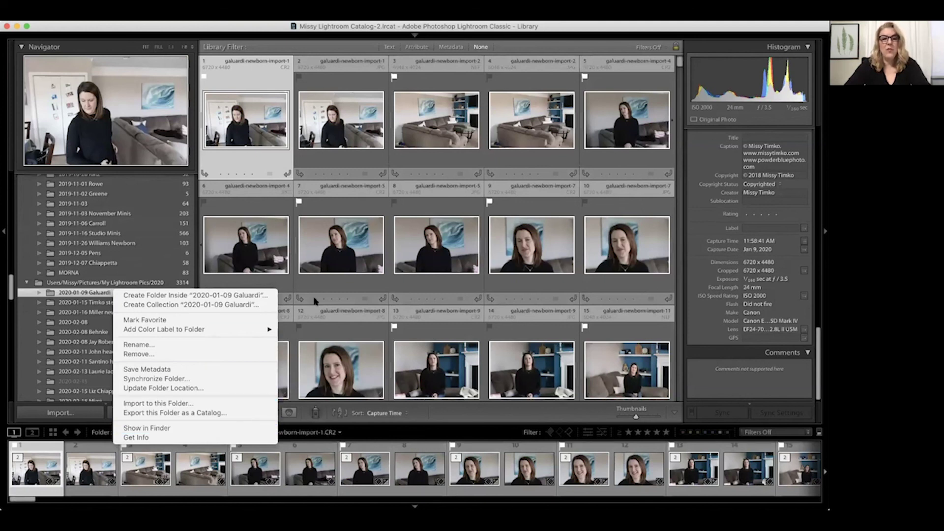
pyautogui.click(100, 288)
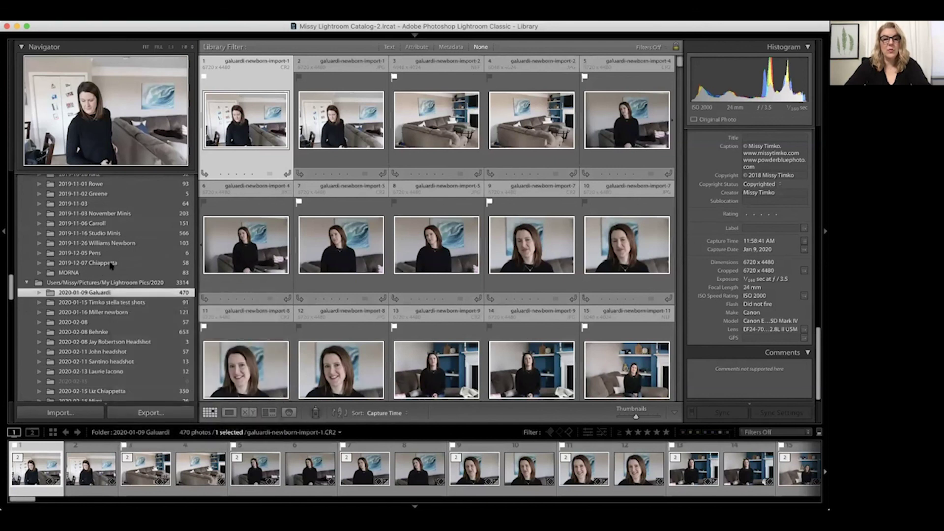
# Look through the remaining 2020 folders and the workflow stages in the Current Projects collection set.
pyautogui.scroll(-5, 136, 232)
pyautogui.scroll(-5, 137, 232)
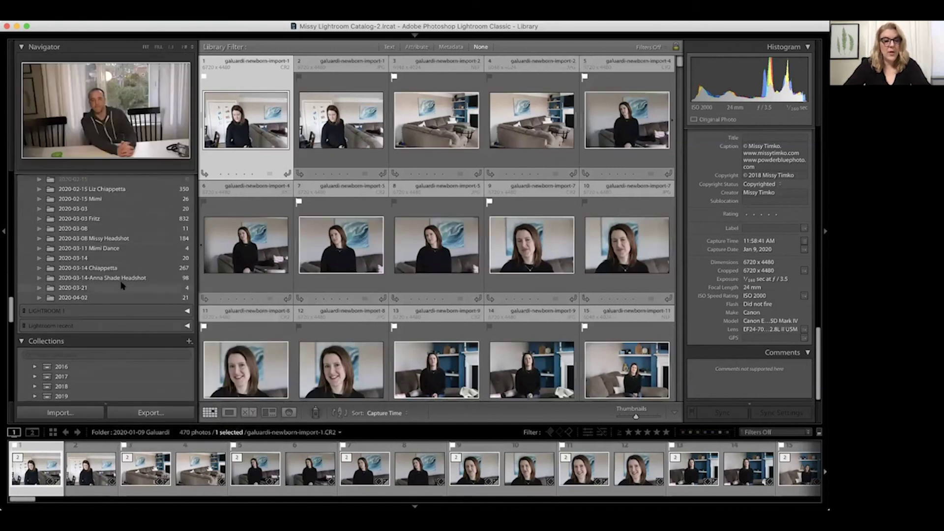
pyautogui.scroll(-4, 139, 342)
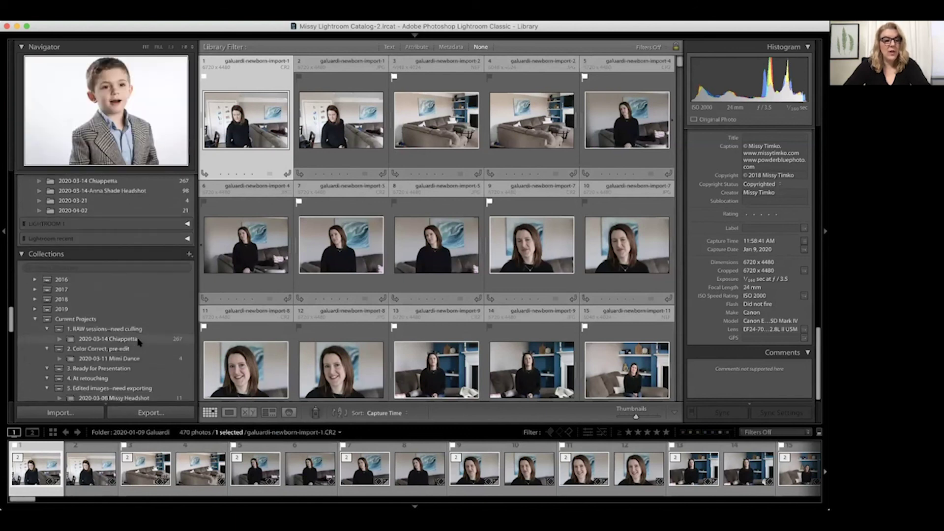
pyautogui.scroll(-2, 139, 342)
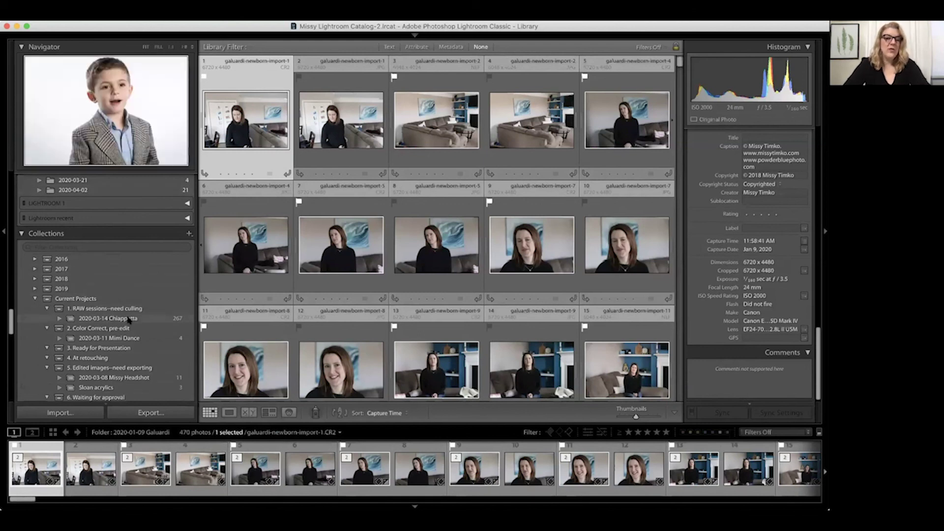
# Return to the 2019 shoot folders and open the 2019-11-03 folder.
pyautogui.scroll(10, 122, 319)
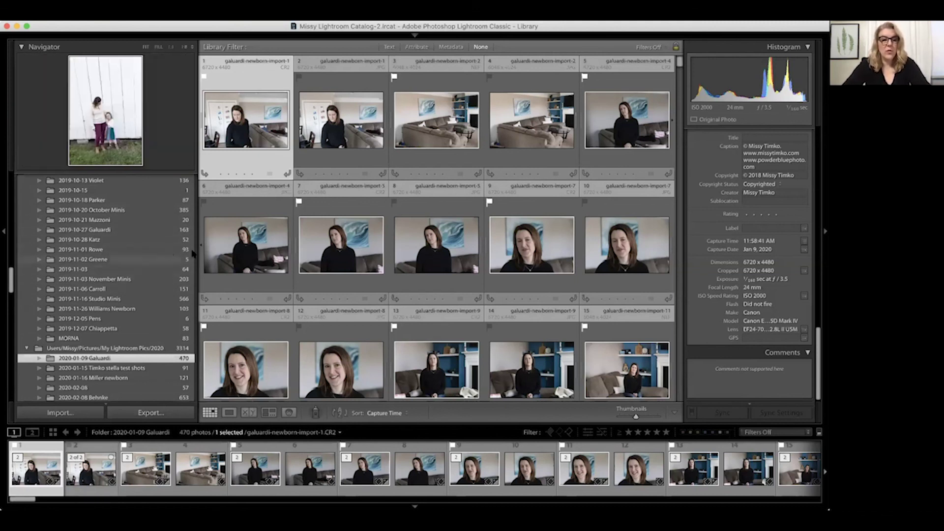
pyautogui.scroll(-3, 164, 254)
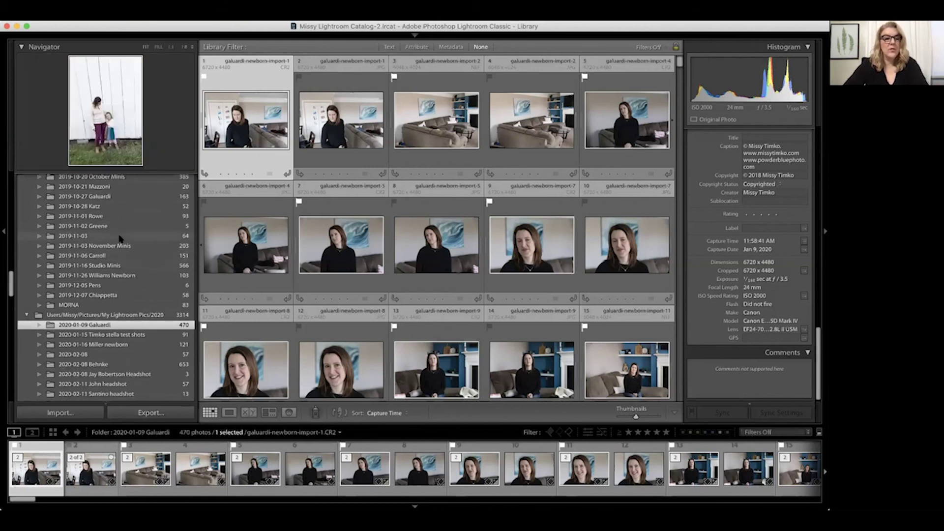
pyautogui.click(120, 238)
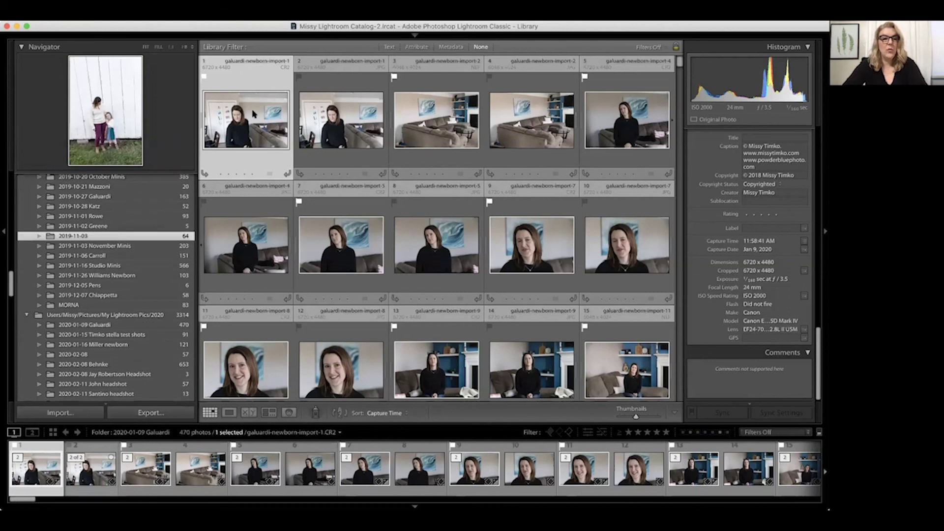
# Move all photos from the 2019-11-03 folder into the 2019-11-03 November Minis folder.
pyautogui.press('super+a')
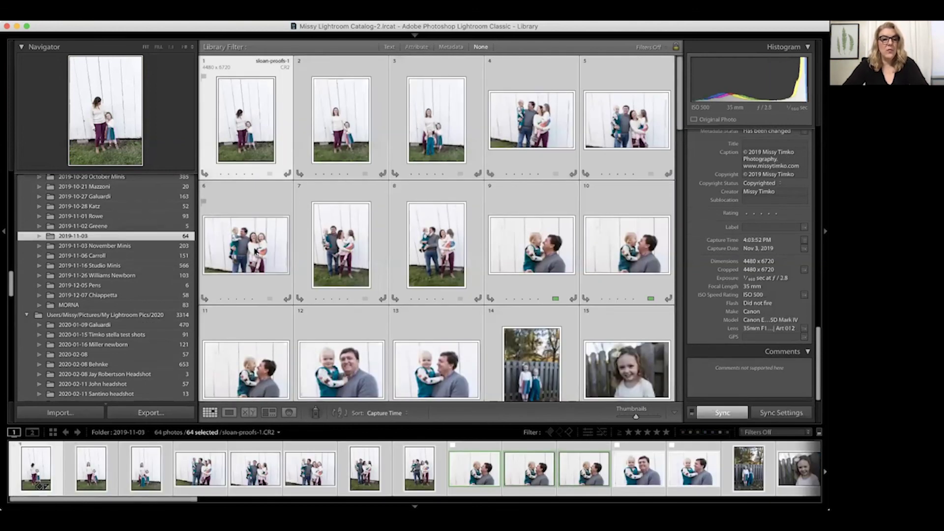
pyautogui.moveTo(151, 246); pyautogui.dragTo(132, 250)
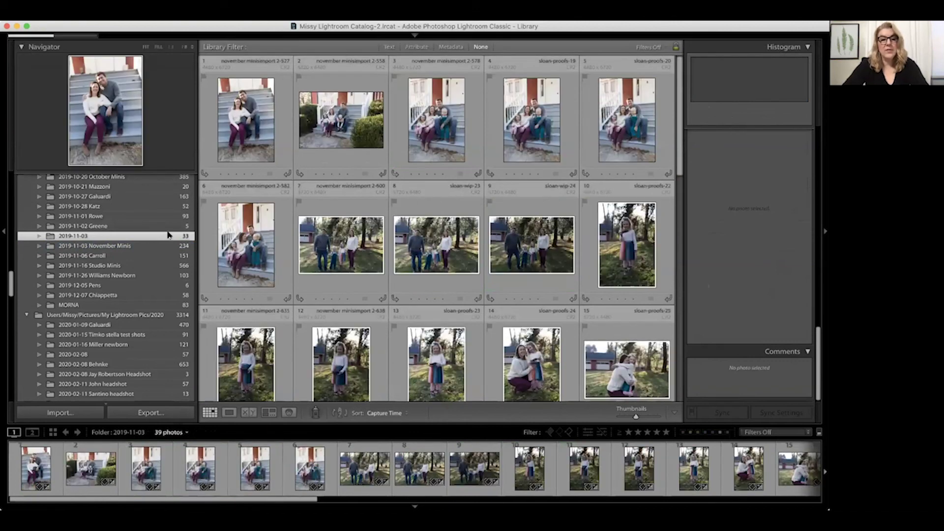
# Open the 2020-03-08 headshot collection under "5. Edited images–need exporting" and look through the workflow stages in Current Projects.
pyautogui.scroll(-5, 168, 256)
pyautogui.scroll(-10, 167, 308)
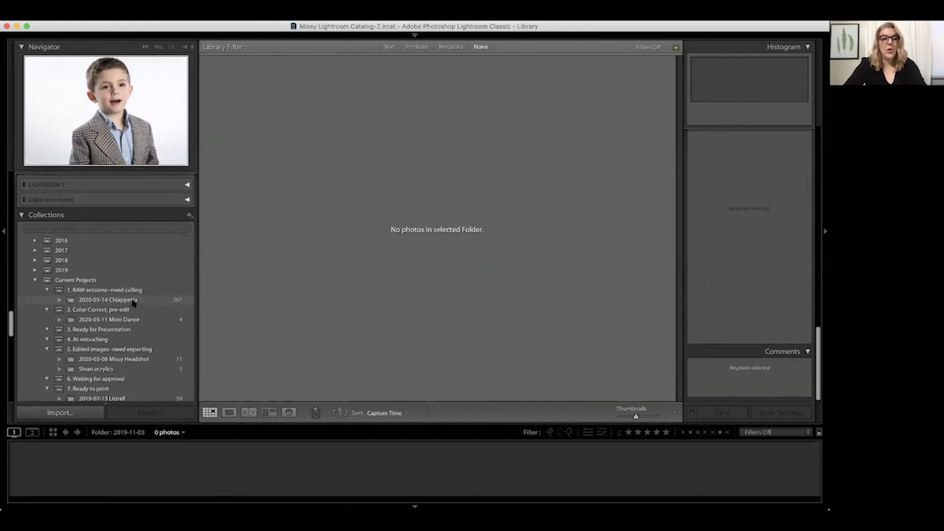
pyautogui.click(131, 359)
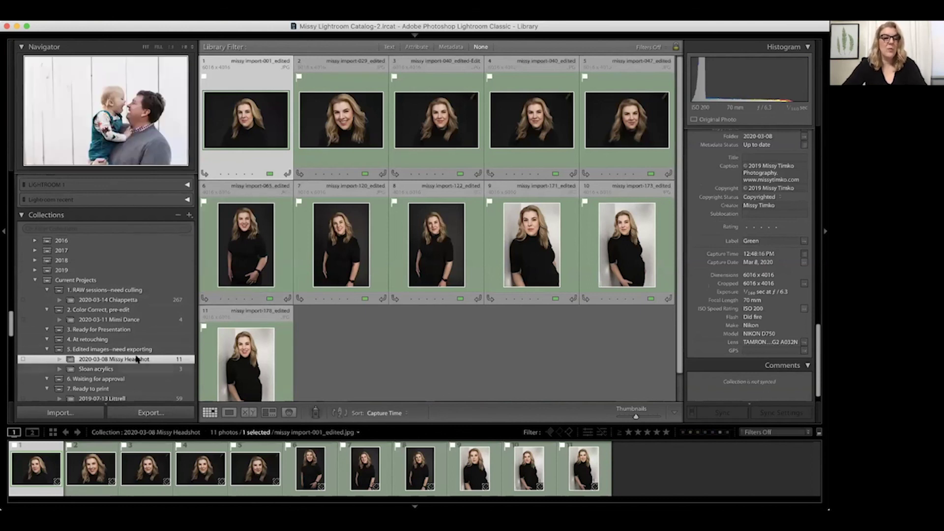
pyautogui.scroll(-4, 123, 357)
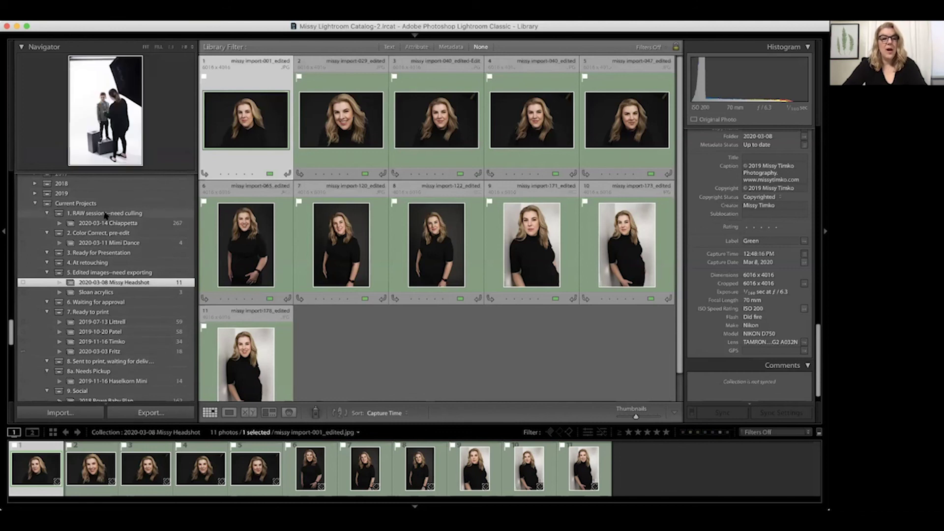
pyautogui.scroll(-3, 111, 225)
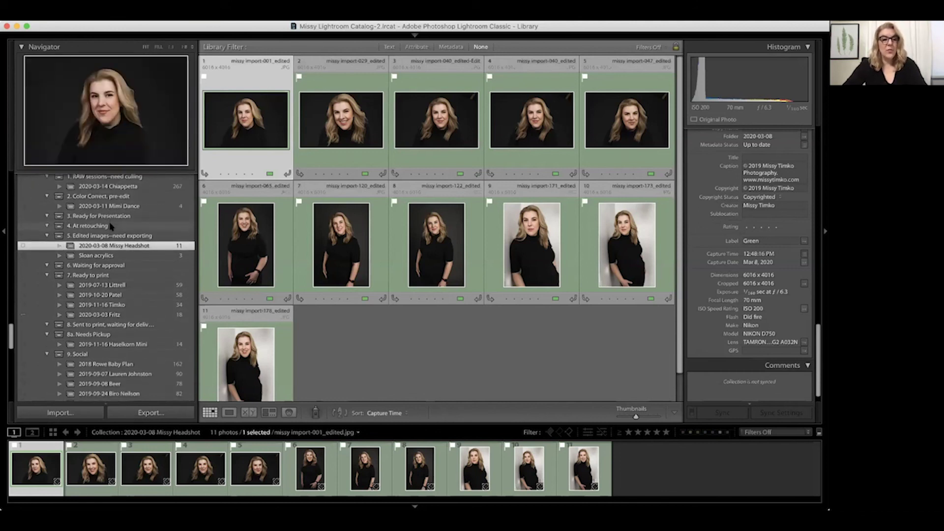
pyautogui.scroll(3, 120, 241)
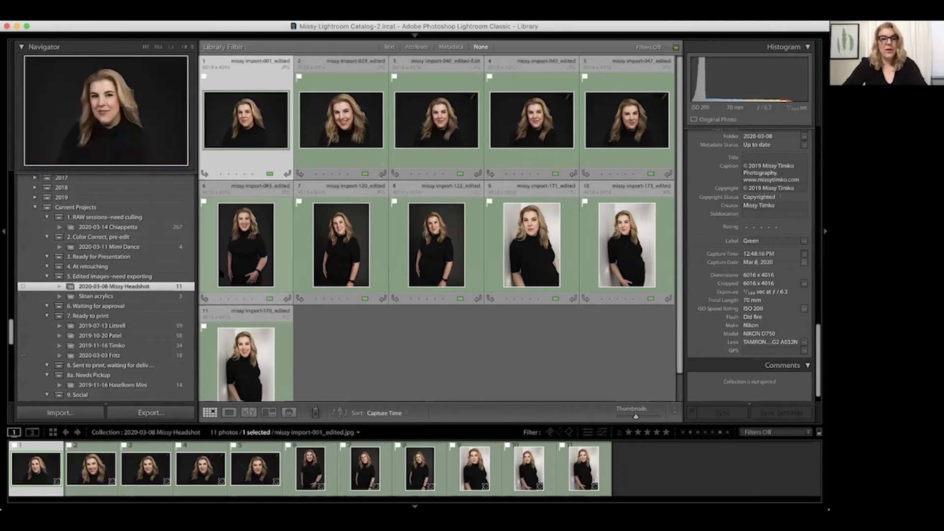
pyautogui.scroll(3, 149, 266)
pyautogui.scroll(4, 147, 256)
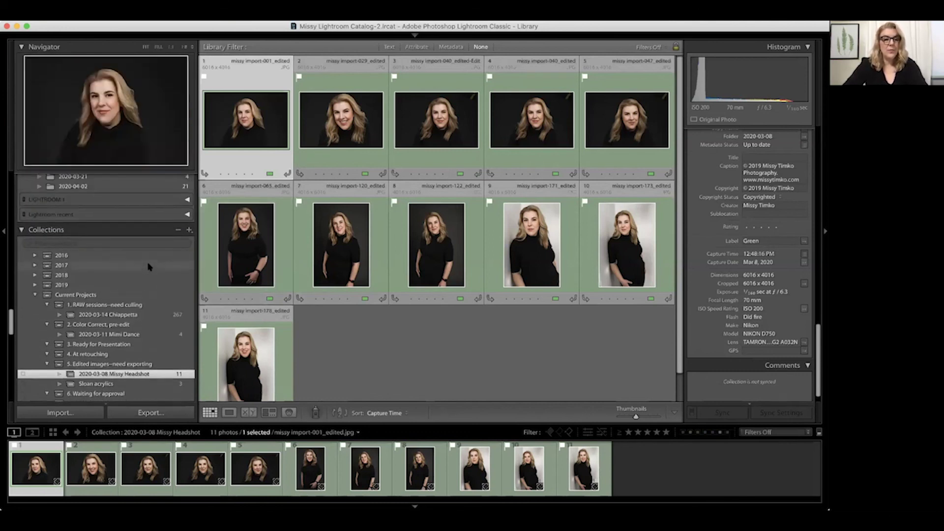
# Open the 2020-04-02 folder, display lifestyle import-001 enlarged and try out the pick flag on it.
pyautogui.click(145, 242)
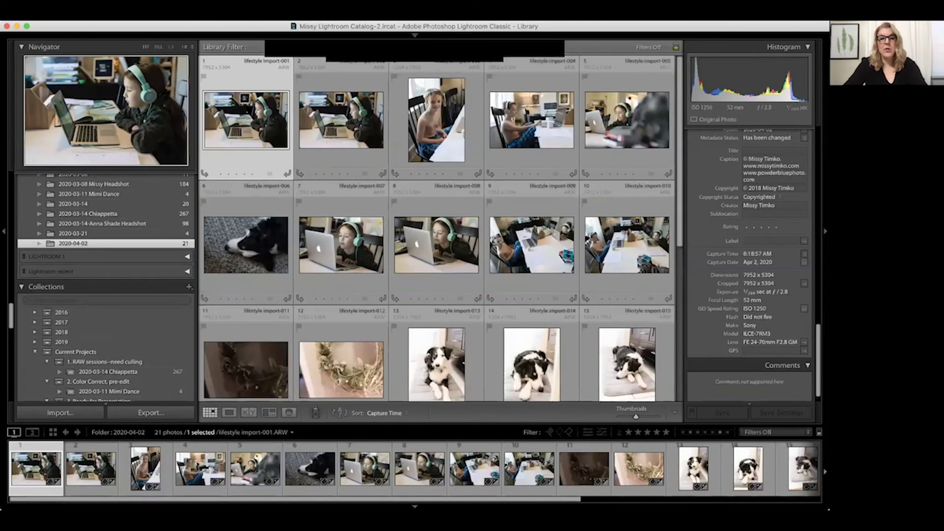
pyautogui.doubleClick(247, 108)
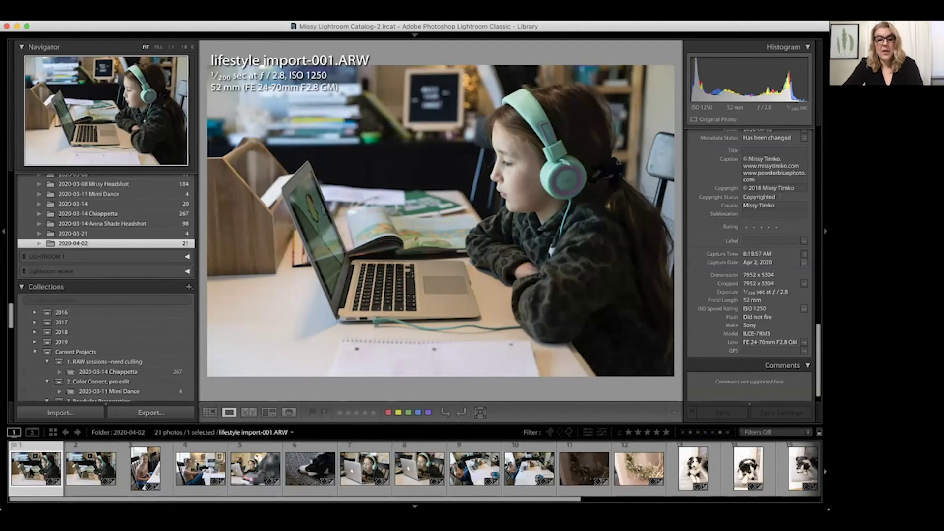
pyautogui.press('p')
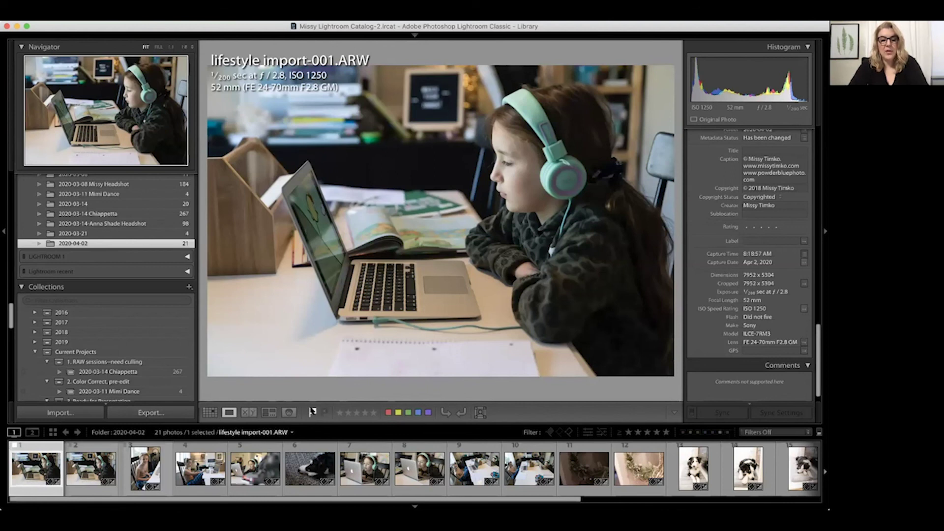
pyautogui.click(312, 411)
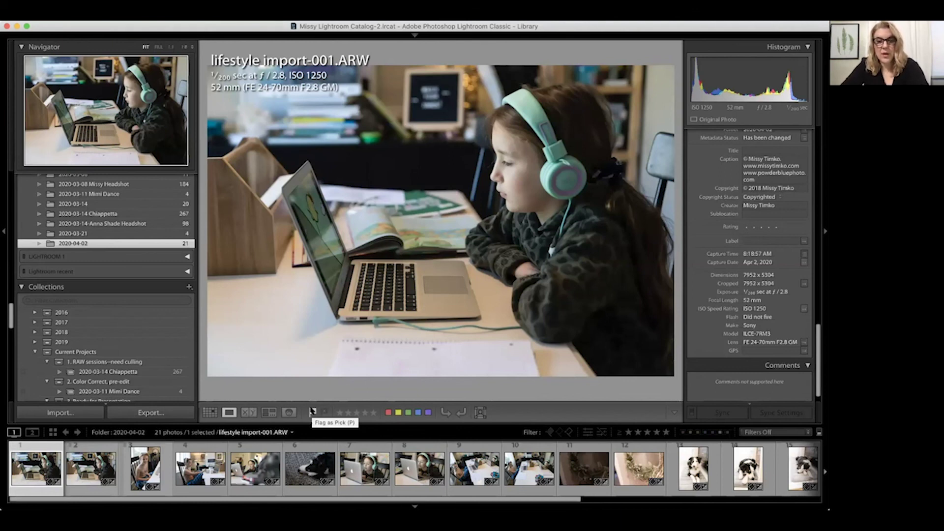
# Flag lifestyle import-002, 004 and 005 as picks, leaving 003 unflagged.
pyautogui.press('Right')
pyautogui.click(312, 411)
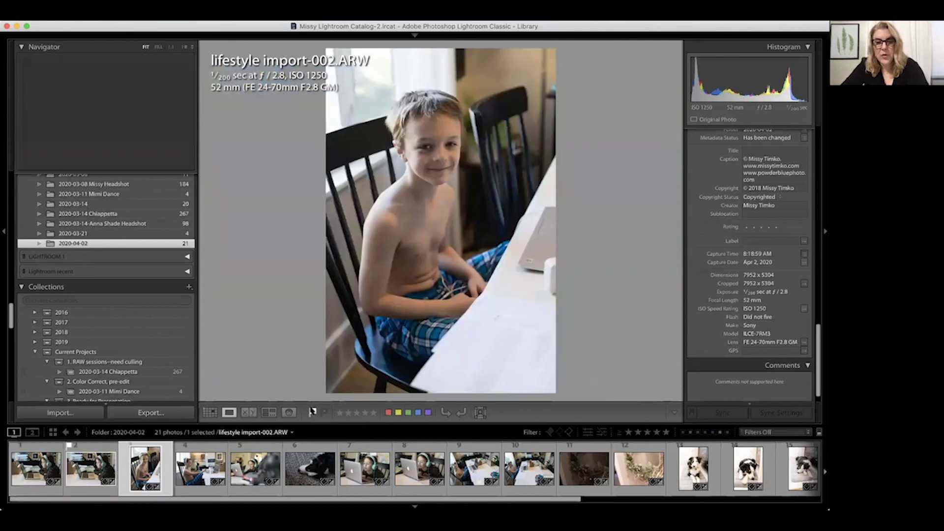
pyautogui.click(312, 411)
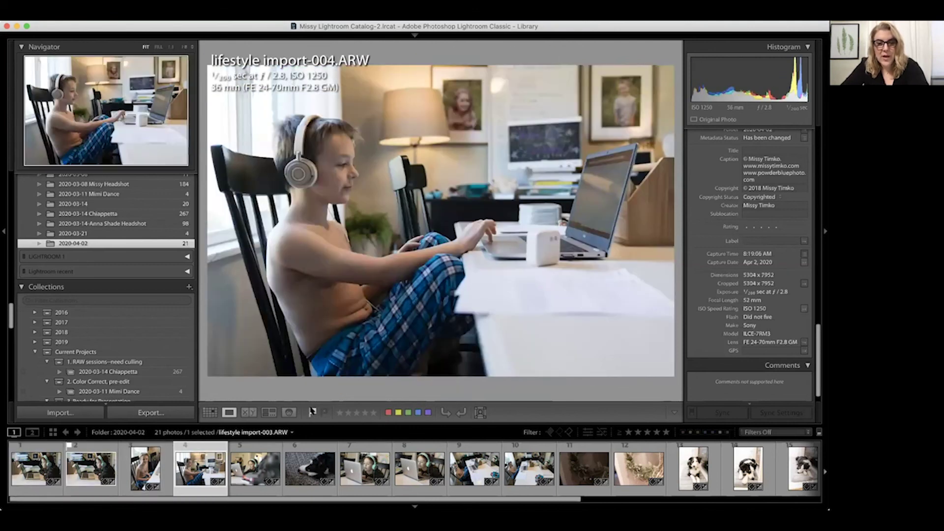
pyautogui.click(313, 411)
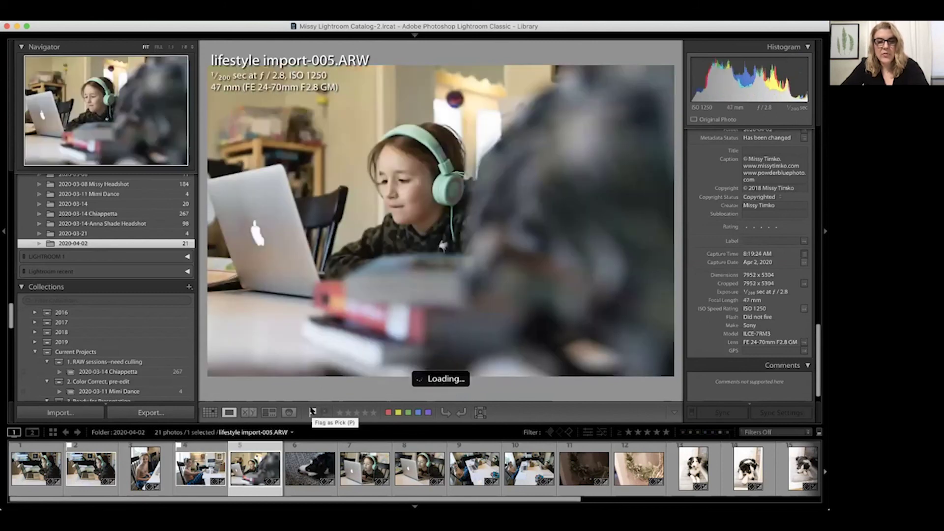
pyautogui.click(312, 411)
pyautogui.press('Right')
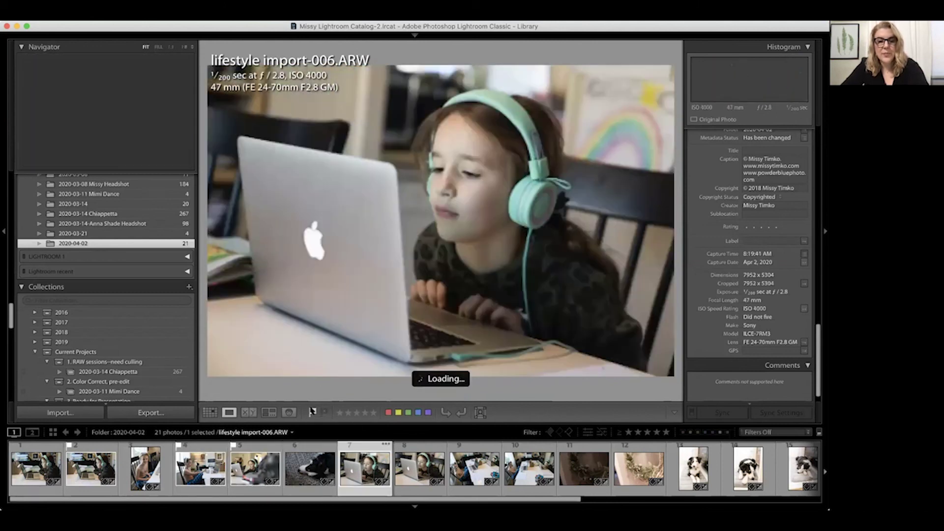
# Review the following photos of the shoot and flag the dog photo lifestyle import-013 as a pick.
pyautogui.press('Right')
pyautogui.press('Right')
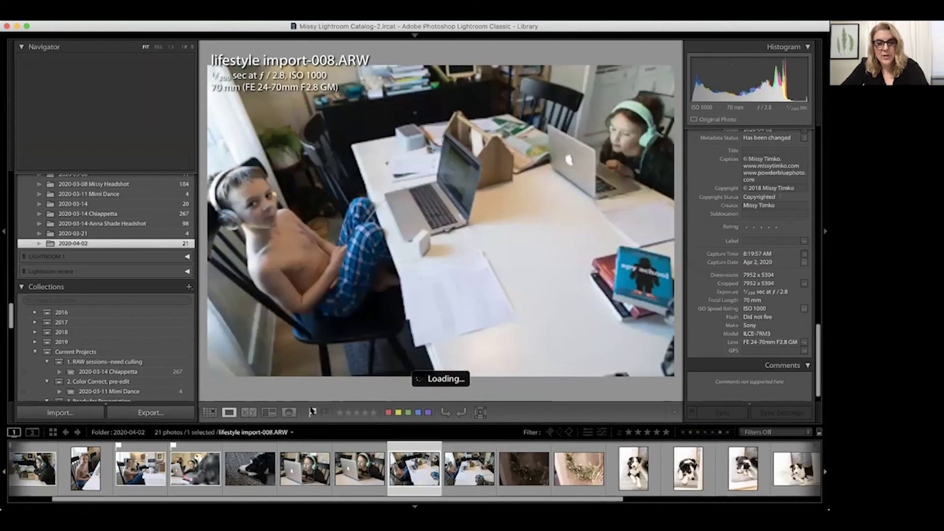
pyautogui.press('Right')
pyautogui.press('Right')
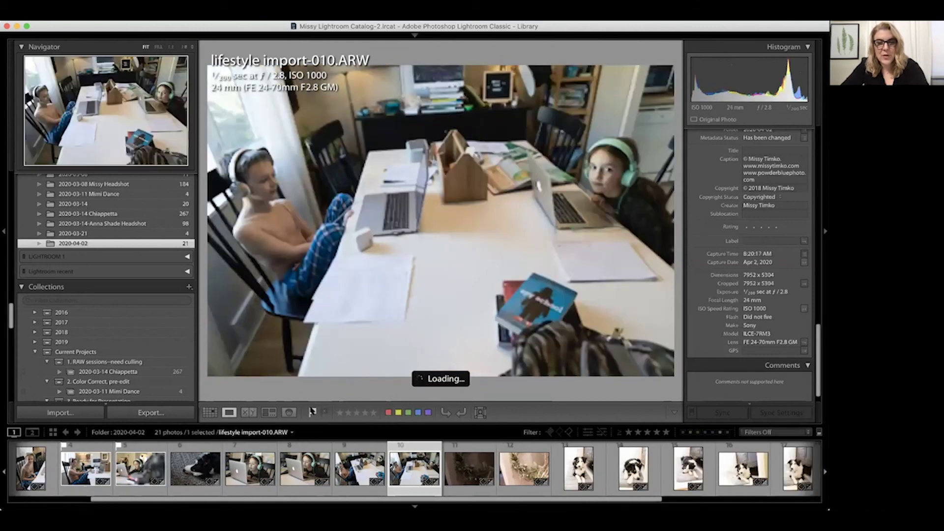
pyautogui.press('Right')
pyautogui.press('Right')
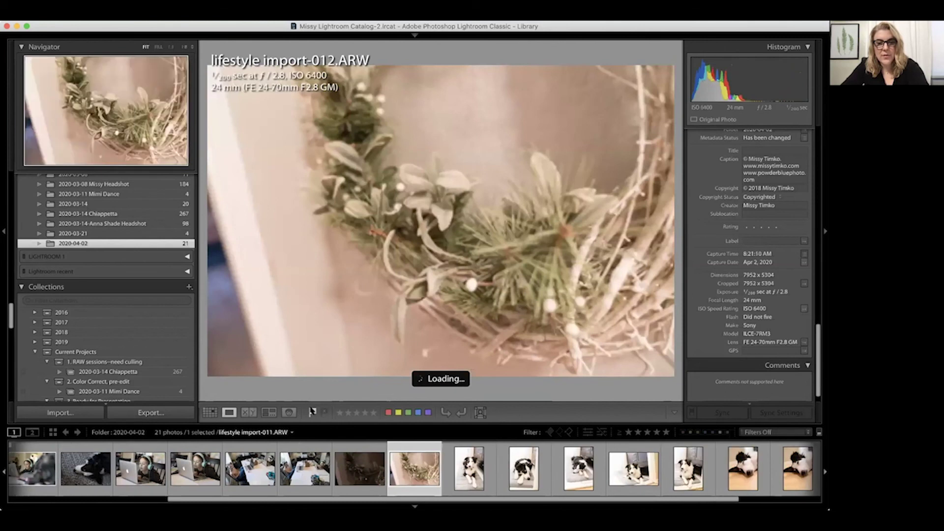
pyautogui.press('Right')
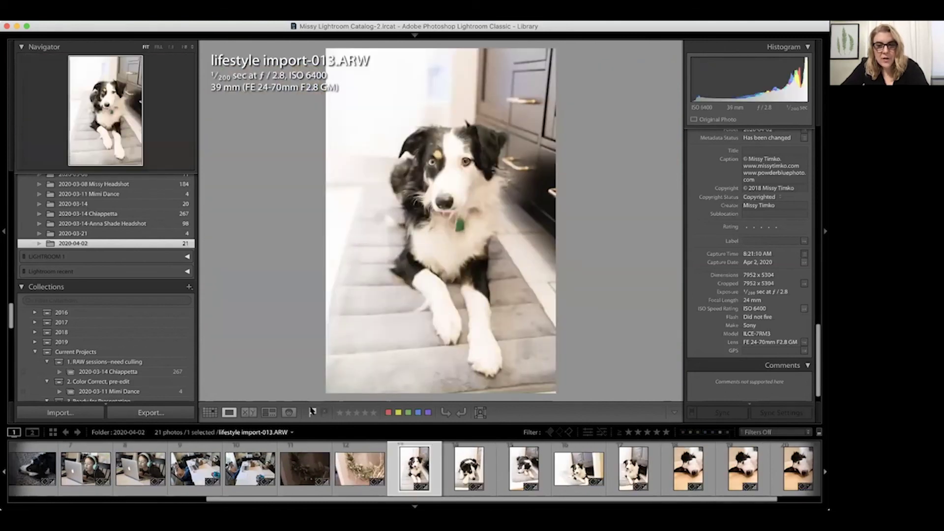
pyautogui.press('Right')
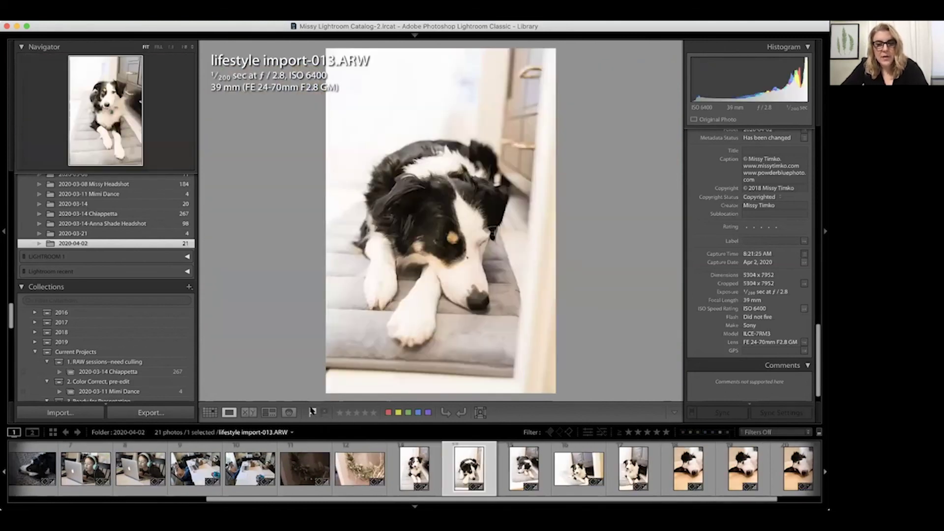
pyautogui.press('Right')
pyautogui.press('Right')
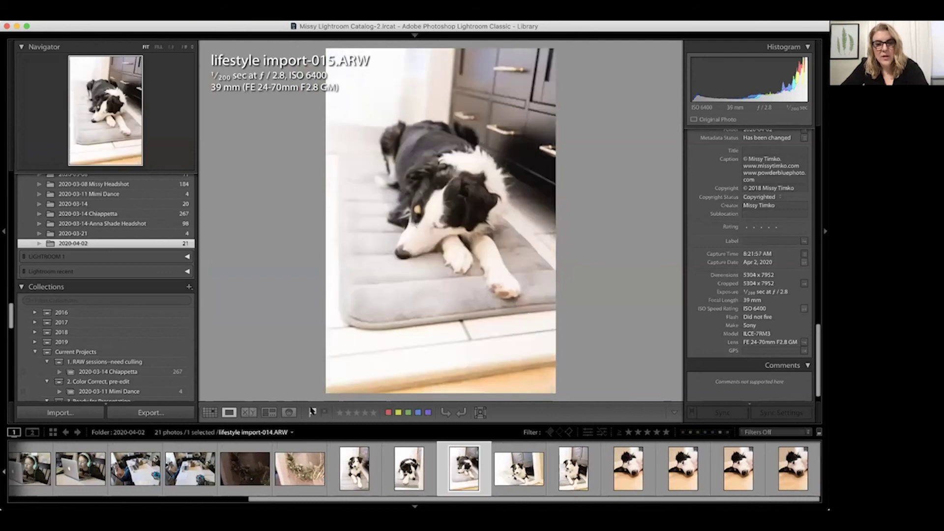
pyautogui.press('Right')
pyautogui.press('Right')
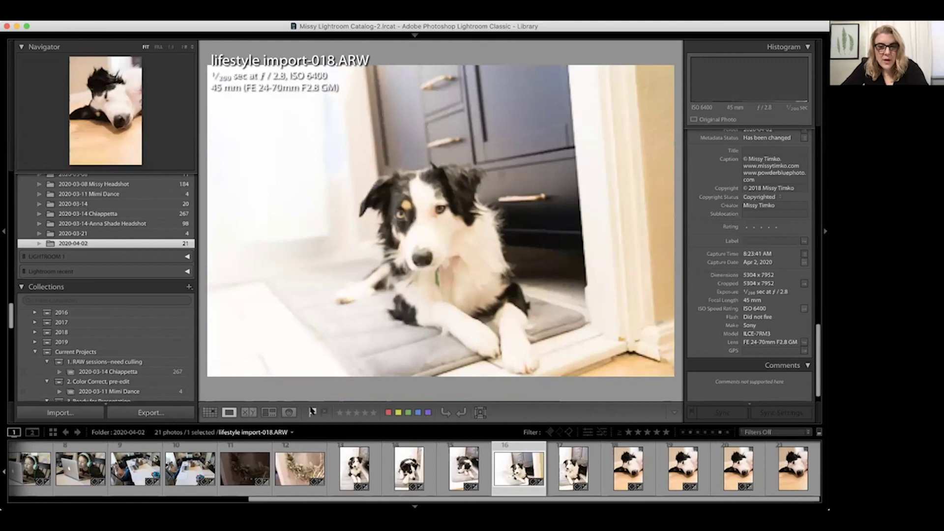
pyautogui.press('Left')
pyautogui.press('Left')
pyautogui.press('Left')
pyautogui.press('Left')
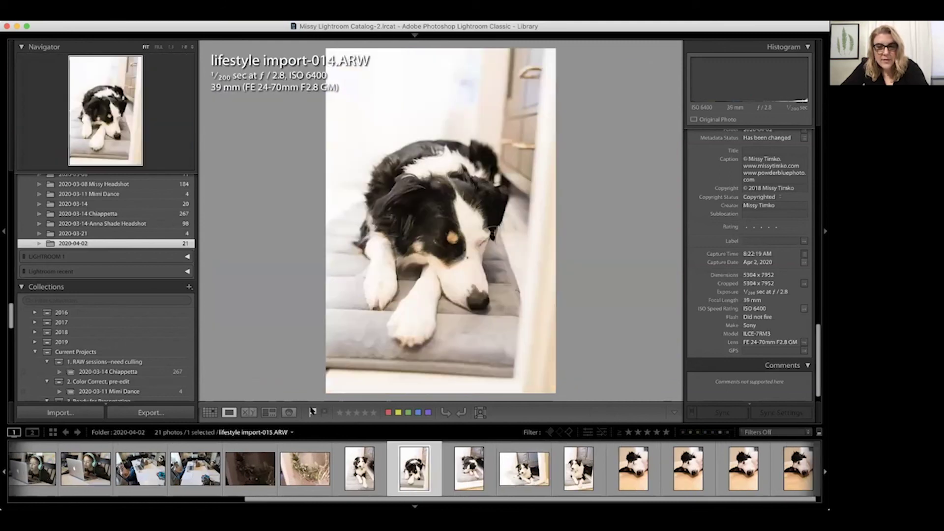
pyautogui.press('p')
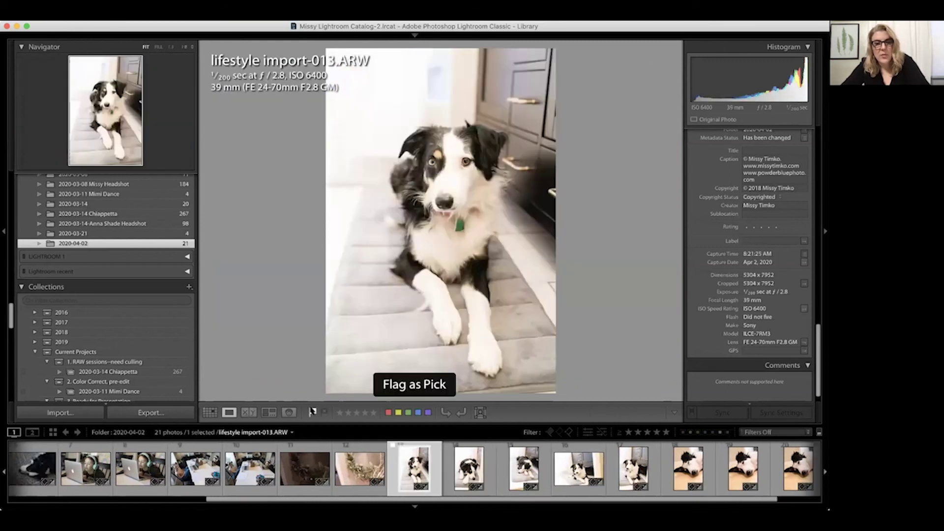
# Go through the rest of the dog photos and flag the last one, lifestyle import-021, as a pick.
pyautogui.press('Right')
pyautogui.press('Right')
pyautogui.press('Right')
pyautogui.press('Right')
pyautogui.press('Right')
pyautogui.press('Right')
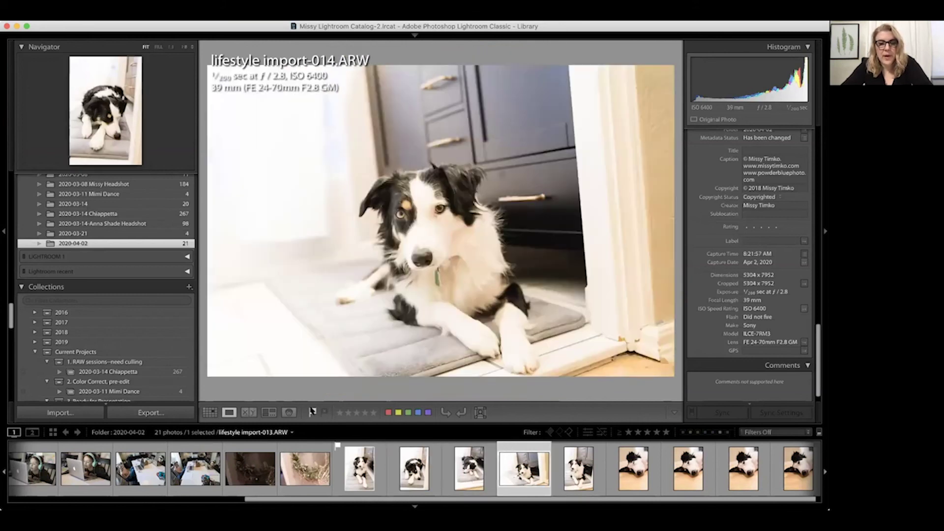
pyautogui.press('Right')
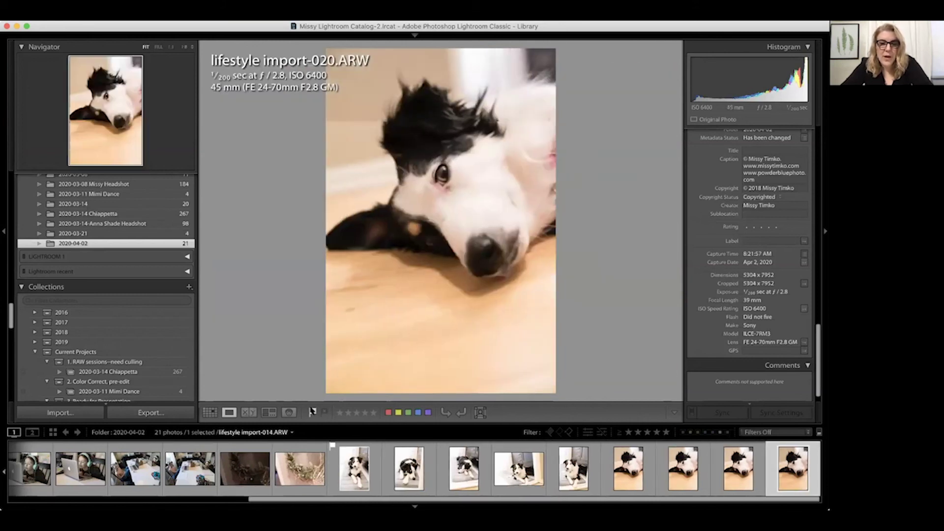
pyautogui.press('Right')
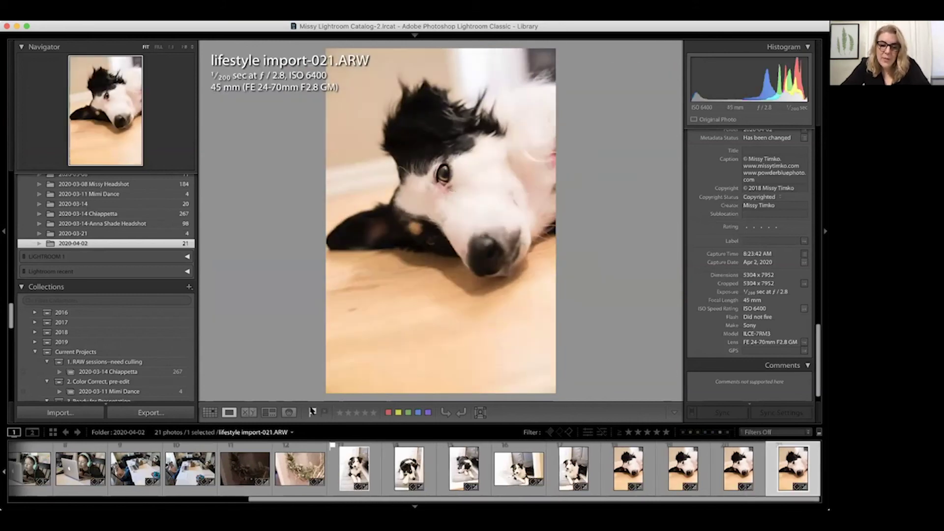
pyautogui.click(312, 411)
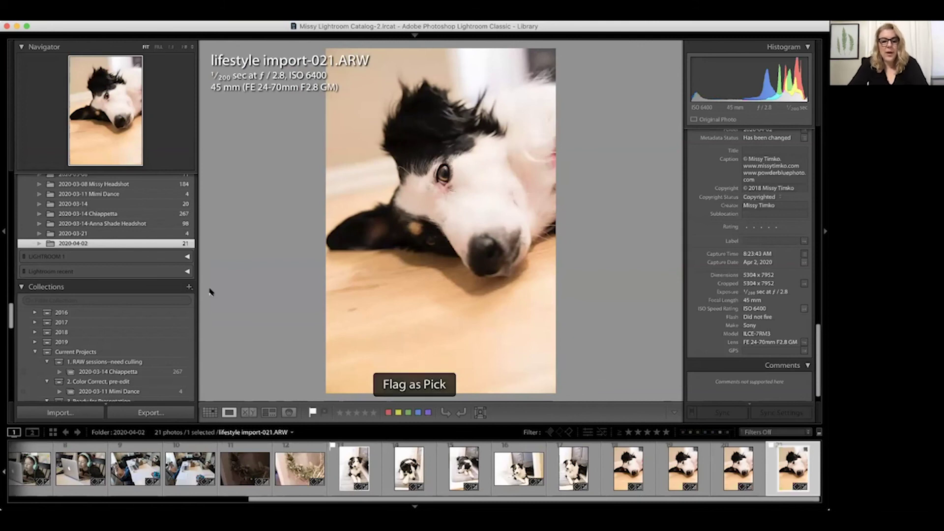
# Return to the thumbnail grid and review the flagged picks from the start of the shoot.
pyautogui.press('g')
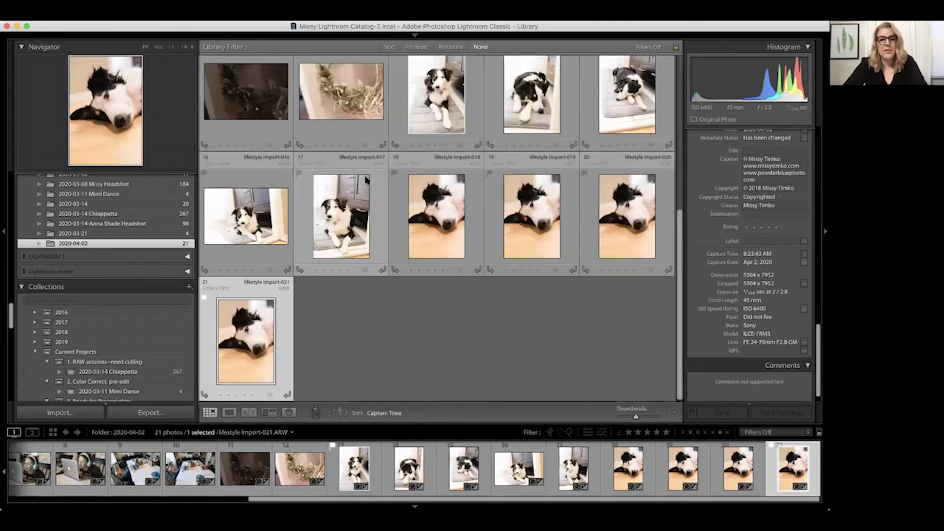
pyautogui.scroll(5, 344, 175)
pyautogui.press('j')
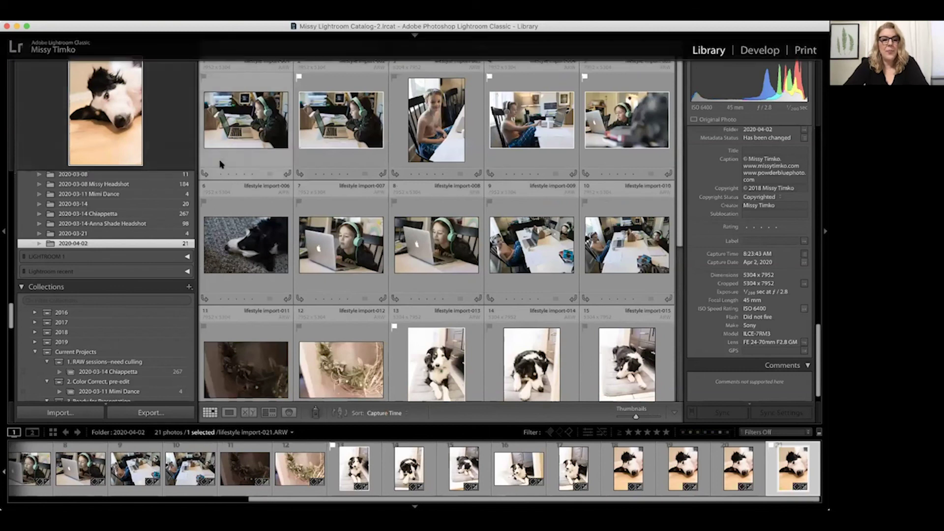
# Add the 2020-04-02 folder as a collection in "1. RAW sessions–need culling" and open that collection.
pyautogui.click(116, 352)
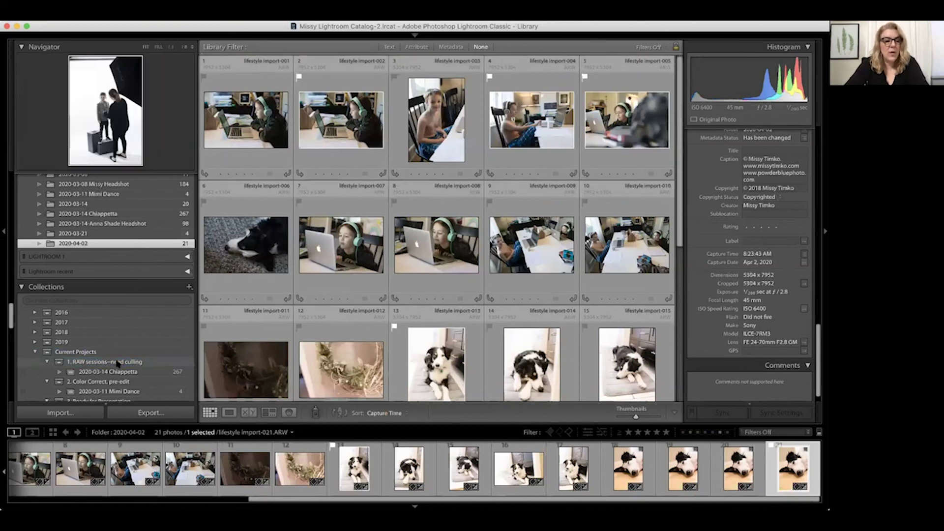
pyautogui.scroll(-3, 136, 343)
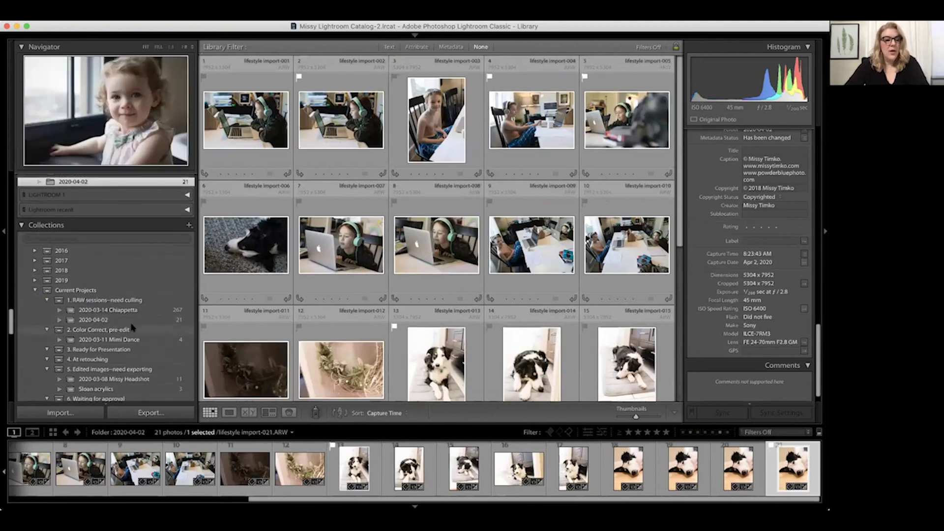
pyautogui.click(131, 321)
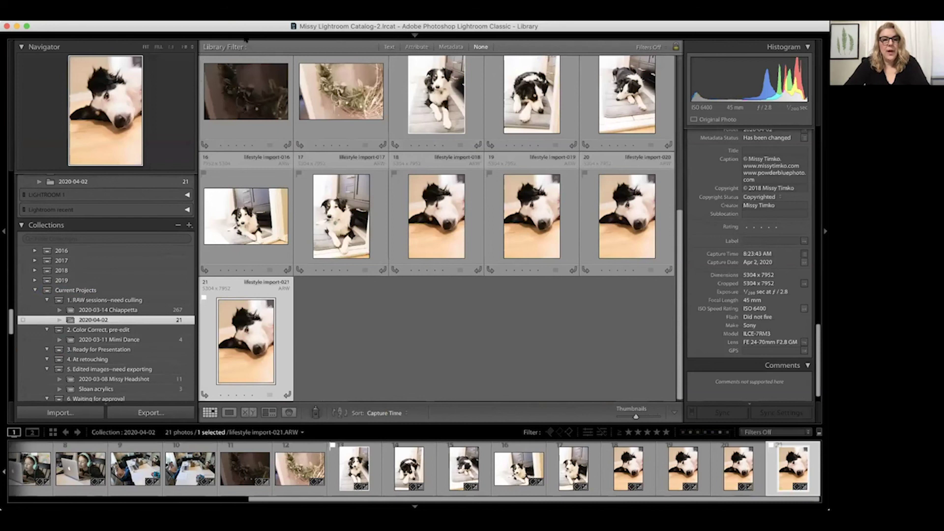
pyautogui.press('F5')
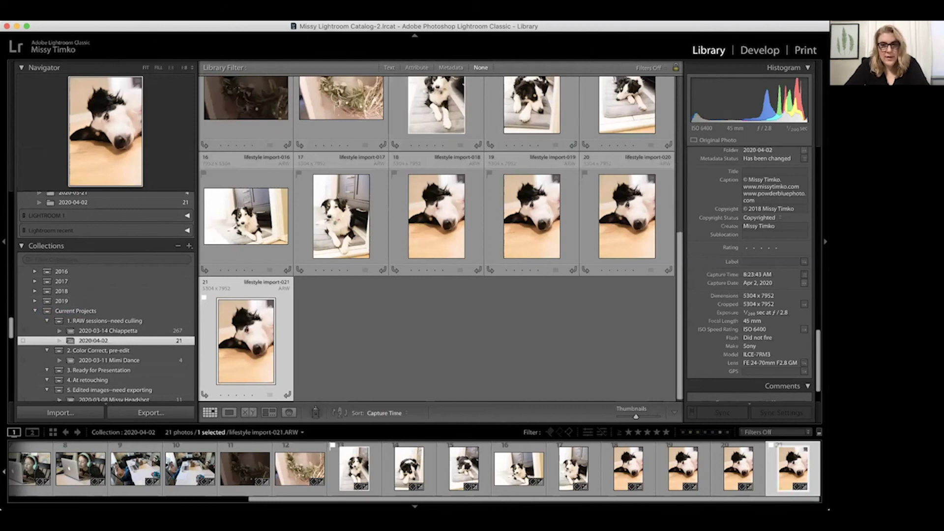
# Shrink the grid thumbnails and filter the 2020-04-02 collection by attribute to show only unflagged photos.
pyautogui.click(494, 343)
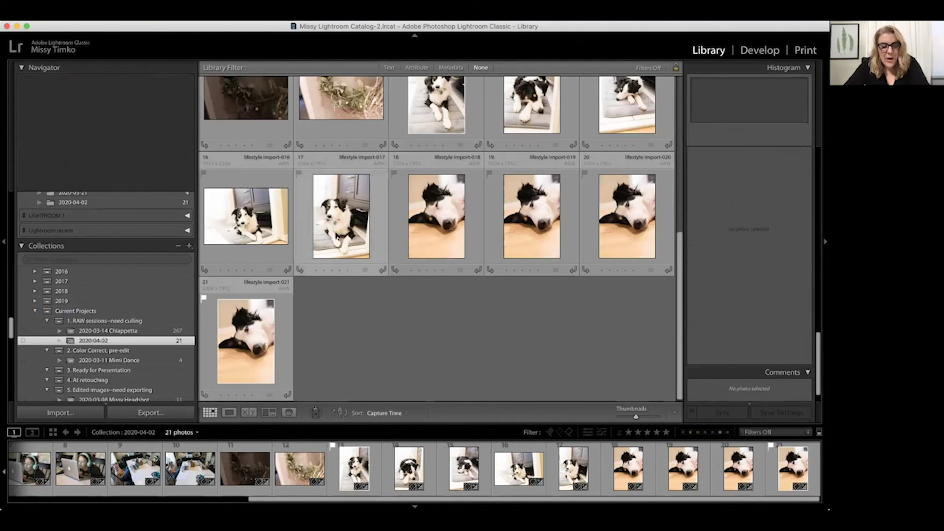
pyautogui.press('-')
pyautogui.press('-')
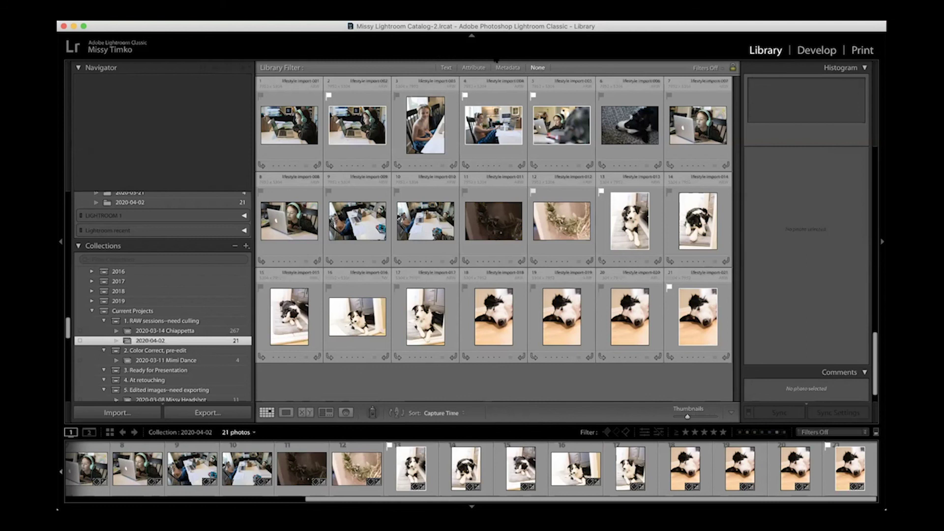
pyautogui.click(481, 69)
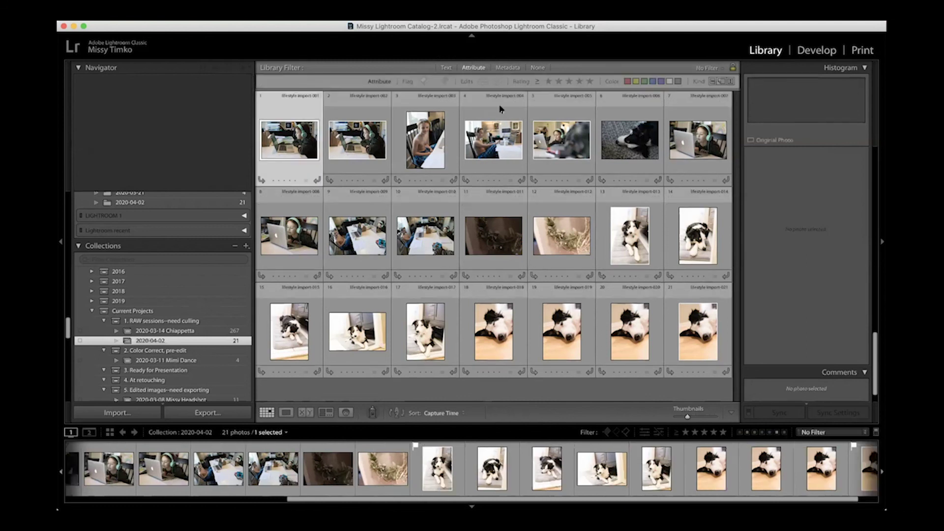
pyautogui.click(433, 82)
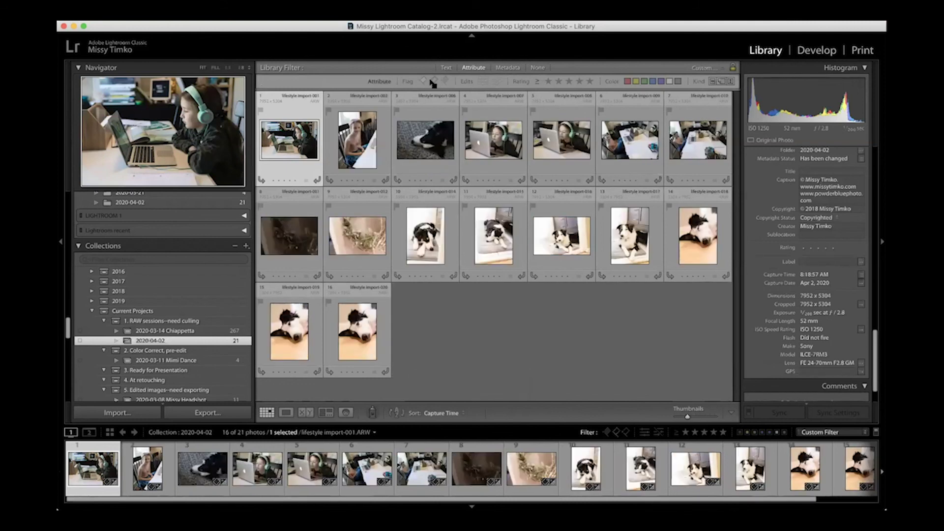
# Remove all the unflagged photos from the 2020-04-02 collection and turn the flag filter off.
pyautogui.press('super+a')
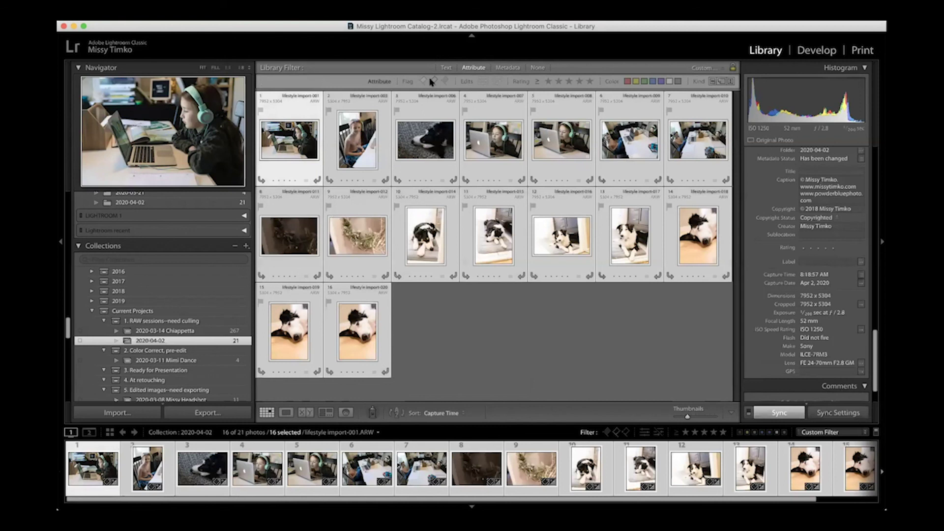
pyautogui.press('Delete')
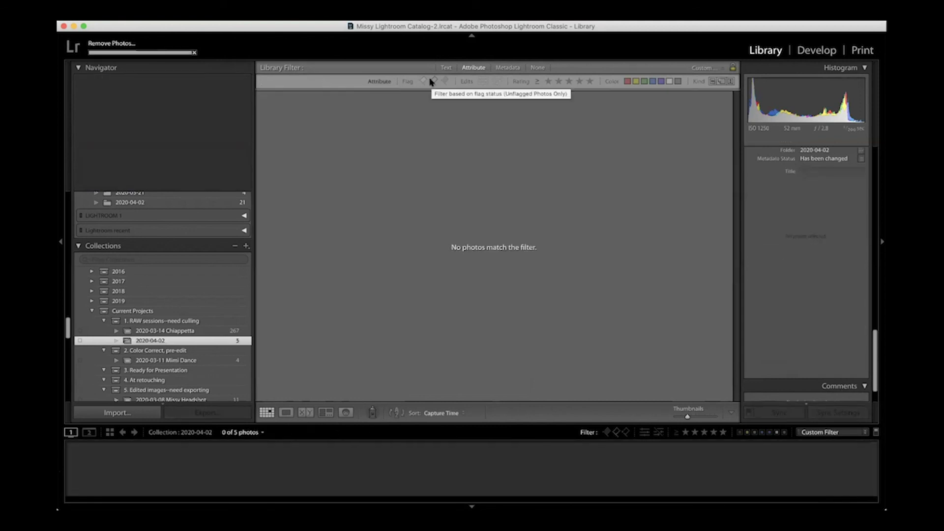
pyautogui.click(431, 81)
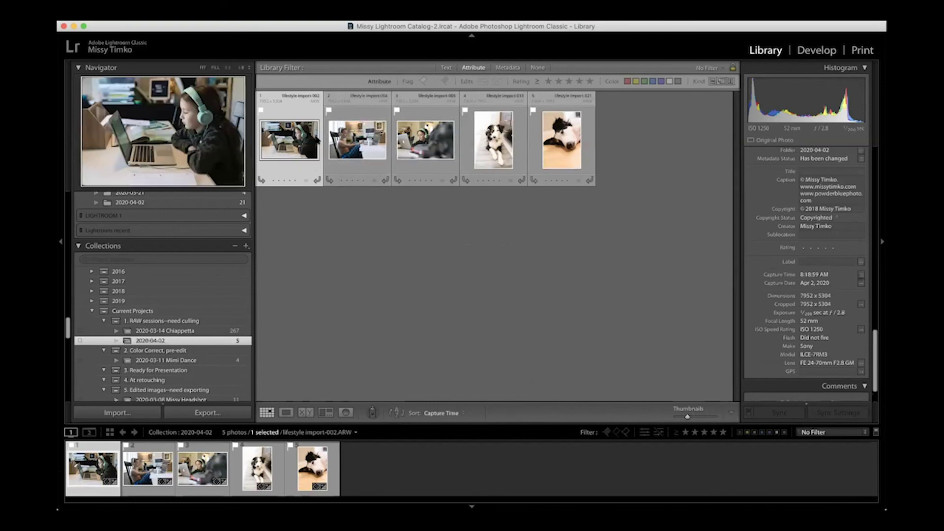
# Open lifestyle import-002 in the Develop module and examine its Basic, Tone Curve and HSL settings.
pyautogui.click(814, 50)
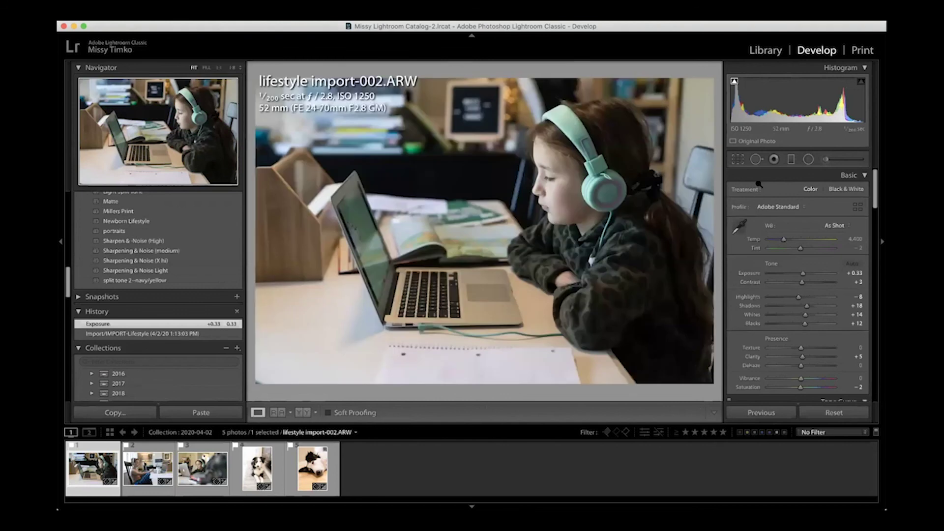
pyautogui.scroll(-3, 825, 246)
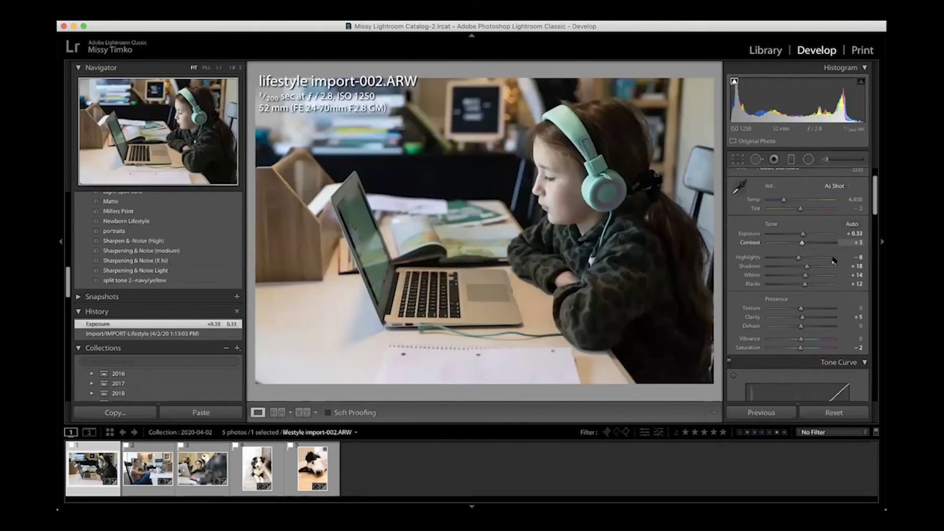
pyautogui.scroll(1, 813, 223)
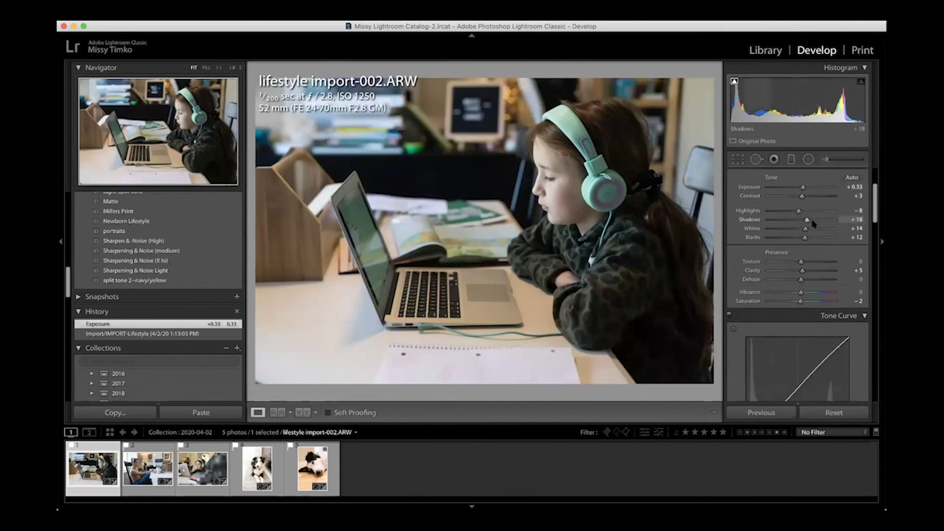
pyautogui.scroll(3, 814, 224)
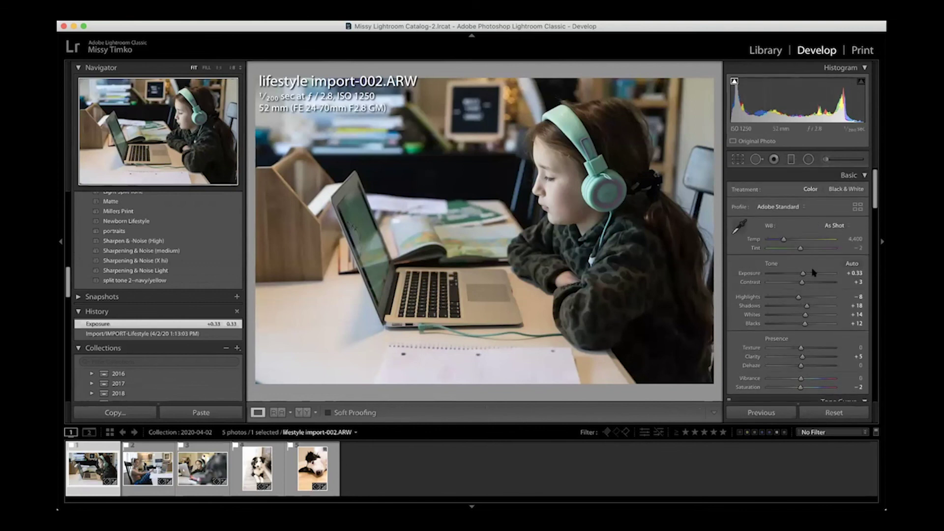
pyautogui.scroll(-1, 814, 271)
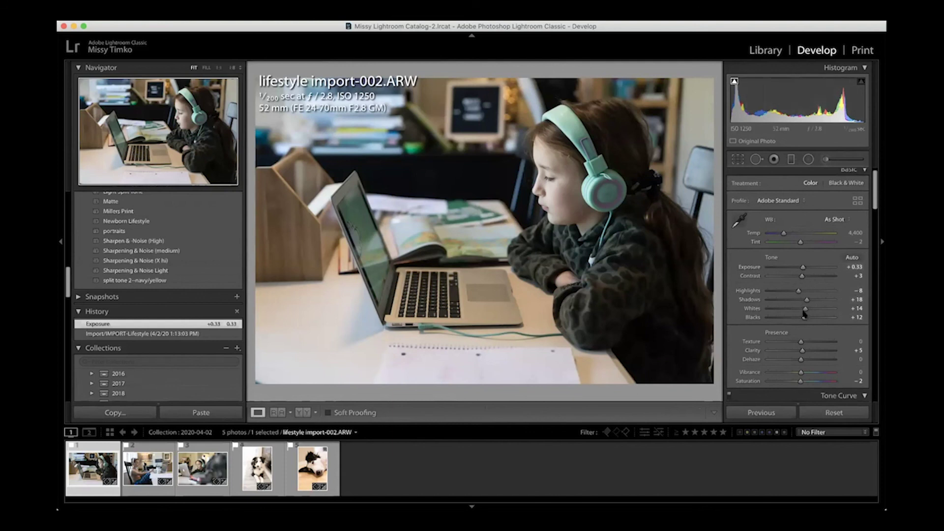
pyautogui.scroll(-10, 804, 310)
pyautogui.scroll(-3, 804, 315)
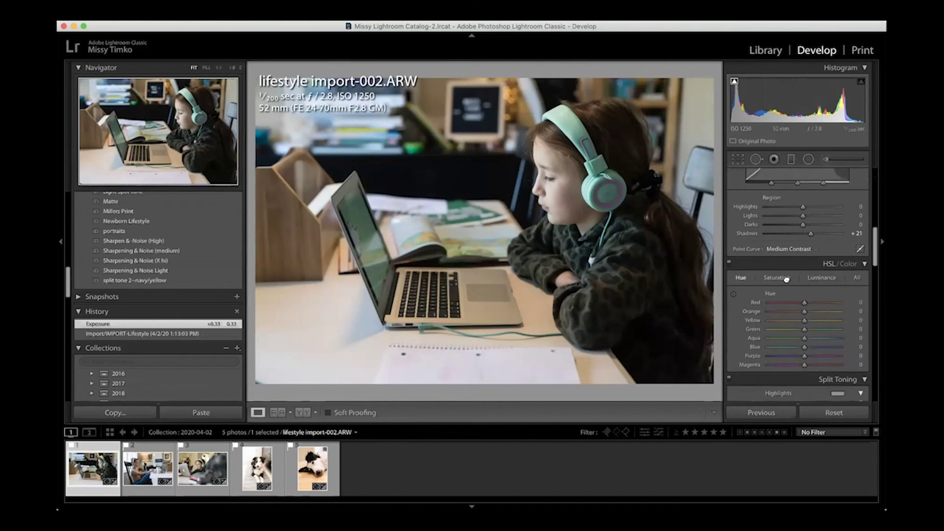
pyautogui.click(821, 277)
pyautogui.click(741, 278)
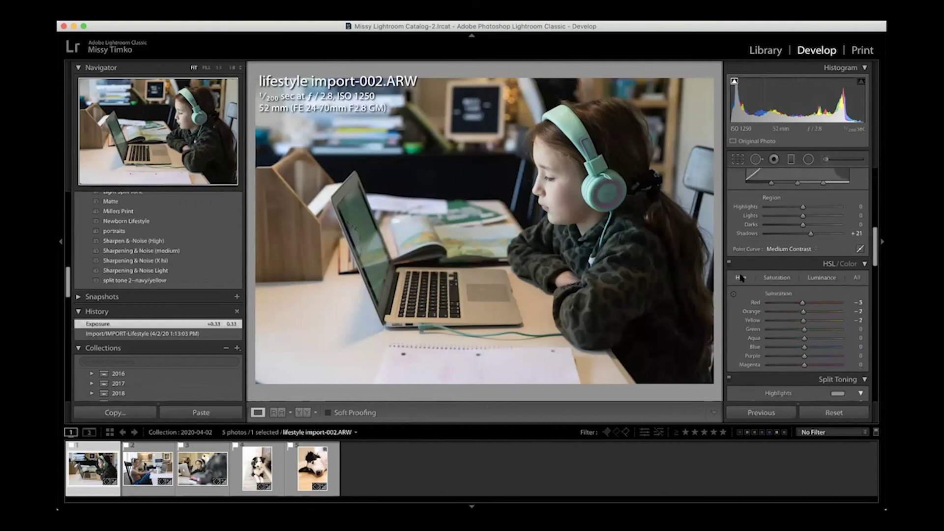
pyautogui.scroll(10, 766, 290)
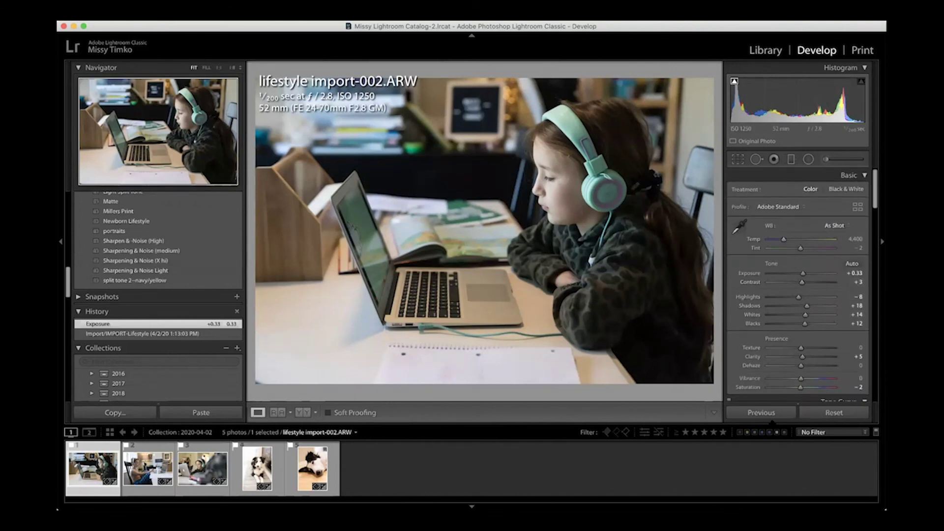
# Reset all develop settings of lifestyle import-002 to view the unedited photo, and undo the reset.
pyautogui.click(831, 413)
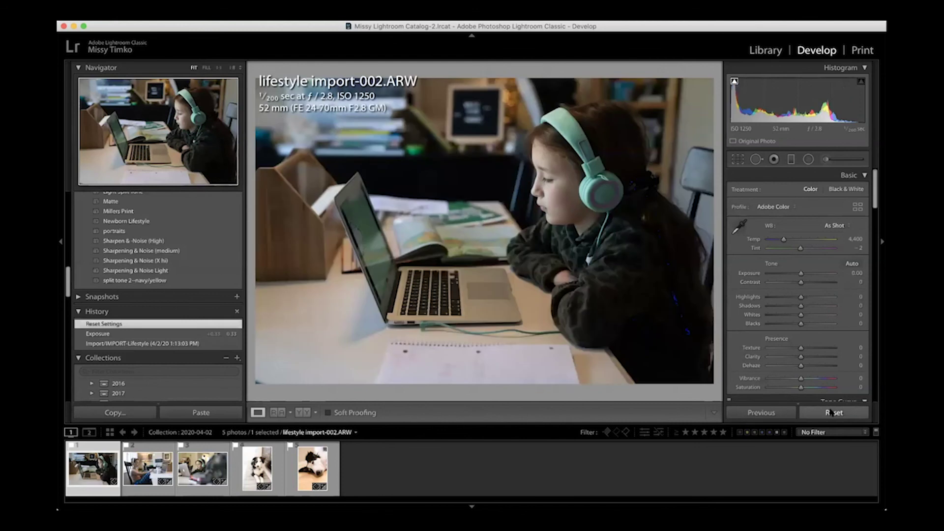
pyautogui.press('super+z')
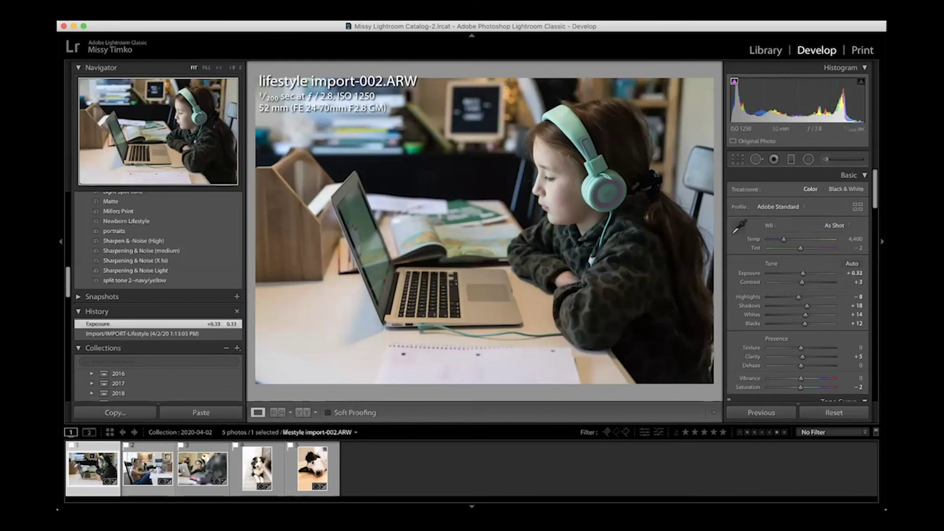
# Check the sharpness of the children's faces in lifestyle import-002 and lifestyle import-004 at 1:1 magnification.
pyautogui.click(547, 178)
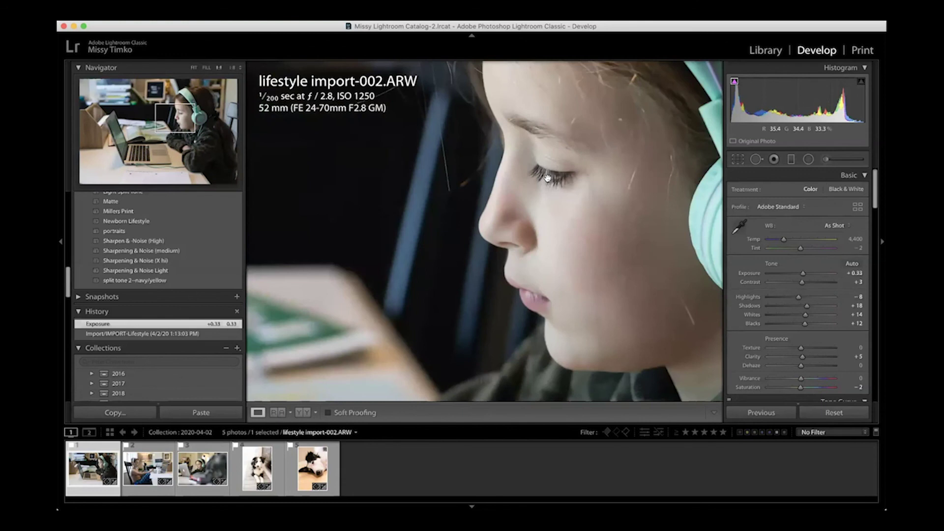
pyautogui.click(547, 178)
pyautogui.press('Right')
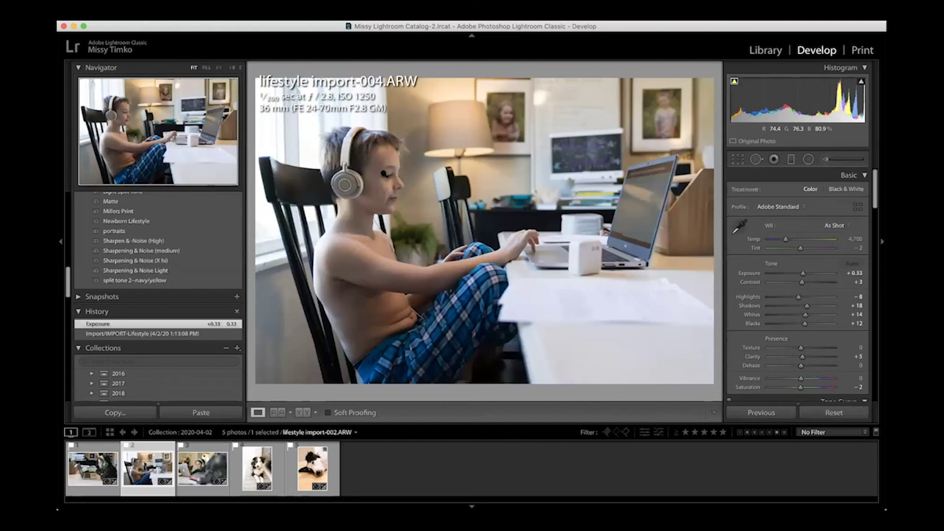
pyautogui.click(383, 173)
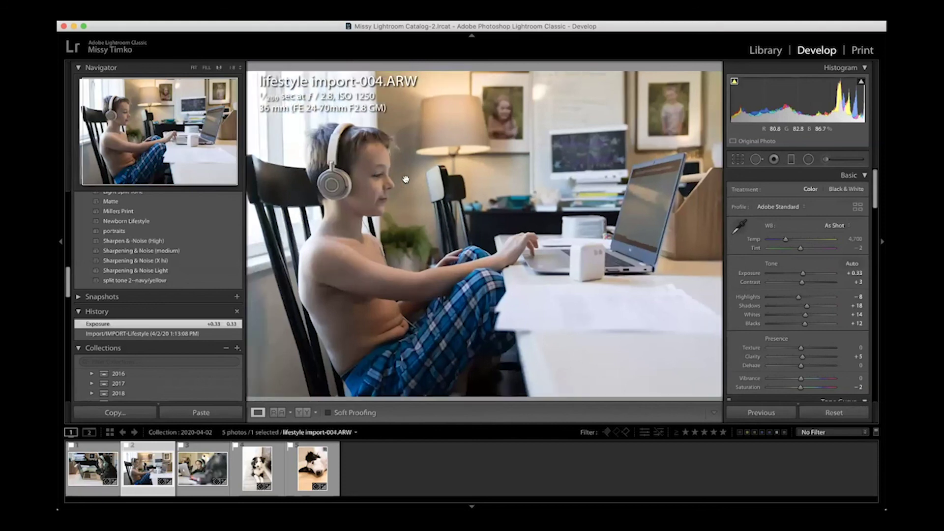
pyautogui.moveTo(160, 114); pyautogui.dragTo(124, 117)
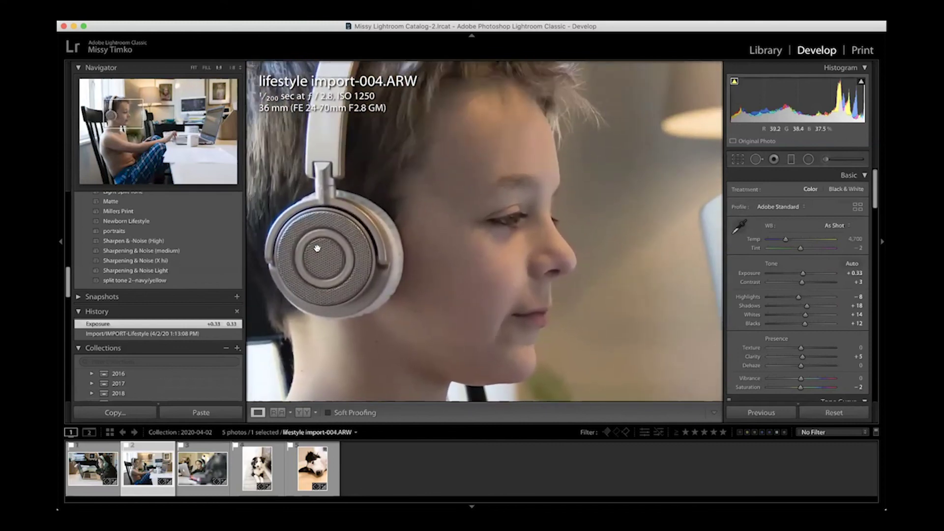
pyautogui.moveTo(525, 231); pyautogui.dragTo(512, 152)
pyautogui.click(512, 156)
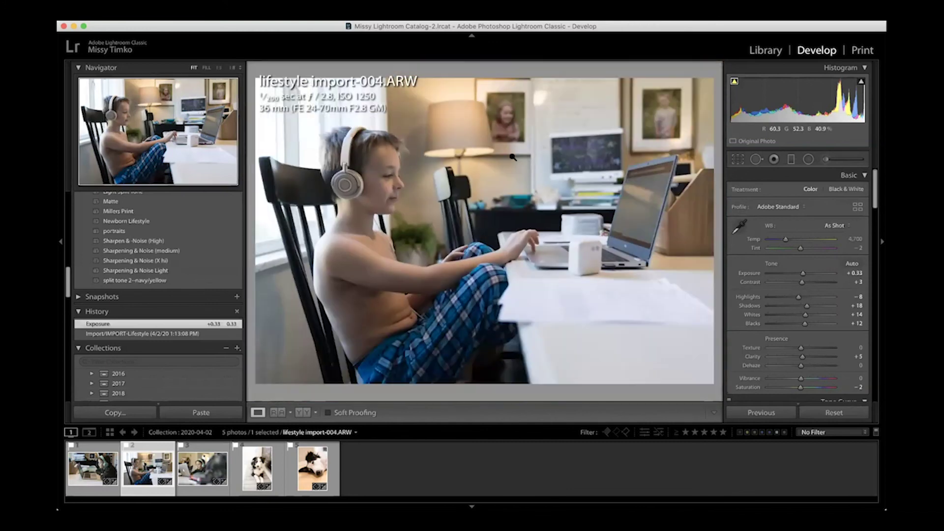
# Inspect the girl's eyes and surrounding details in lifestyle import-005 at 1:1 for focus.
pyautogui.press('Right')
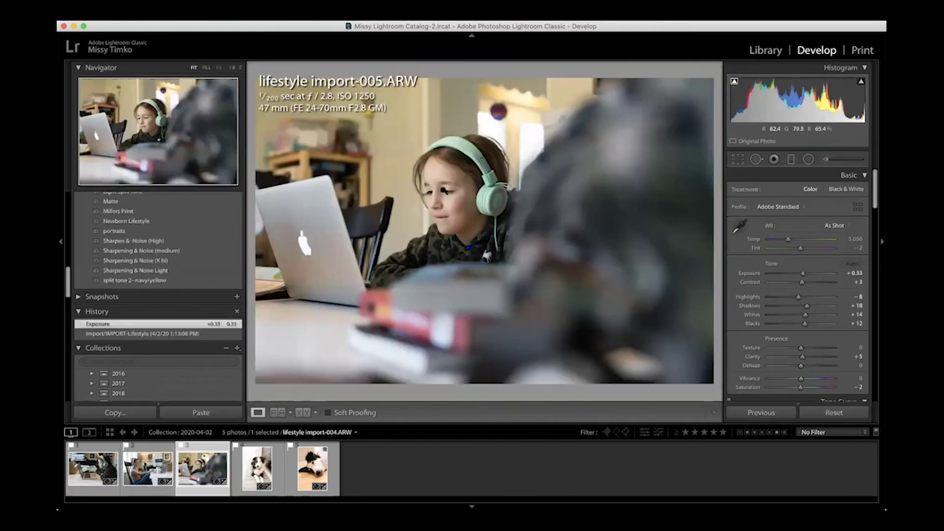
pyautogui.click(451, 185)
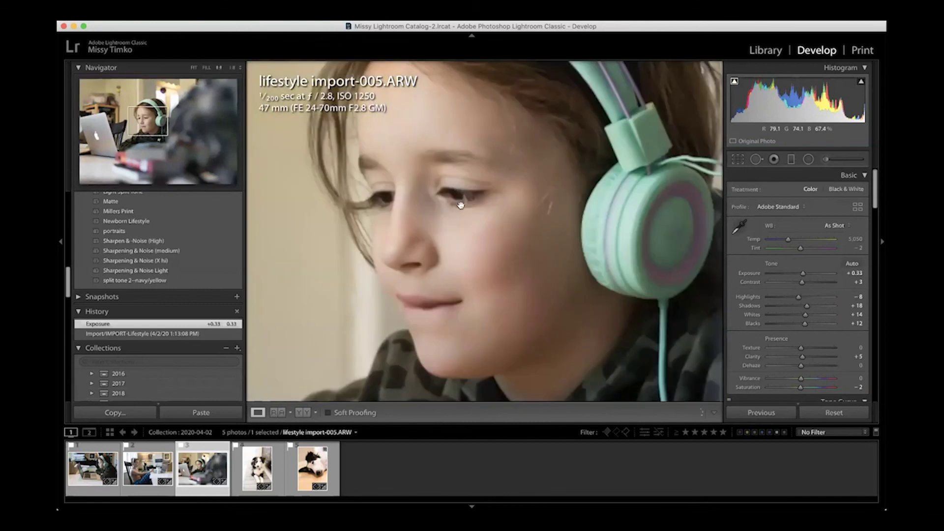
pyautogui.moveTo(532, 92); pyautogui.dragTo(554, 185)
pyautogui.moveTo(470, 194); pyautogui.dragTo(257, 177)
pyautogui.moveTo(468, 196)
pyautogui.mouseDown()
pyautogui.moveTo(285, 249)
pyautogui.moveTo(305, 294)
pyautogui.moveTo(321, 252)
pyautogui.moveTo(505, 157)
pyautogui.moveTo(489, 131)
pyautogui.moveTo(453, 183)
pyautogui.mouseUp()
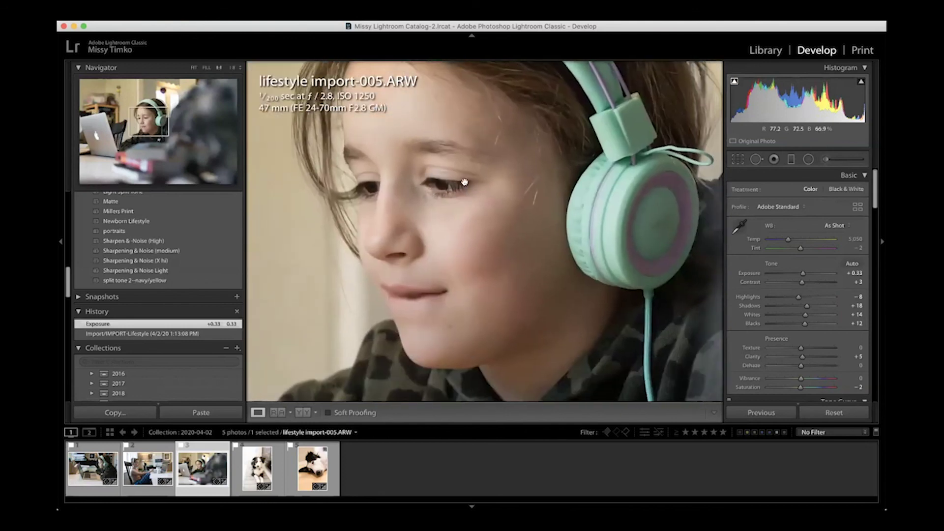
pyautogui.click(439, 188)
# Inspect the dog's eyes and nose in lifestyle import-013 at 1:1 for sharpness and noise.
pyautogui.press('Right')
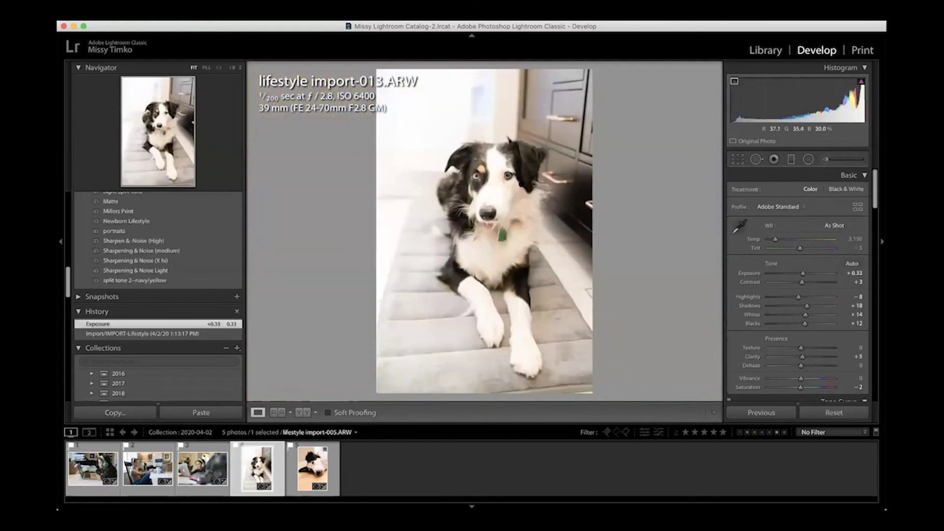
pyautogui.click(498, 176)
pyautogui.moveTo(507, 164); pyautogui.dragTo(417, 90)
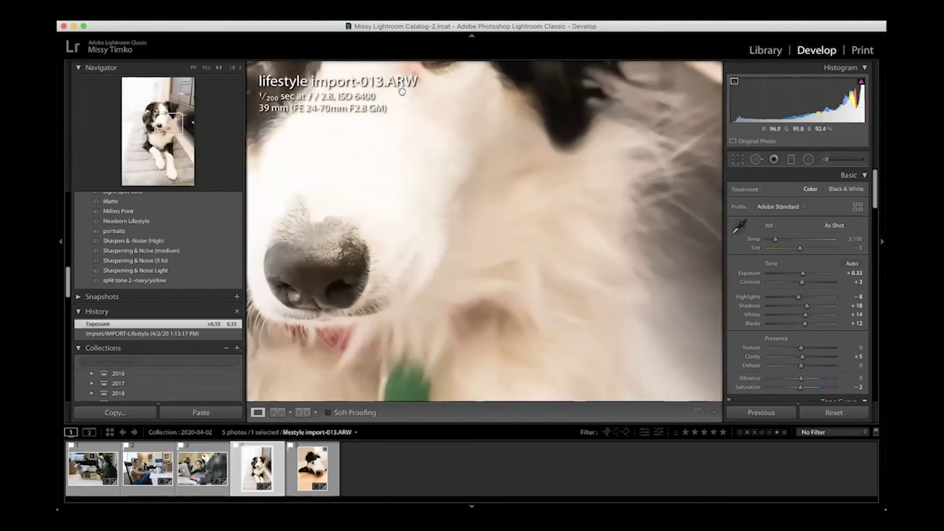
pyautogui.moveTo(428, 152); pyautogui.dragTo(457, 251)
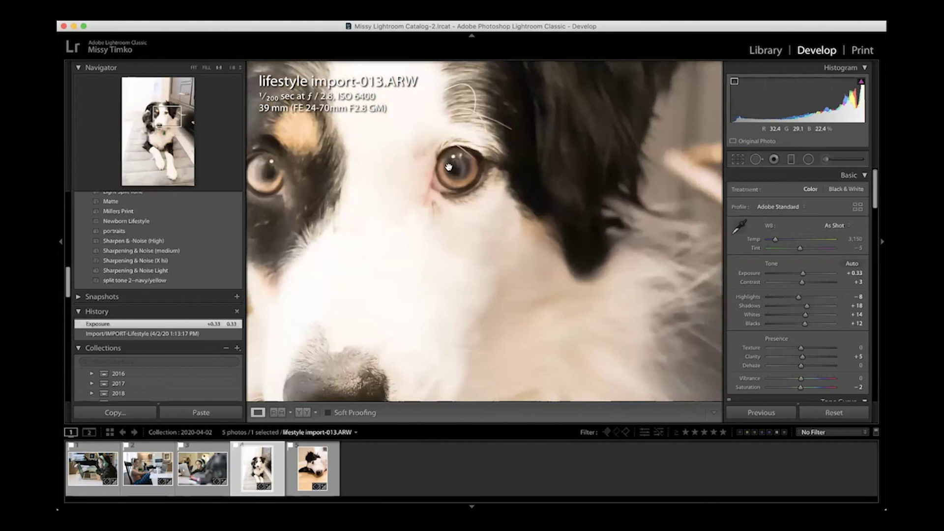
pyautogui.moveTo(407, 190); pyautogui.dragTo(487, 183)
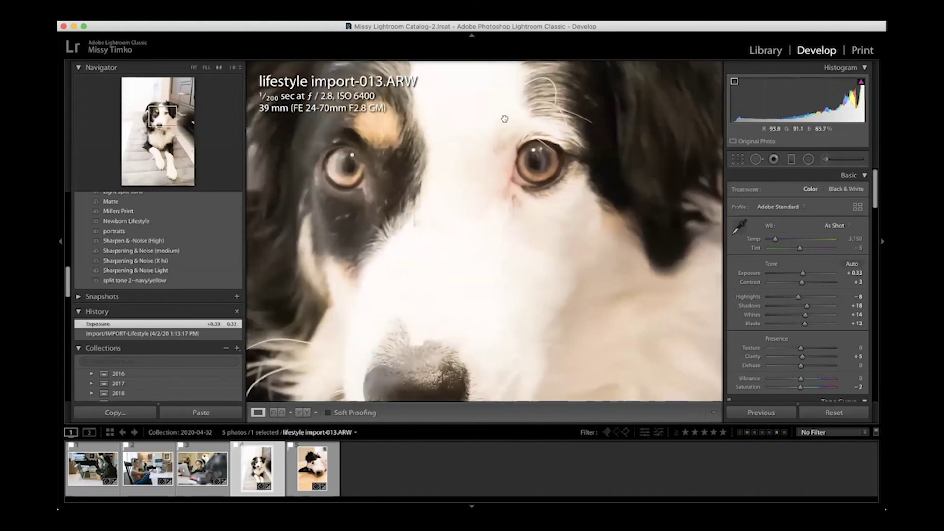
pyautogui.moveTo(518, 211); pyautogui.dragTo(522, 231)
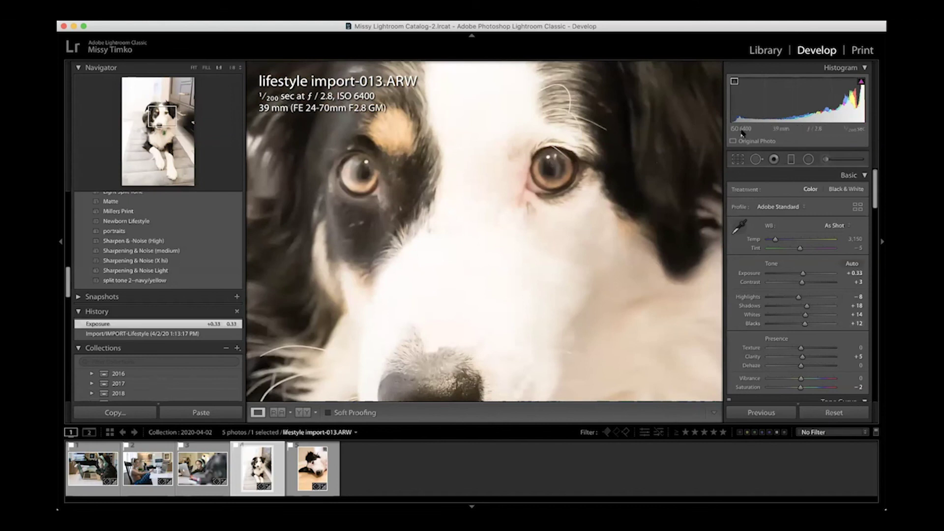
pyautogui.click(553, 183)
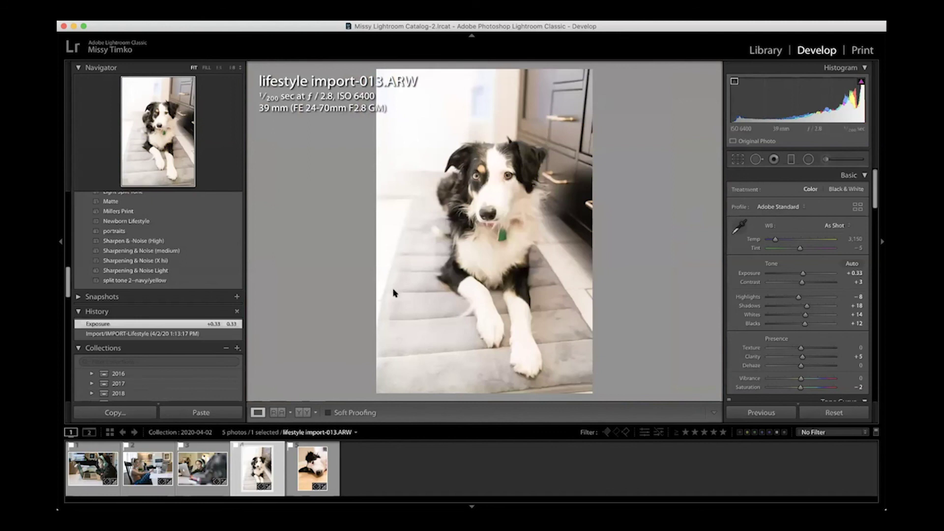
# Inspect the lying dog's eye and fur in lifestyle import-021 at 1:1 for focus.
pyautogui.click(321, 452)
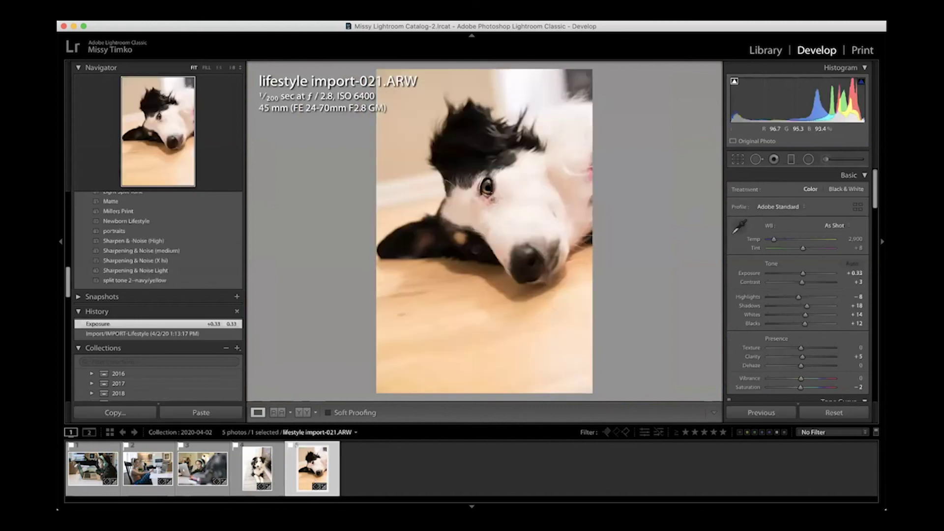
pyautogui.click(489, 186)
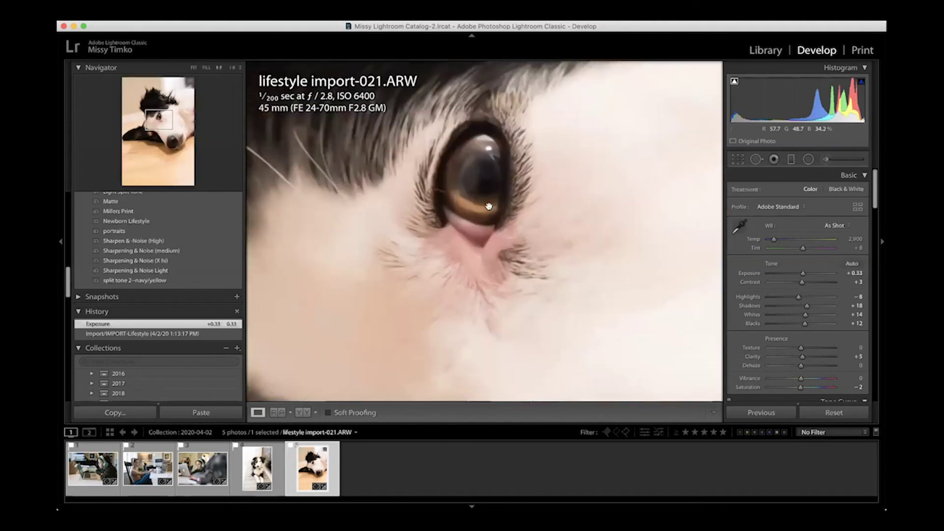
pyautogui.press('super+minus')
pyautogui.click(516, 232)
pyautogui.click(493, 196)
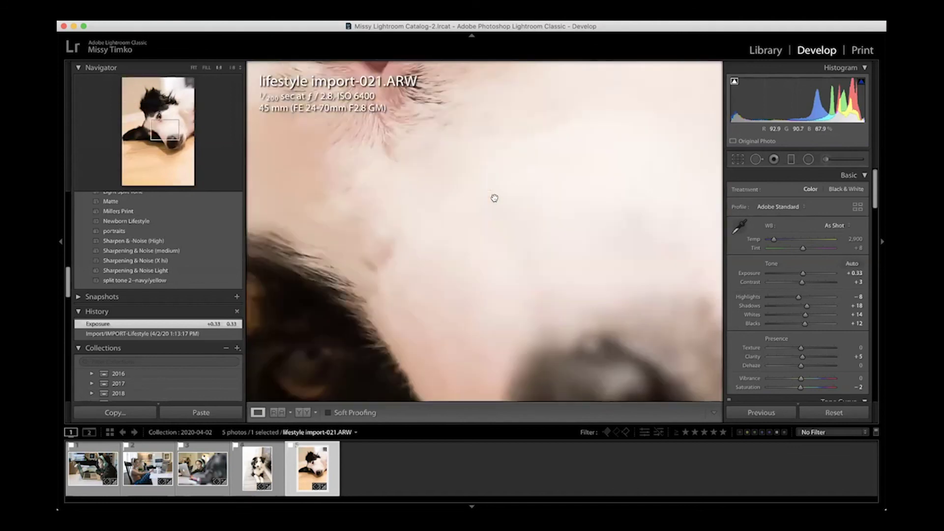
pyautogui.press('super+minus')
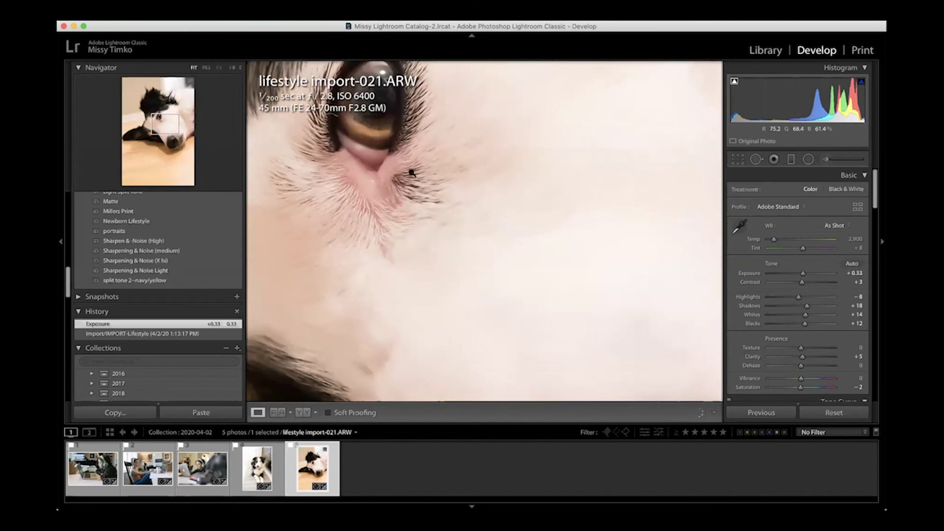
# Remove the dog portrait lifestyle import-013 from the 2020-04-02 collection.
pyautogui.click(412, 174)
pyautogui.click(257, 467)
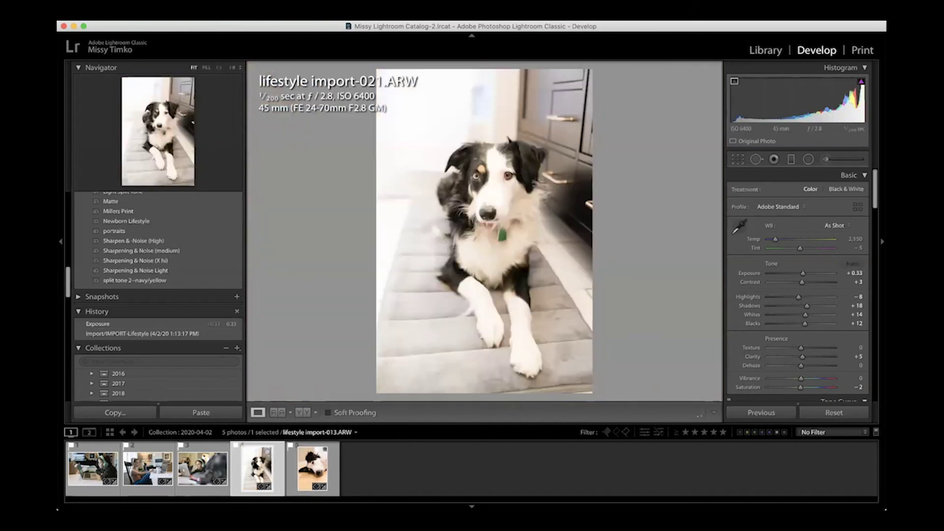
pyautogui.press('Delete')
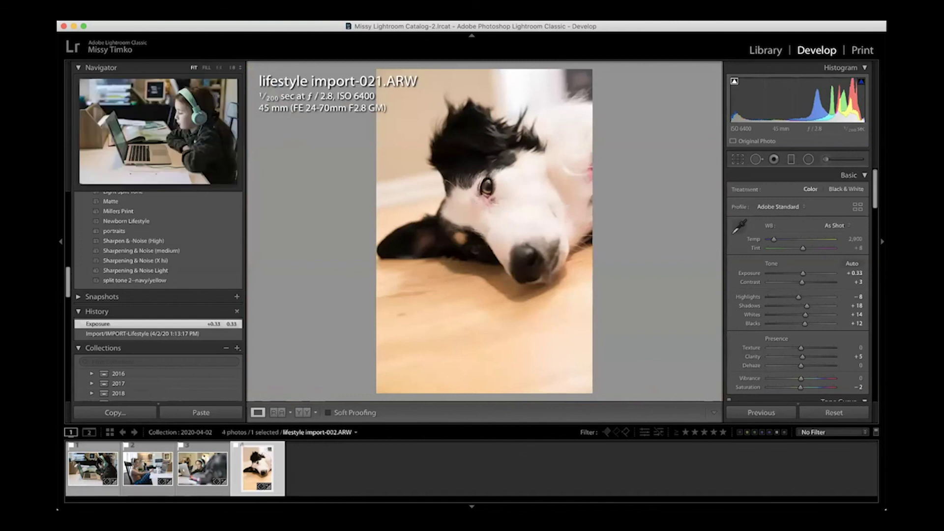
# Inspect the girl's eyelashes and face in lifestyle import-002 at 1:1 for sharpness.
pyautogui.click(94, 467)
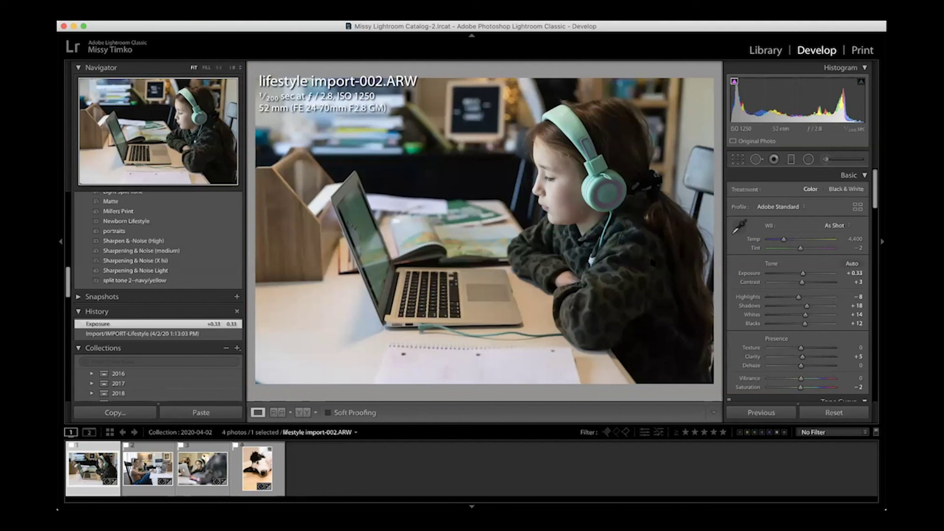
pyautogui.click(551, 178)
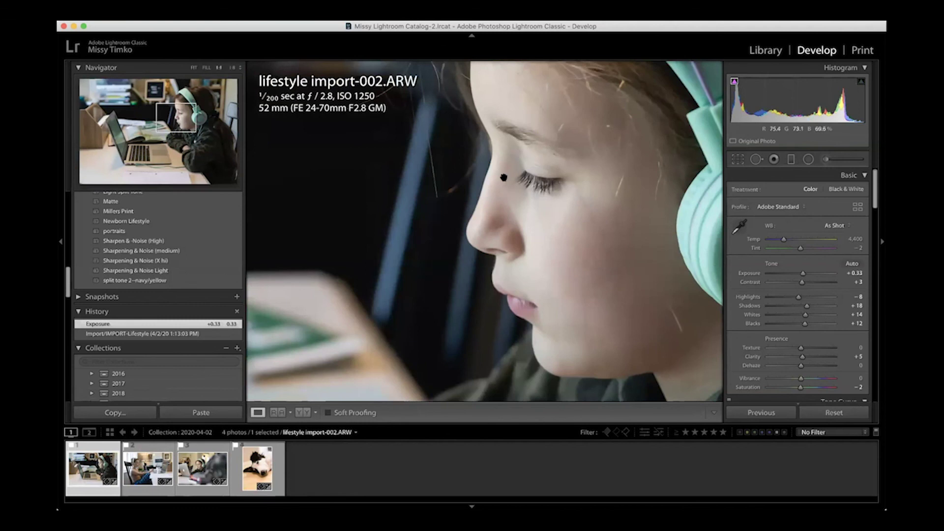
pyautogui.click(527, 169)
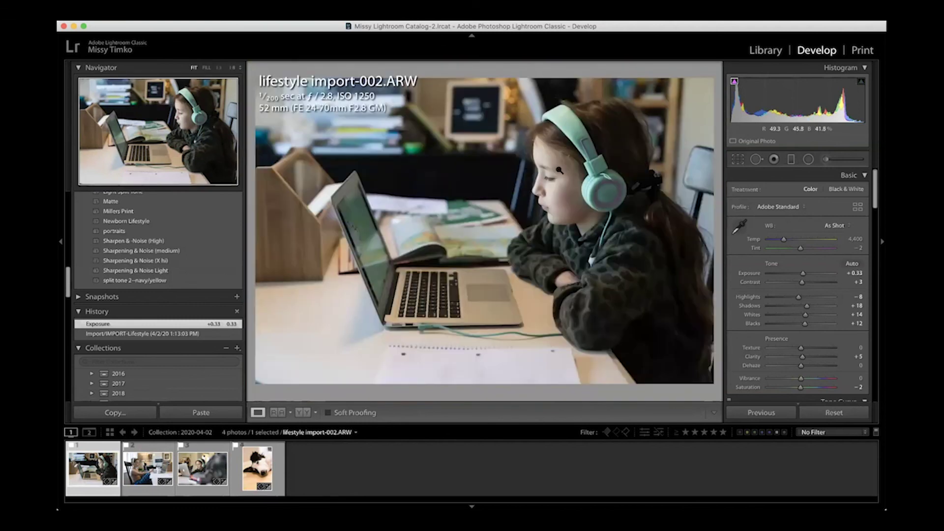
pyautogui.click(543, 179)
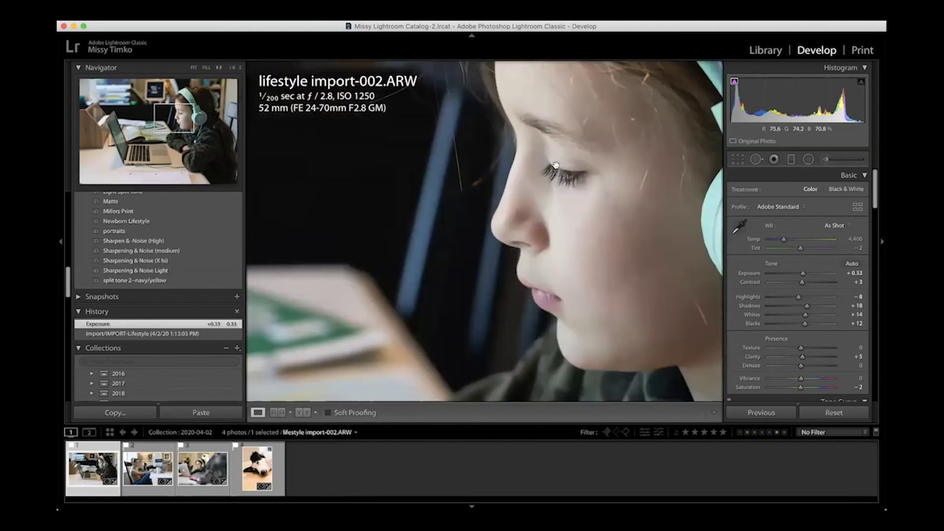
pyautogui.click(551, 189)
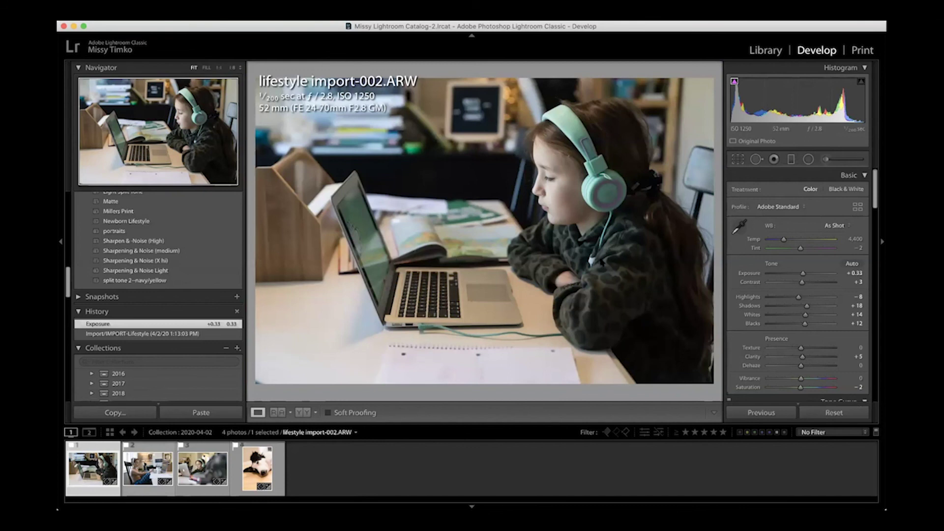
# Review the Develop adjustments of lifestyle import-002 from Basic to Detail, and compare the photo with lifestyle import-004 and import-005.
pyautogui.scroll(-20, 779, 189)
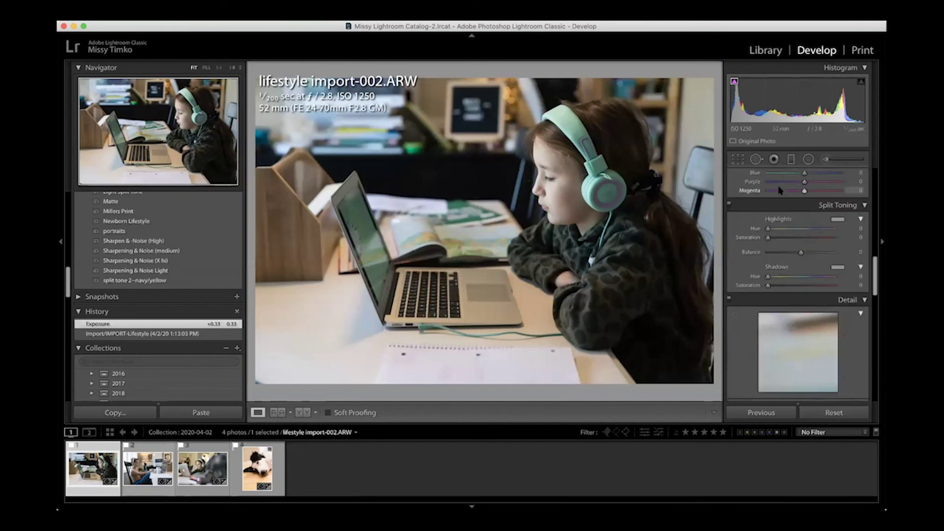
pyautogui.scroll(20, 779, 189)
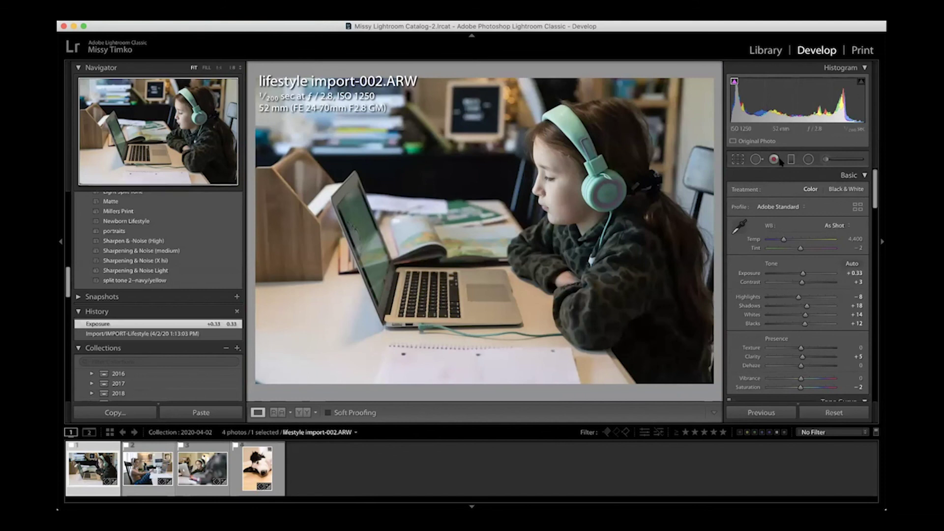
pyautogui.scroll(-10, 785, 265)
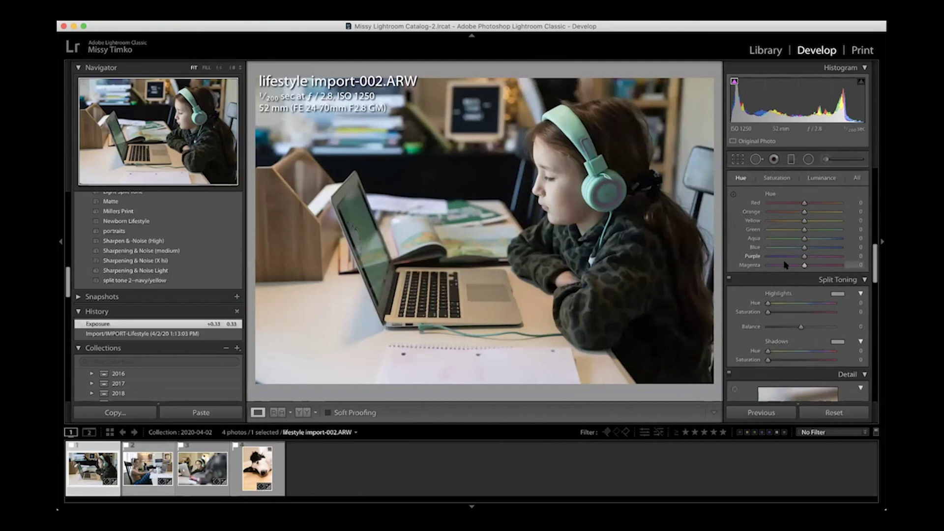
pyautogui.scroll(8, 785, 266)
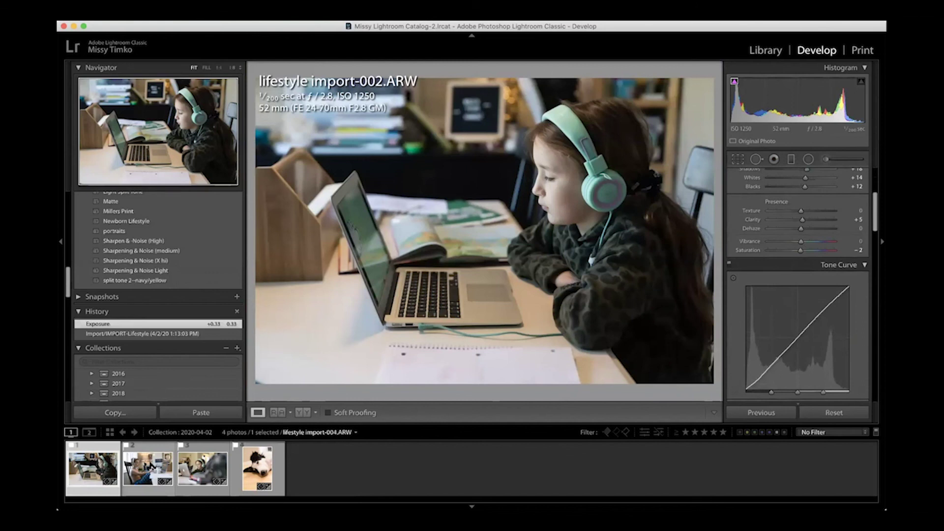
pyautogui.click(147, 467)
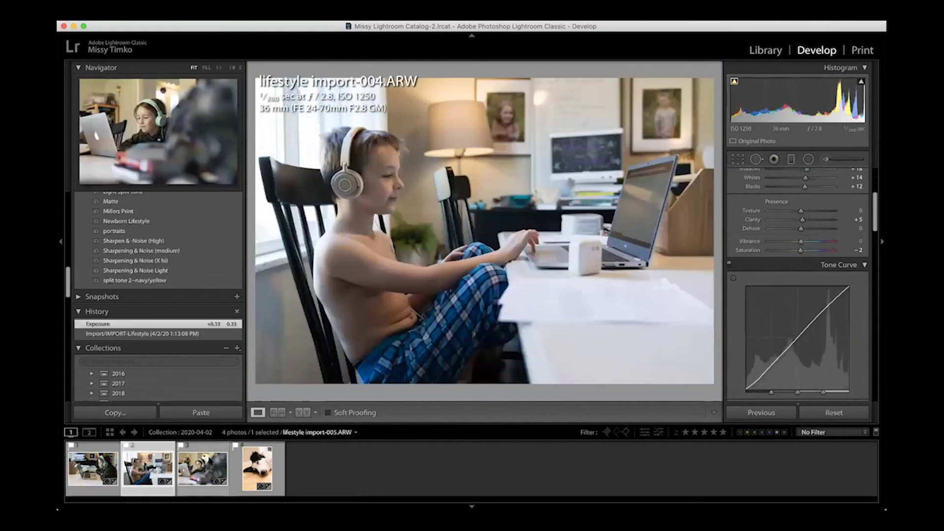
pyautogui.click(203, 467)
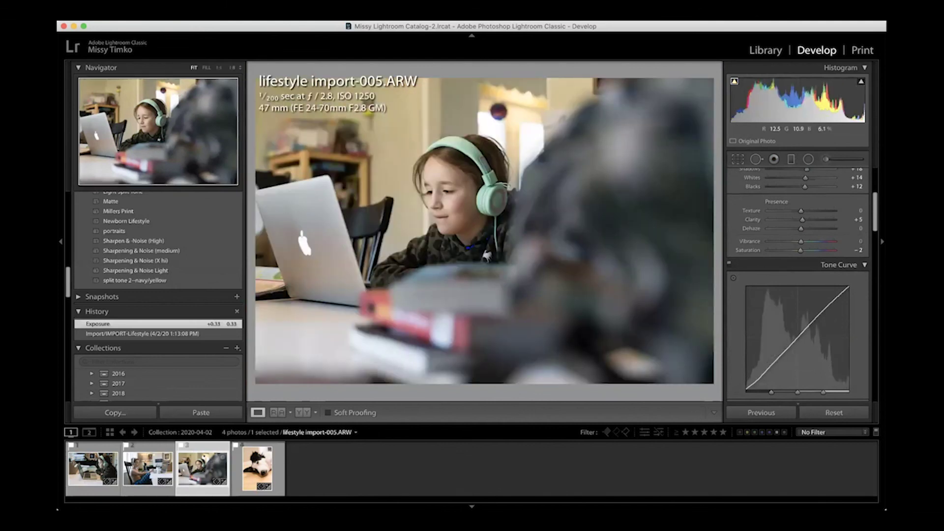
pyautogui.click(87, 467)
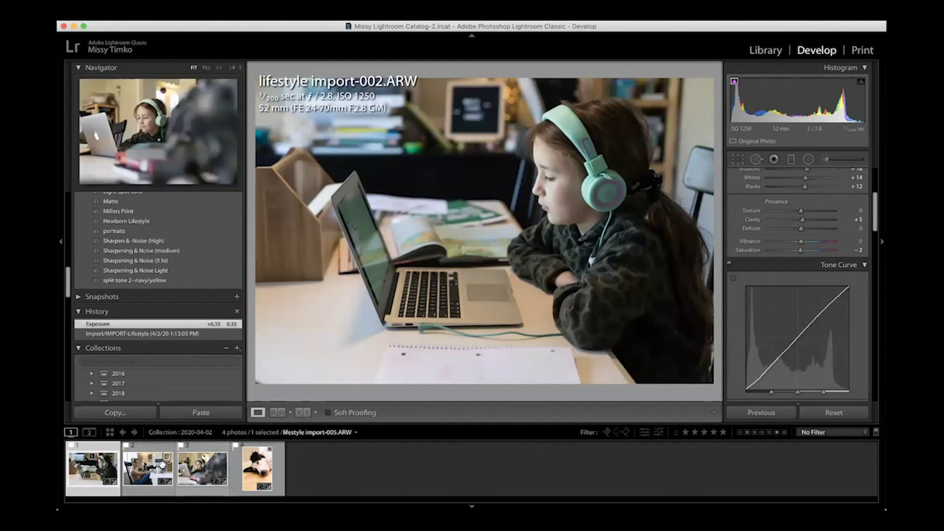
pyautogui.scroll(6, 786, 221)
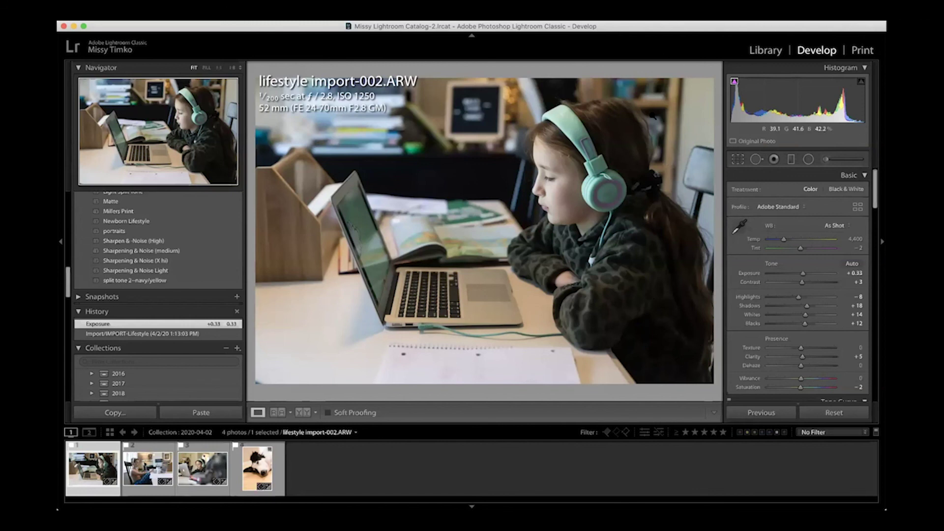
# Try a tighter crop of lifestyle import-002 at an angle of -1.37, and reset the crop.
pyautogui.press('r')
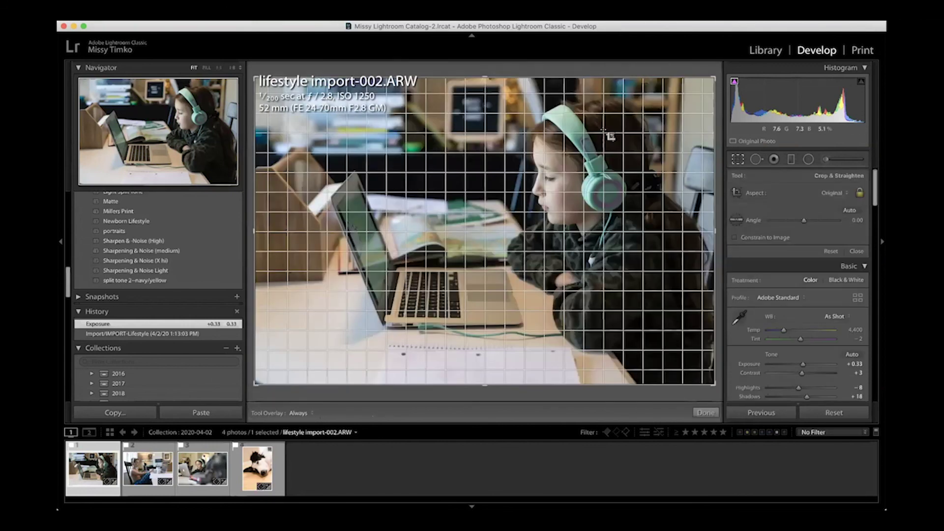
pyautogui.moveTo(716, 73); pyautogui.dragTo(677, 102)
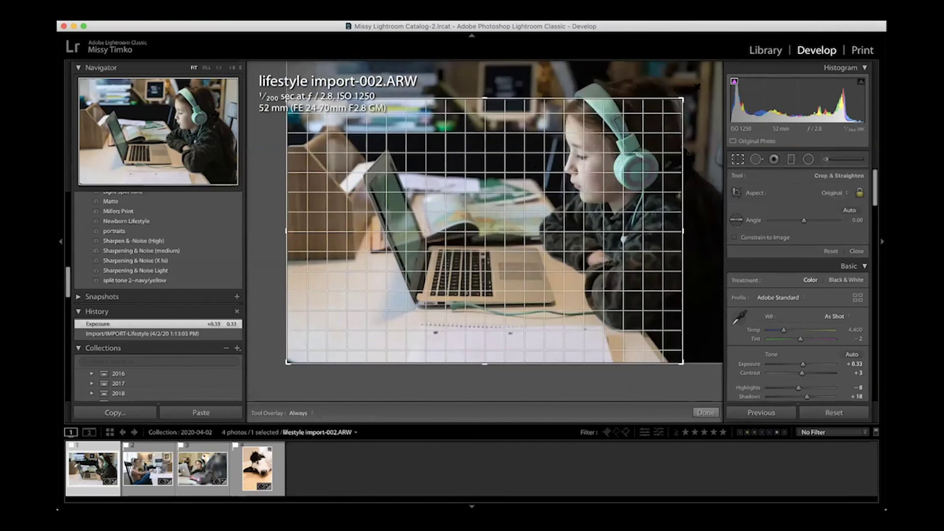
pyautogui.moveTo(708, 184)
pyautogui.mouseDown()
pyautogui.moveTo(690, 255)
pyautogui.moveTo(706, 188)
pyautogui.mouseUp()
pyautogui.rightClick(586, 156)
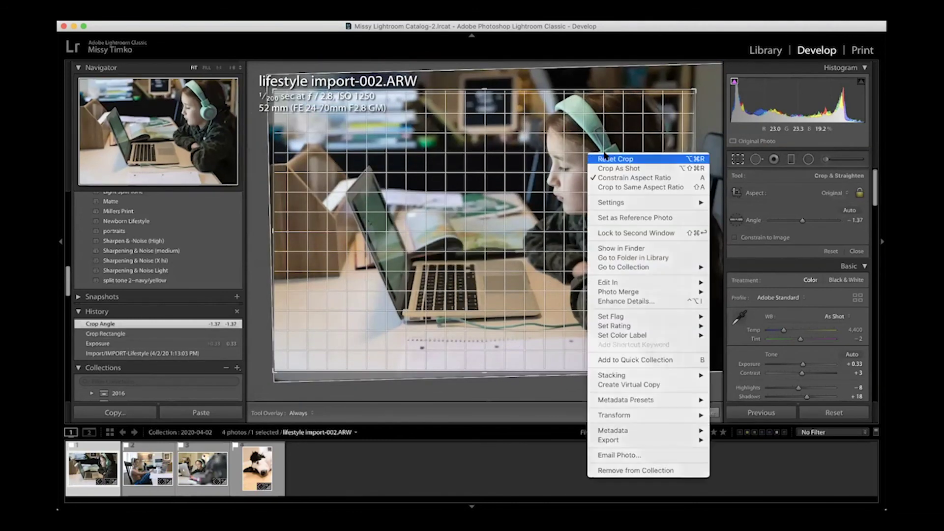
pyautogui.click(606, 158)
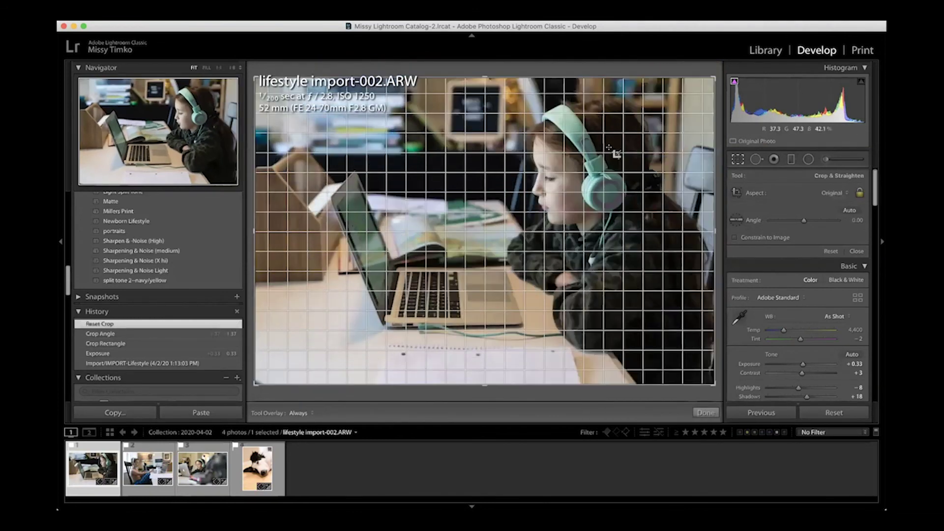
# Heal a spot on the girl's cheek in lifestyle import-002 with a size 26 Spot Removal brush and check the face at 1:1.
pyautogui.click(755, 159)
pyautogui.click(756, 159)
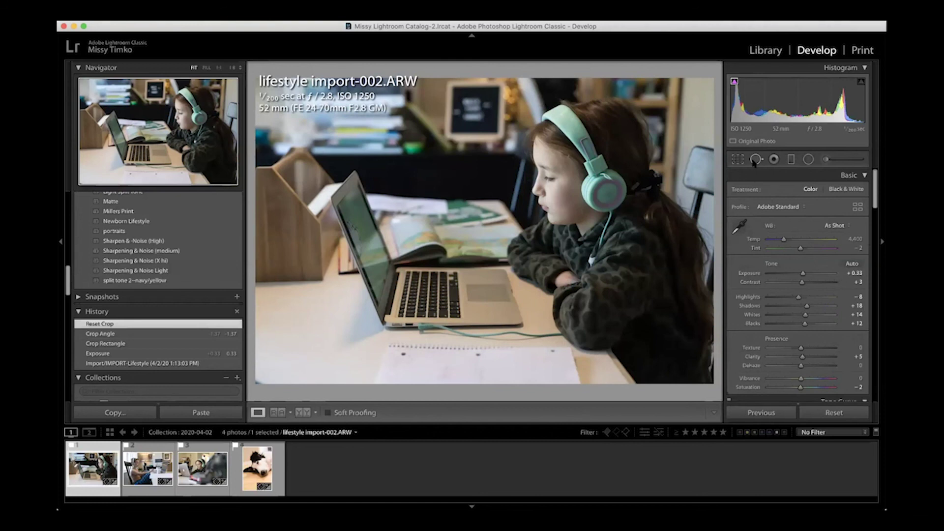
pyautogui.click(562, 188)
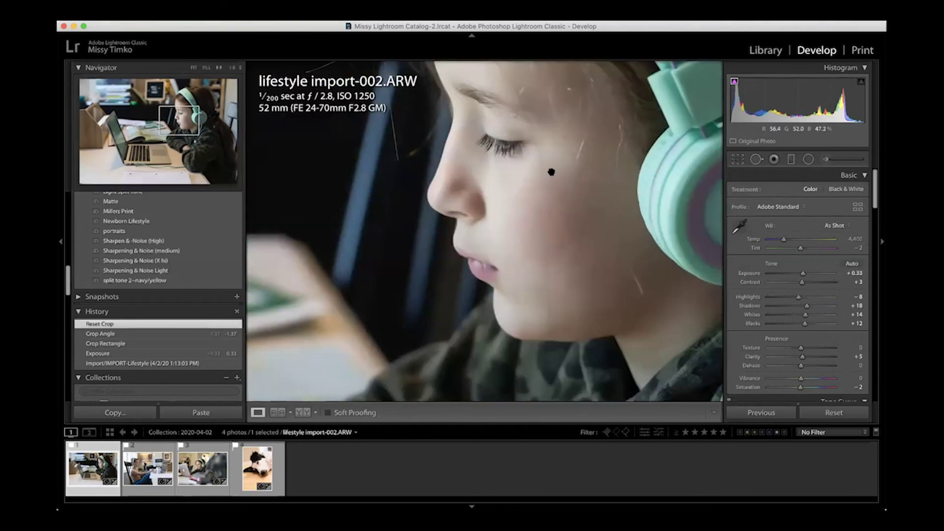
pyautogui.scroll(-3, 533, 86)
pyautogui.hscroll(3, 533, 86)
pyautogui.scroll(-1, 495, 114)
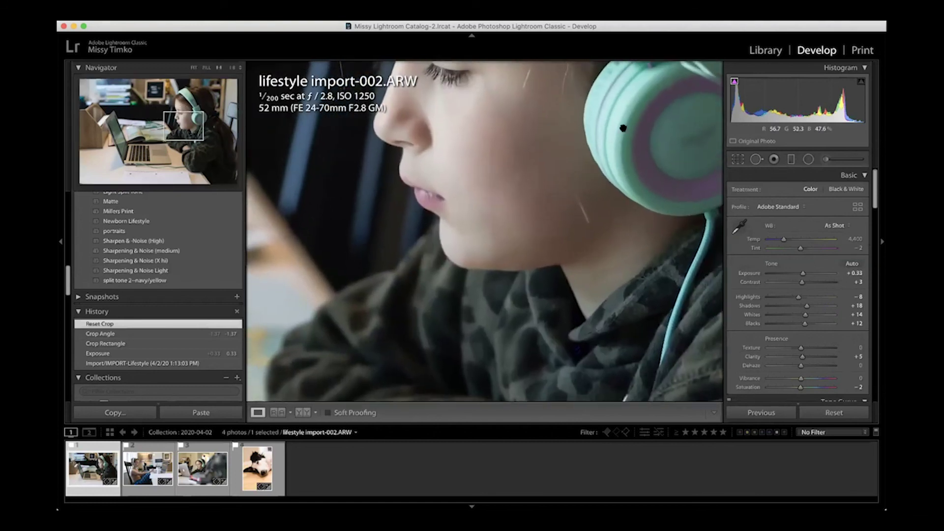
pyautogui.press('q')
pyautogui.scroll(-3, 534, 183)
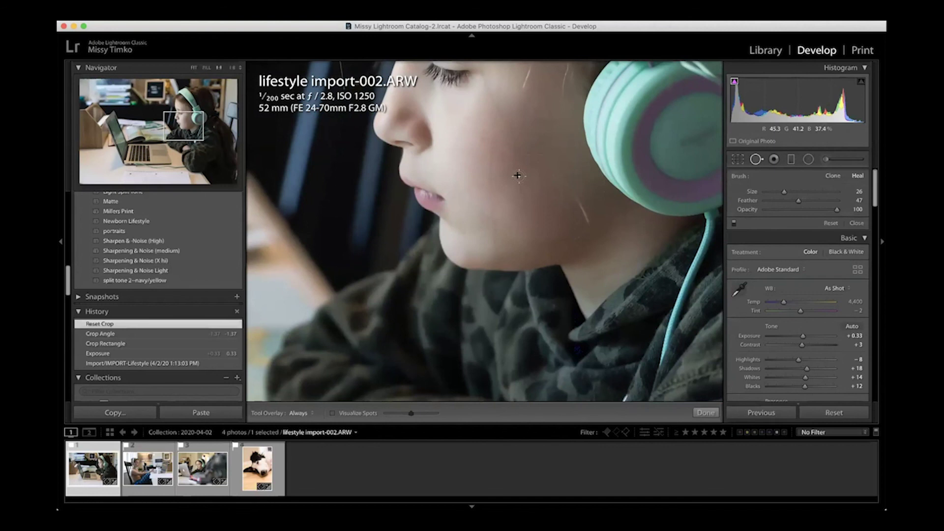
pyautogui.click(518, 175)
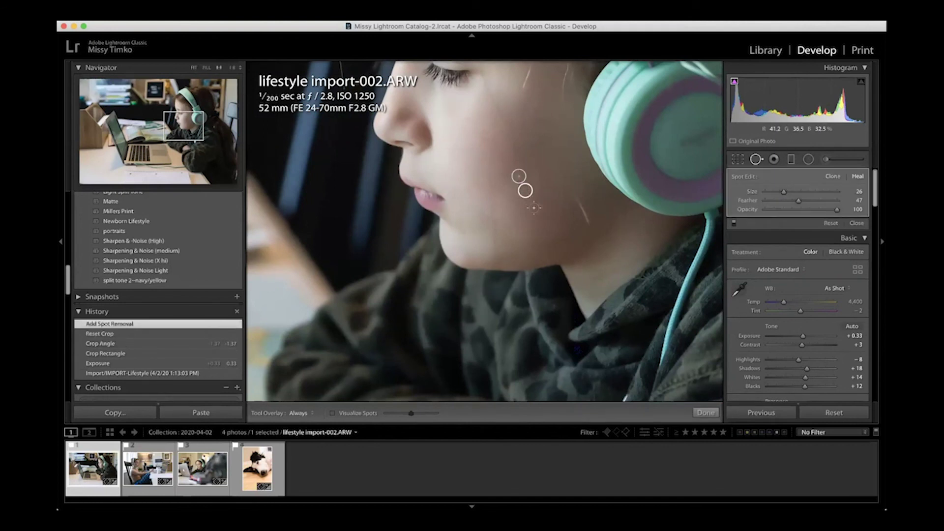
pyautogui.click(856, 223)
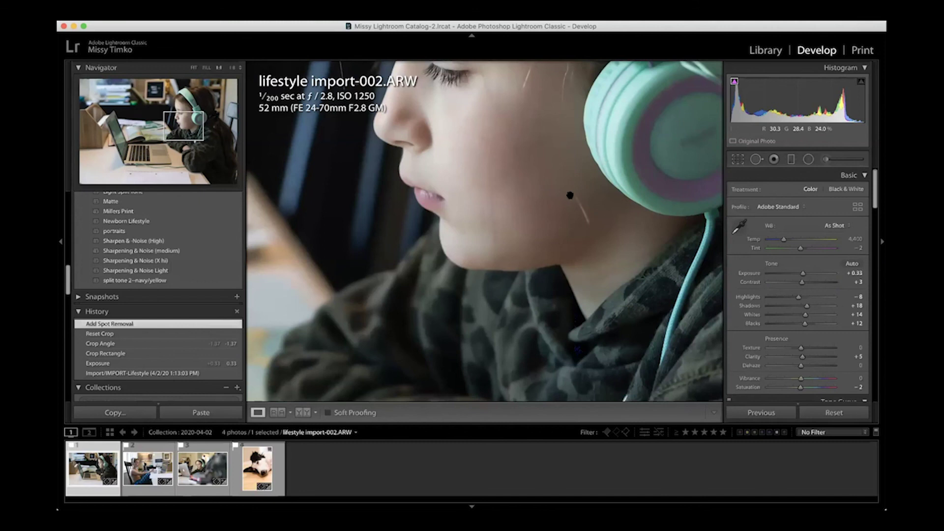
pyautogui.moveTo(520, 167); pyautogui.dragTo(516, 219)
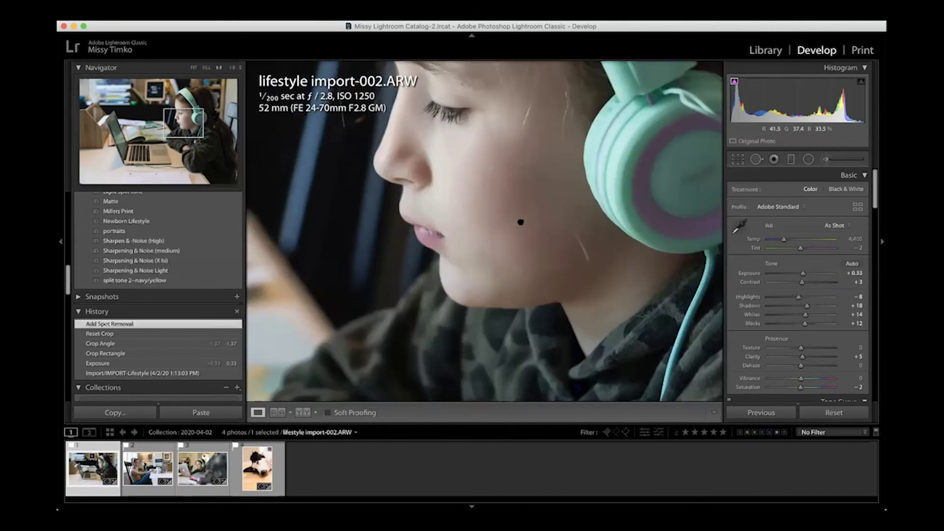
pyautogui.moveTo(520, 160); pyautogui.dragTo(525, 131)
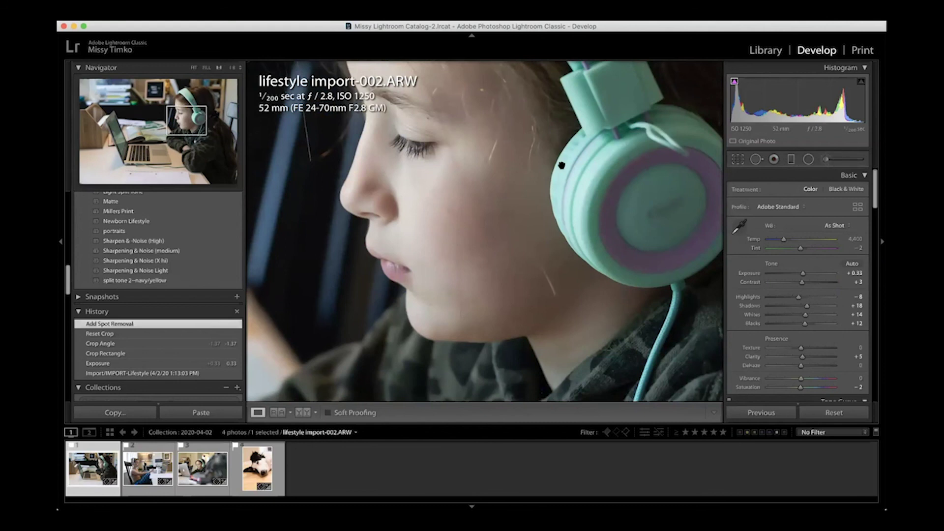
pyautogui.click(494, 161)
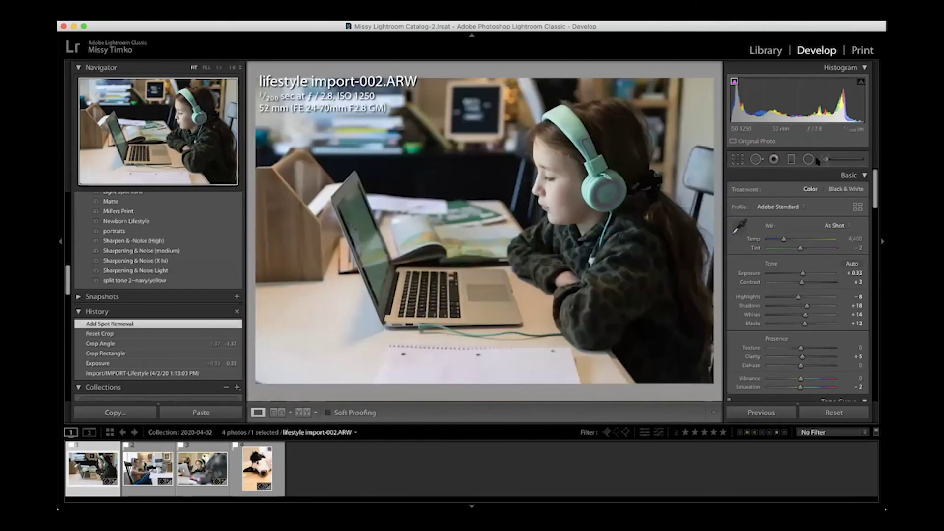
# Paint a Dodge (Lighten) adjustment over the girl's camouflage jacket with a size 20 brush and set its exposure to 1.25.
pyautogui.click(825, 160)
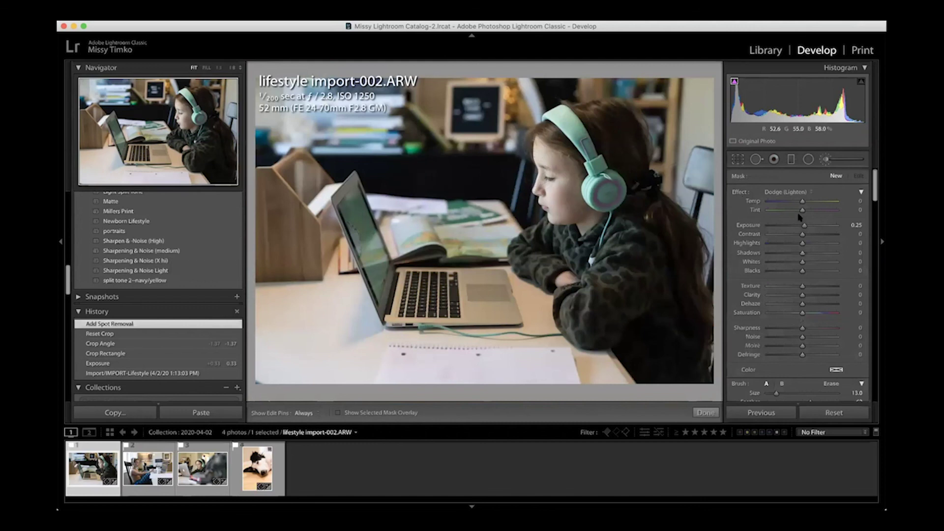
pyautogui.scroll(-10, 810, 210)
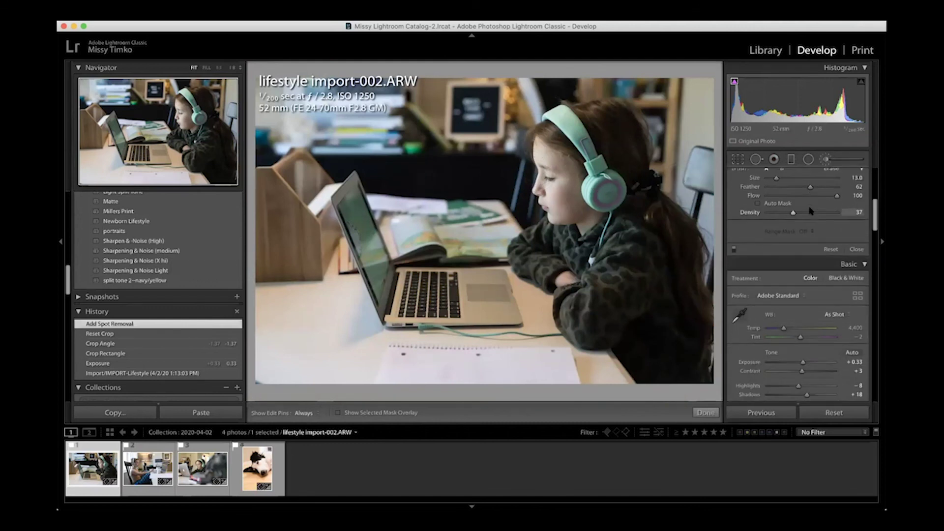
pyautogui.scroll(10, 810, 210)
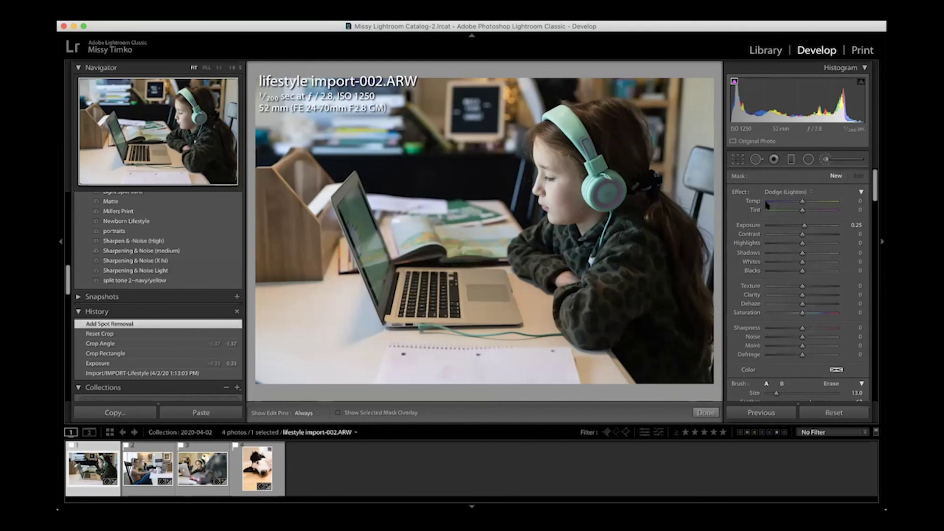
pyautogui.scroll(3, 553, 182)
pyautogui.press('h')
pyautogui.moveTo(593, 300); pyautogui.dragTo(574, 252)
pyautogui.press('h')
pyautogui.moveTo(812, 227)
pyautogui.mouseDown()
pyautogui.moveTo(820, 229)
pyautogui.moveTo(802, 229)
pyautogui.moveTo(812, 231)
pyautogui.mouseUp()
# Look through the Adjustment Brush's effect presets and its size, feather, flow and density settings.
pyautogui.click(804, 192)
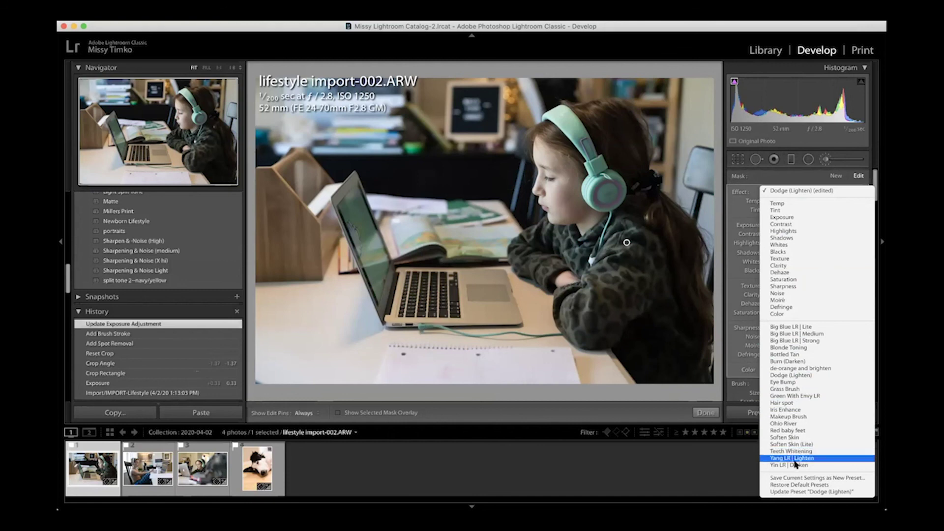
pyautogui.click(793, 176)
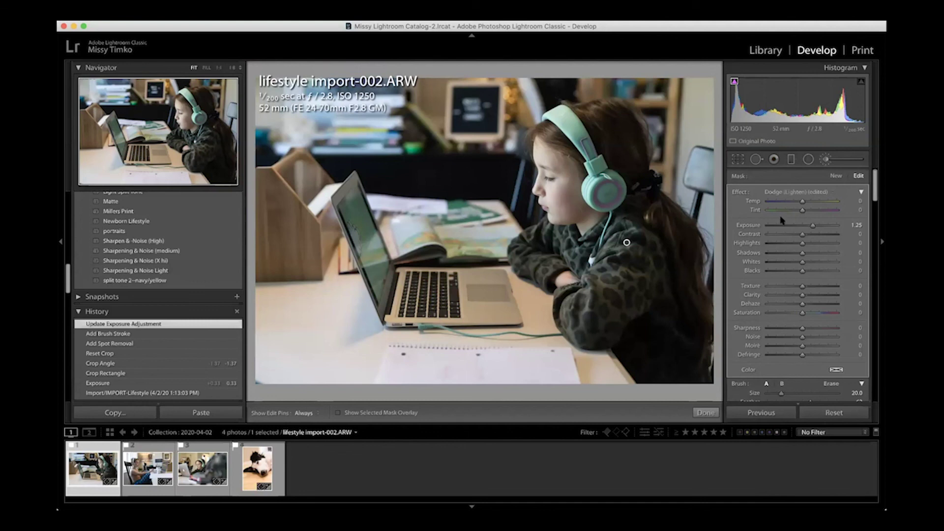
pyautogui.scroll(-6, 781, 219)
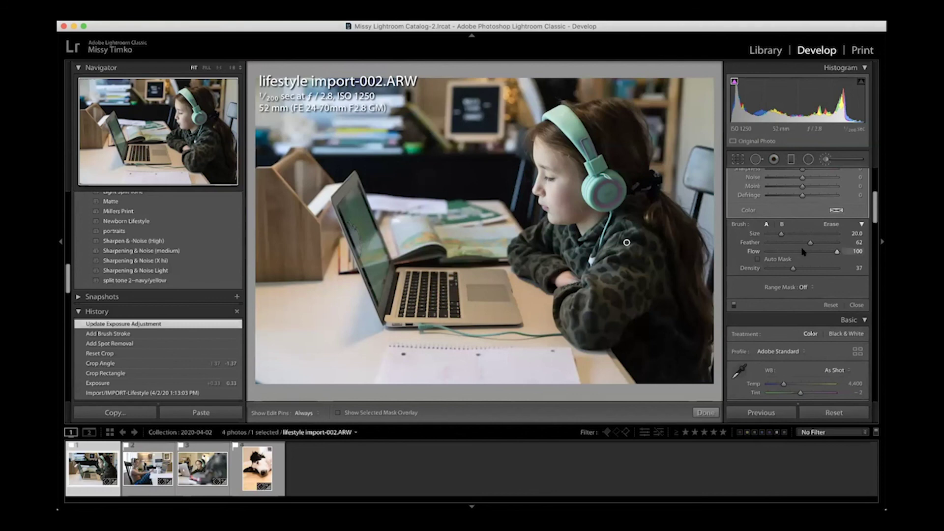
pyautogui.scroll(-5, 802, 255)
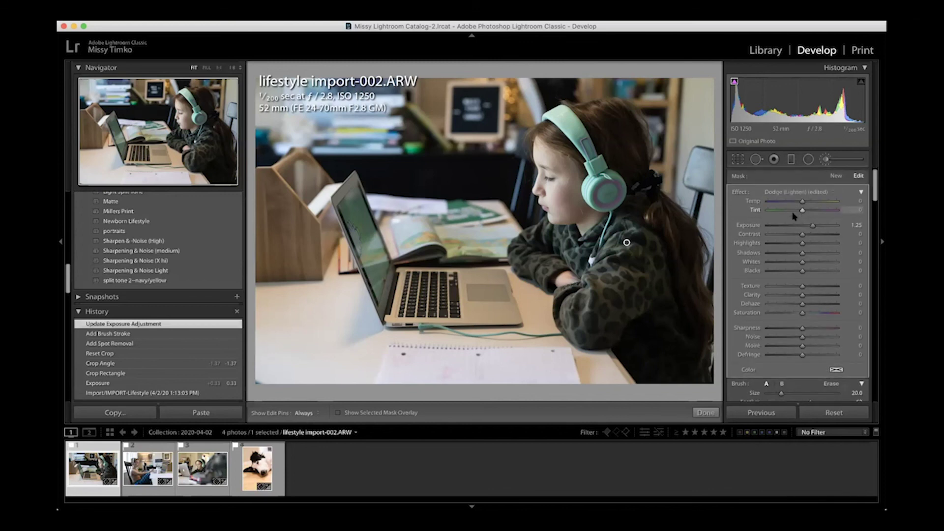
# Finish the Adjustment Brush edit on lifestyle import-002 and look over the photo's Basic tone and presence settings.
pyautogui.scroll(-3, 802, 205)
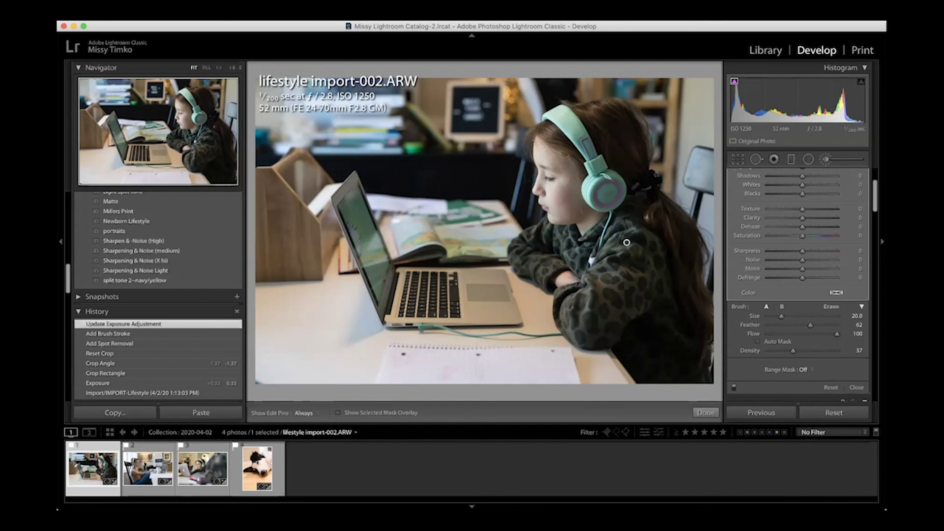
pyautogui.scroll(4, 803, 275)
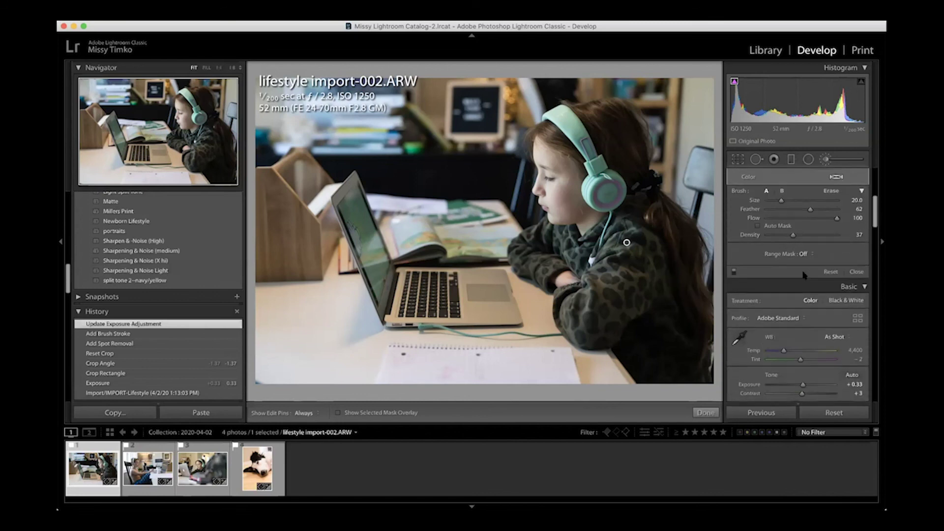
pyautogui.scroll(-3, 803, 274)
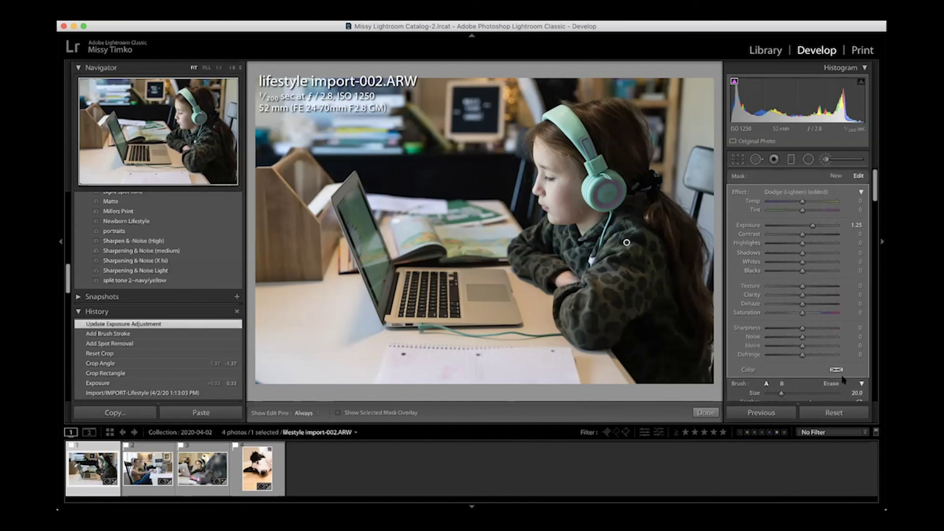
pyautogui.scroll(-3, 844, 377)
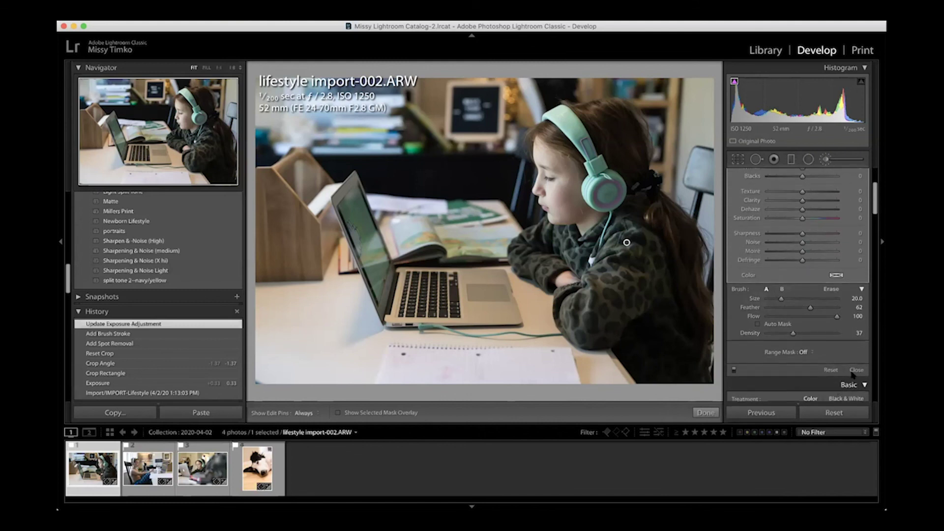
pyautogui.click(856, 370)
pyautogui.scroll(5, 826, 225)
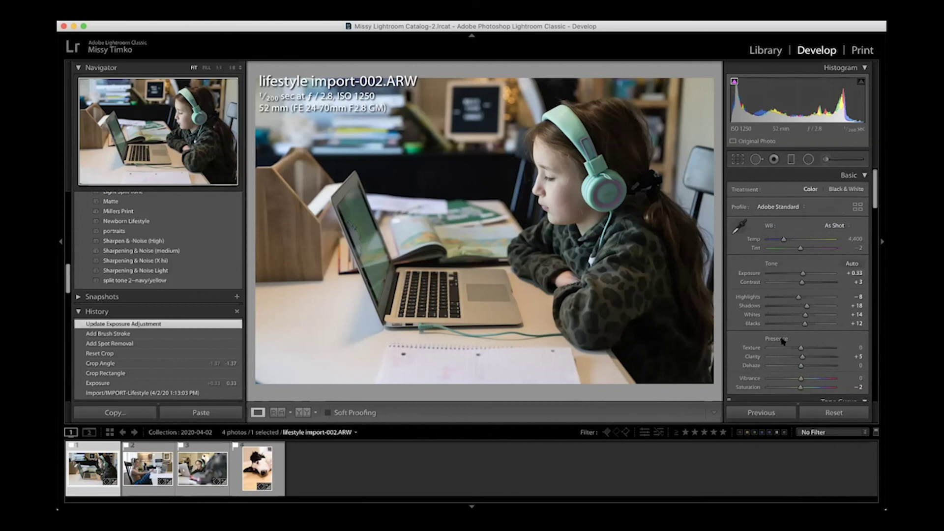
pyautogui.scroll(-2, 782, 337)
pyautogui.scroll(2, 782, 338)
pyautogui.scroll(-1, 796, 289)
pyautogui.scroll(-2, 801, 291)
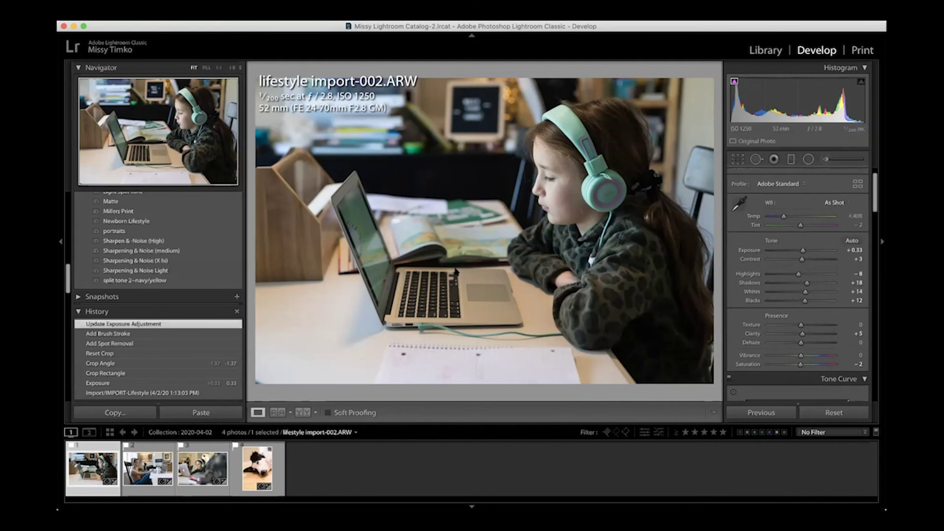
# Open lifestyle import-004, try a custom white balance sampled from a neutral area with the White Balance Selector, and undo it.
pyautogui.click(148, 467)
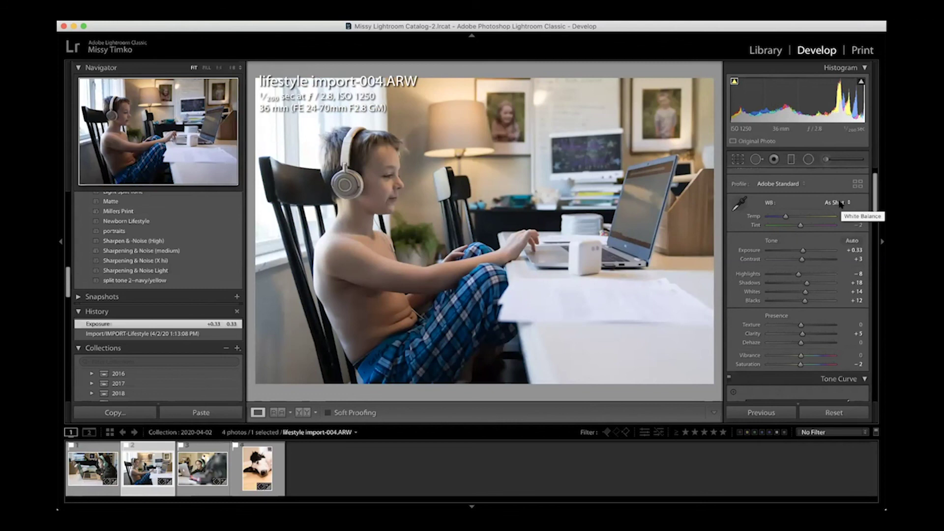
pyautogui.click(743, 200)
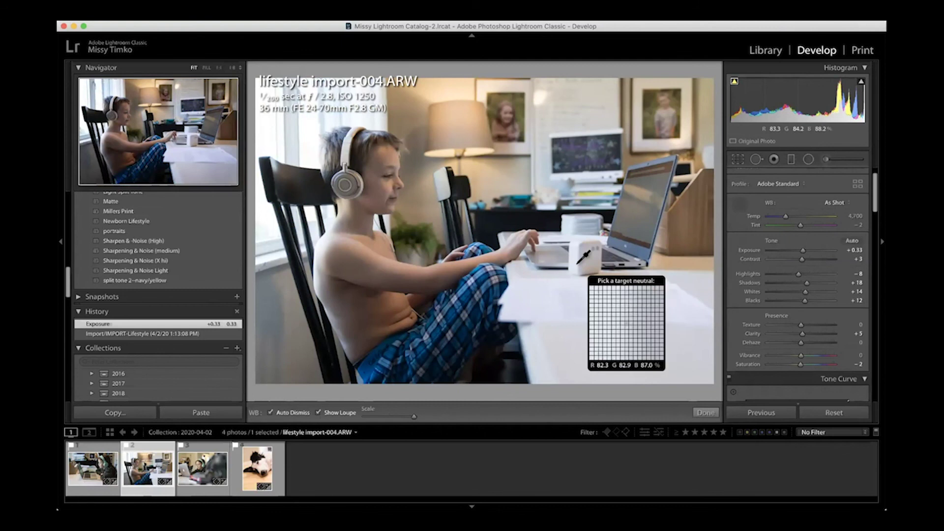
pyautogui.click(520, 270)
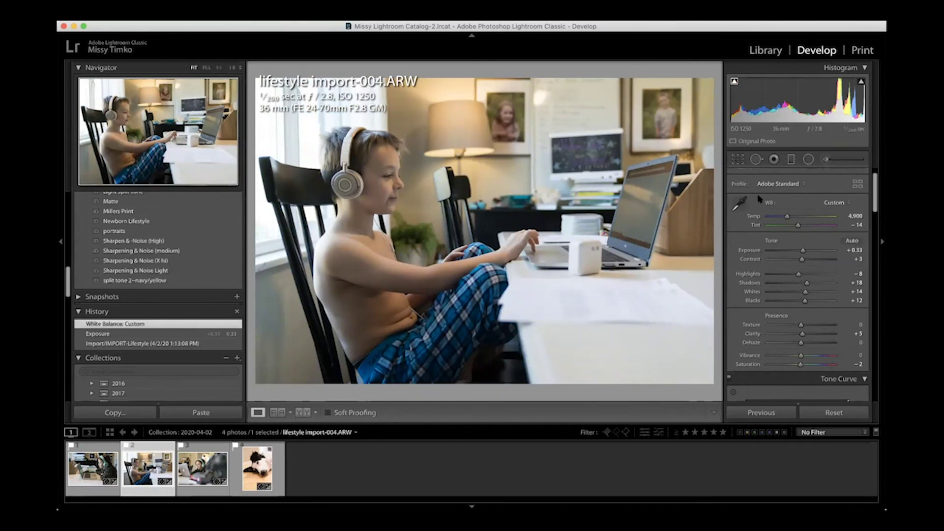
pyautogui.press('super+z')
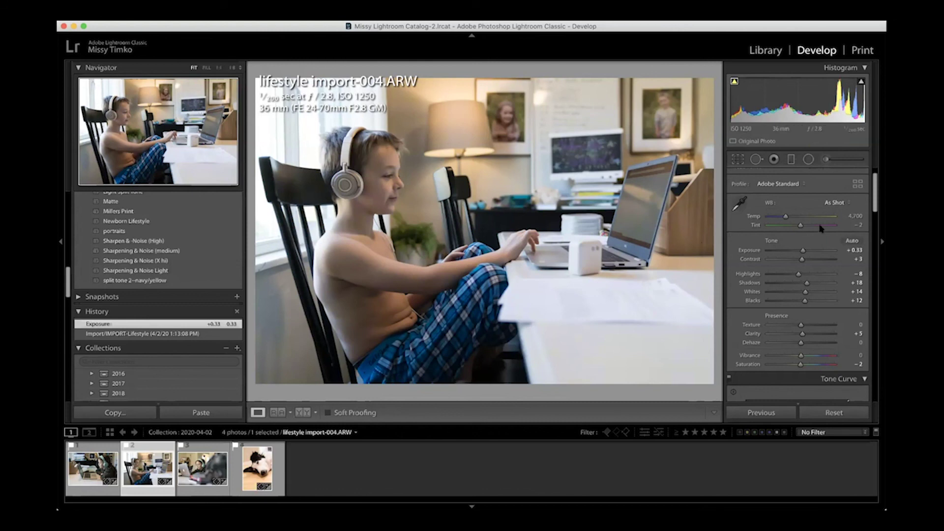
# Set the white balance of lifestyle import-004 to a temperature of 4,683 and a tint of -12.
pyautogui.moveTo(785, 218)
pyautogui.mouseDown()
pyautogui.moveTo(776, 222)
pyautogui.moveTo(796, 219)
pyautogui.moveTo(783, 222)
pyautogui.mouseUp()
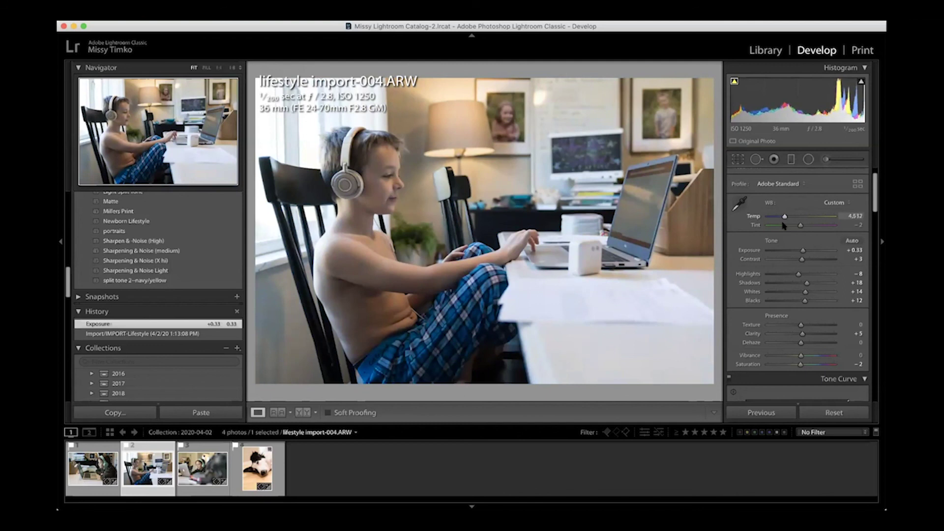
pyautogui.moveTo(783, 225); pyautogui.dragTo(784, 226)
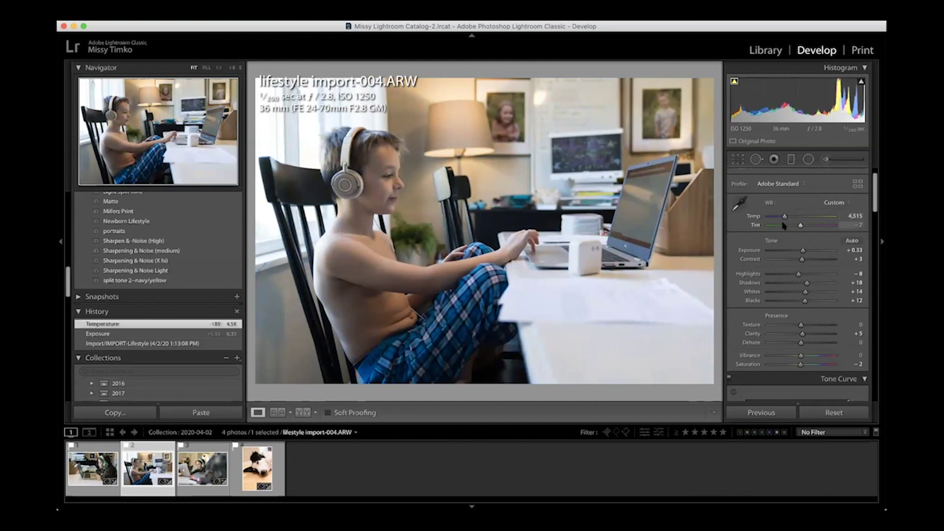
pyautogui.doubleClick(784, 217)
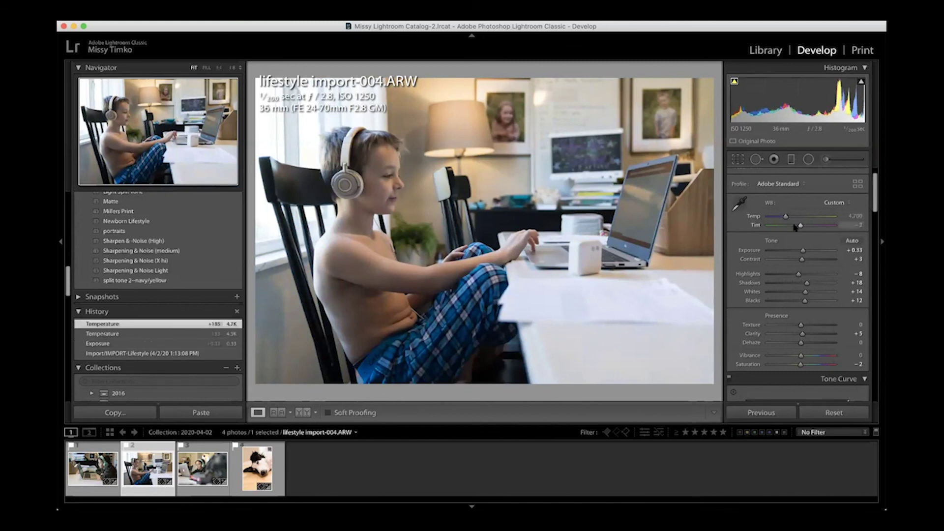
pyautogui.moveTo(790, 227)
pyautogui.mouseDown()
pyautogui.moveTo(812, 227)
pyautogui.moveTo(797, 226)
pyautogui.mouseUp()
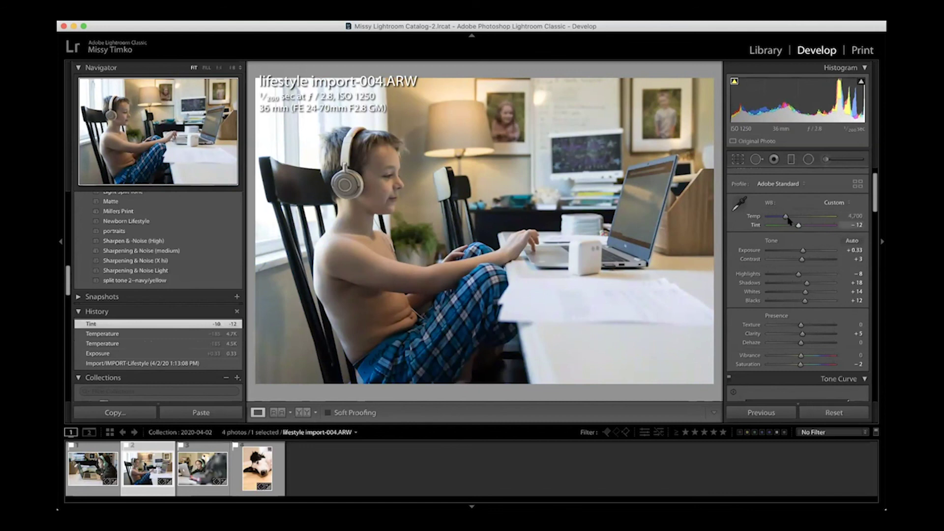
pyautogui.moveTo(786, 217); pyautogui.dragTo(786, 220)
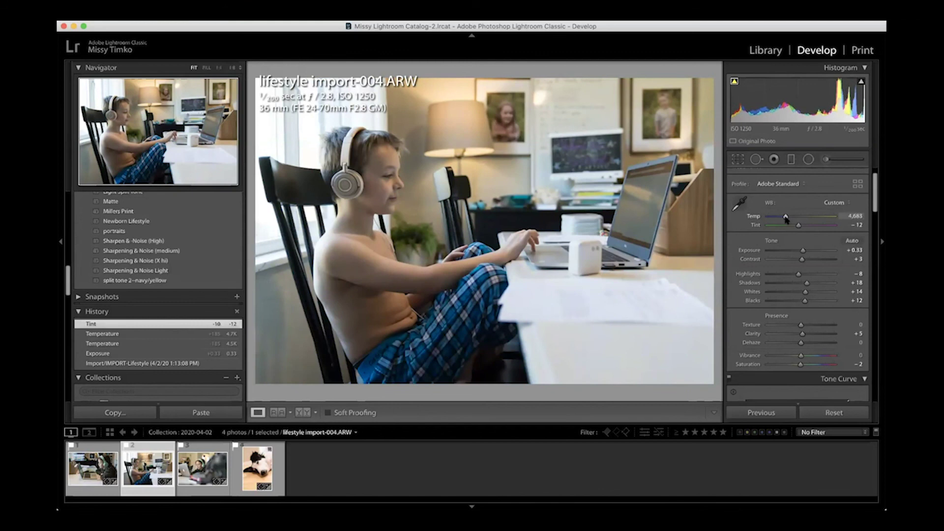
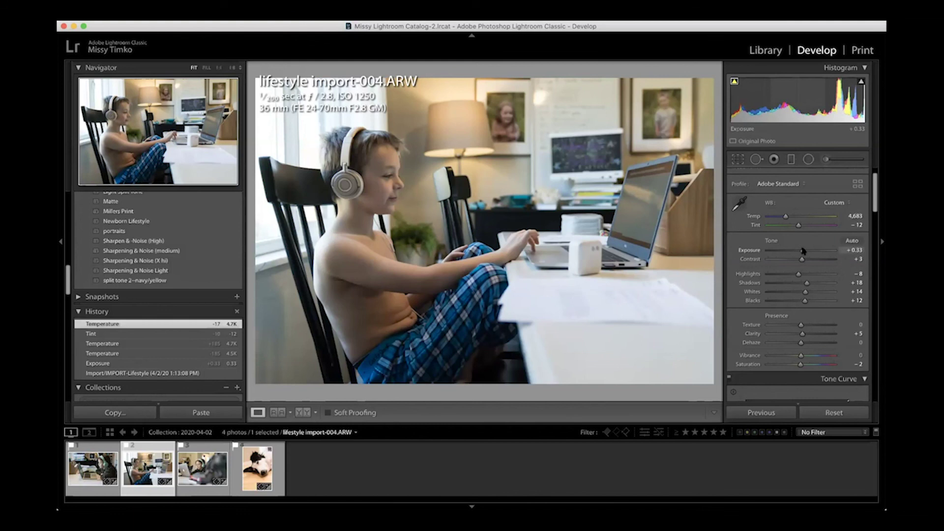
# Set the exposure of lifestyle import-004 to +0.40 and its contrast to +9.
pyautogui.moveTo(802, 250); pyautogui.dragTo(804, 253)
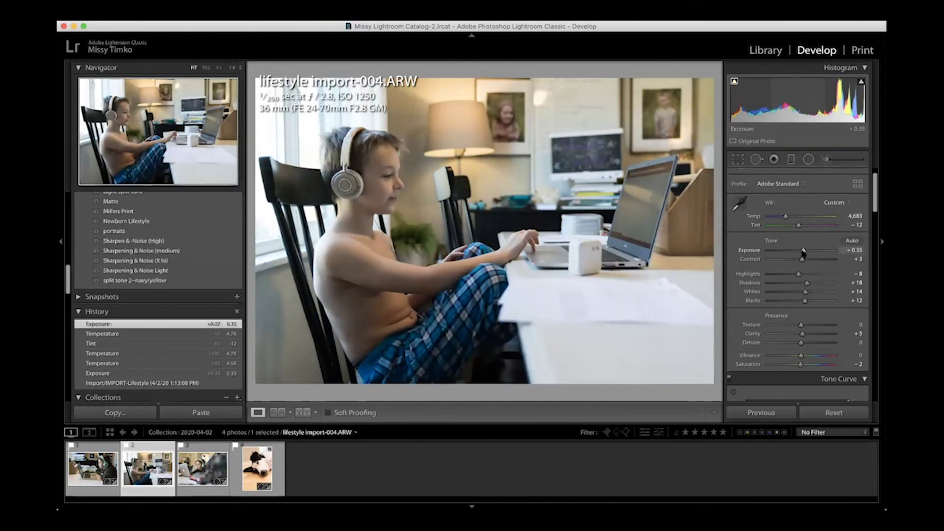
pyautogui.doubleClick(803, 251)
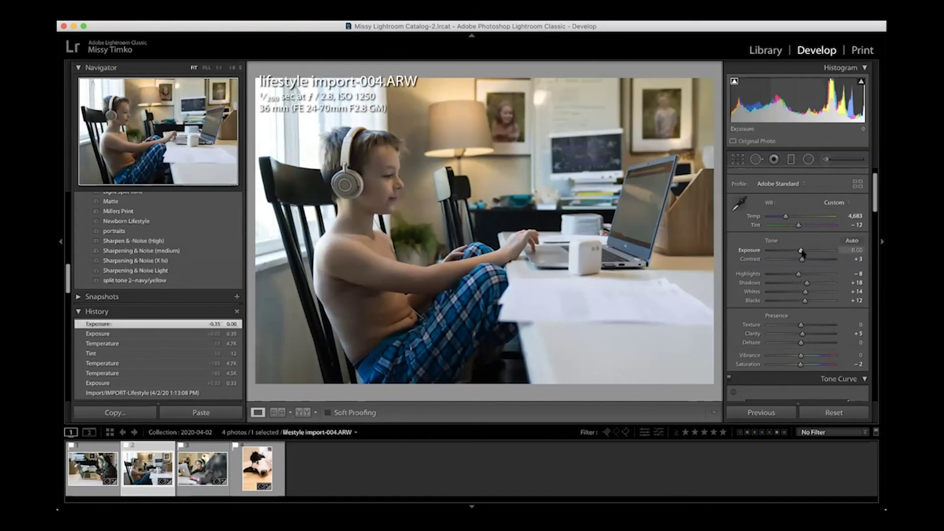
pyautogui.moveTo(801, 252); pyautogui.dragTo(830, 251)
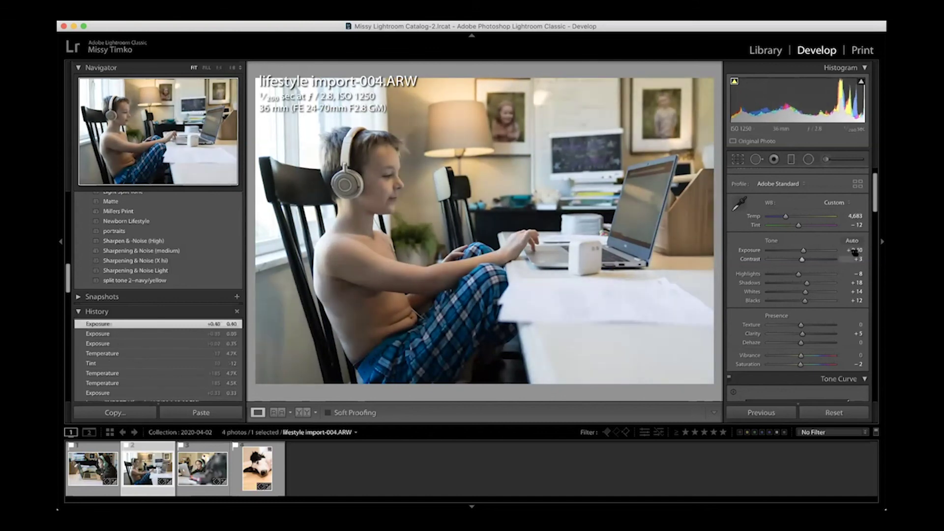
pyautogui.moveTo(801, 259)
pyautogui.mouseDown()
pyautogui.moveTo(842, 258)
pyautogui.moveTo(778, 262)
pyautogui.moveTo(802, 261)
pyautogui.mouseUp()
pyautogui.doubleClick(803, 261)
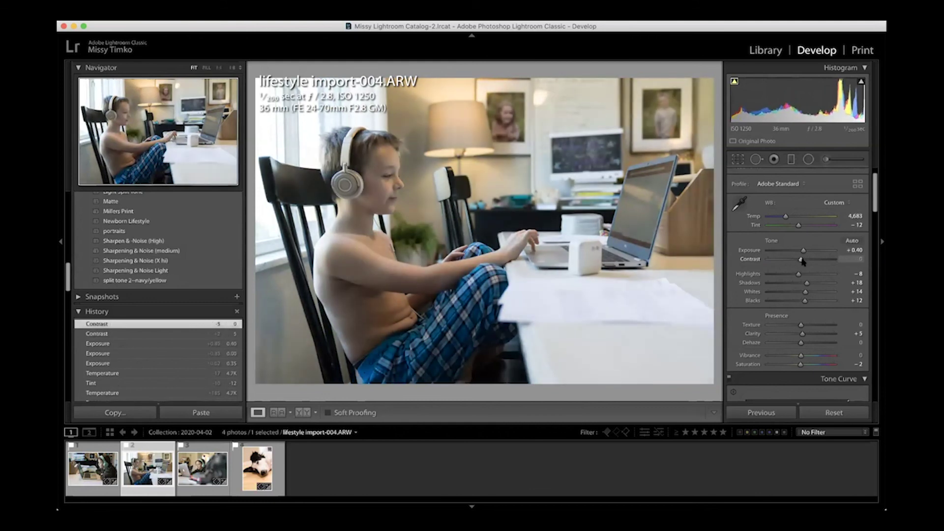
pyautogui.moveTo(803, 261); pyautogui.dragTo(805, 261)
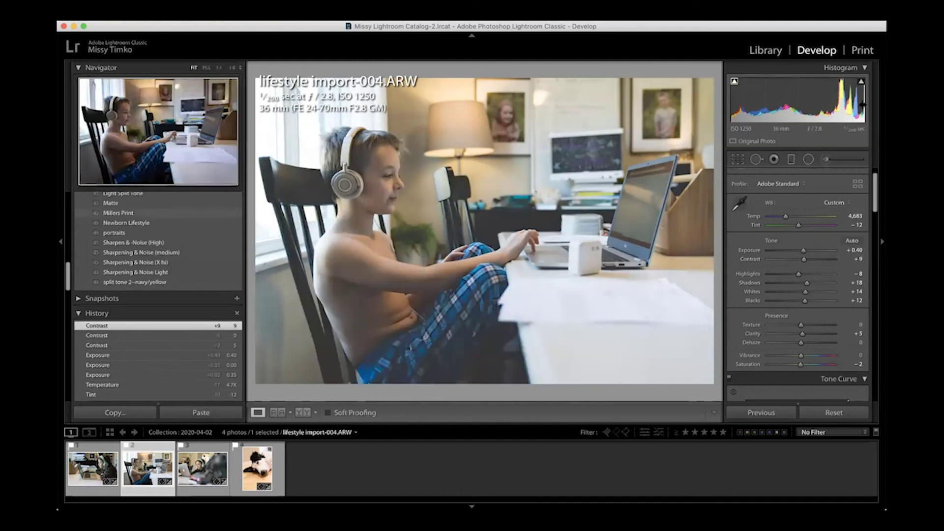
# Check the clipping warnings, and set highlights to -47, shadows to +28 and whites to +11.
pyautogui.moveTo(861, 83)
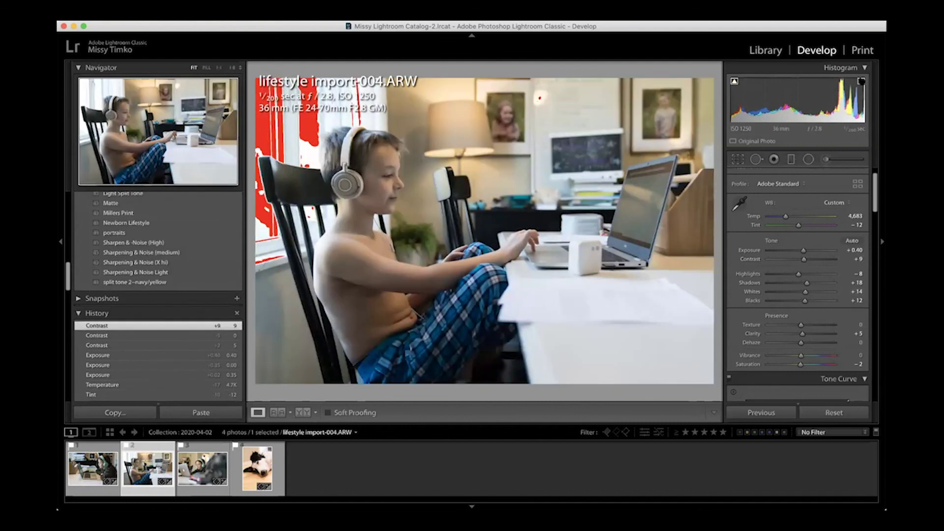
pyautogui.click(860, 80)
pyautogui.click(858, 82)
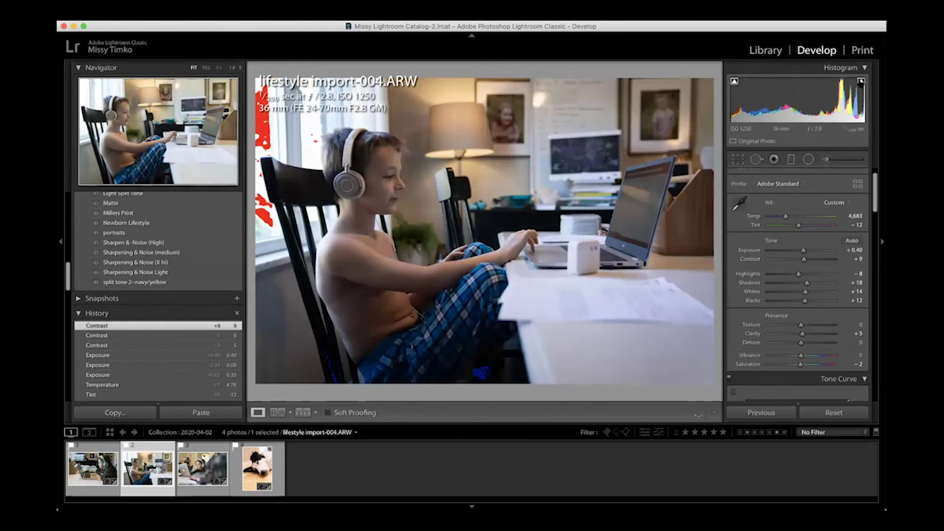
pyautogui.moveTo(798, 274); pyautogui.dragTo(786, 274)
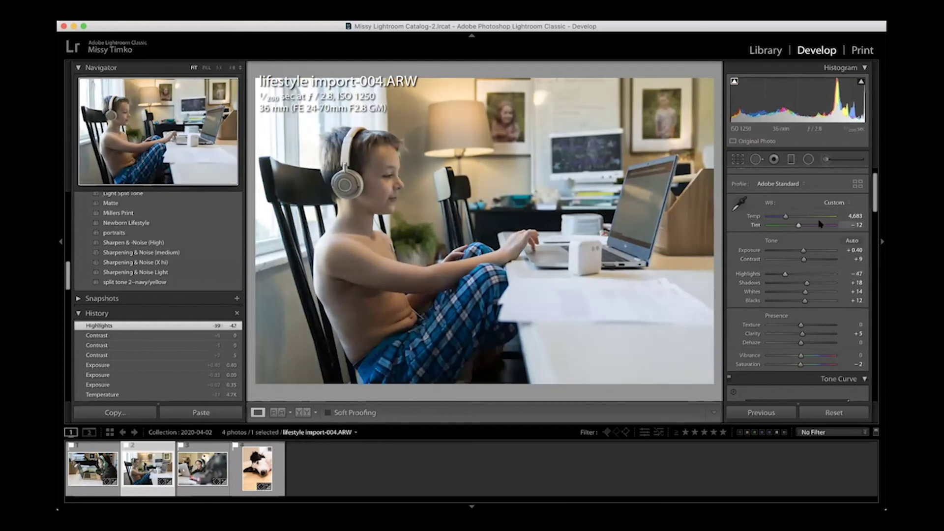
pyautogui.moveTo(807, 284); pyautogui.dragTo(805, 295)
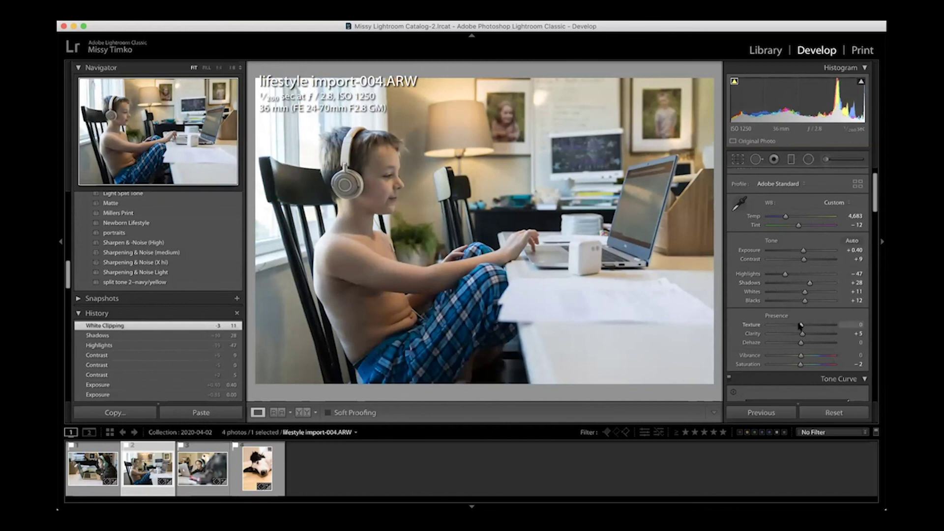
# Try out stronger texture on lifestyle import-004, reset texture to 0, and set clarity to +7.
pyautogui.scroll(-3, 799, 327)
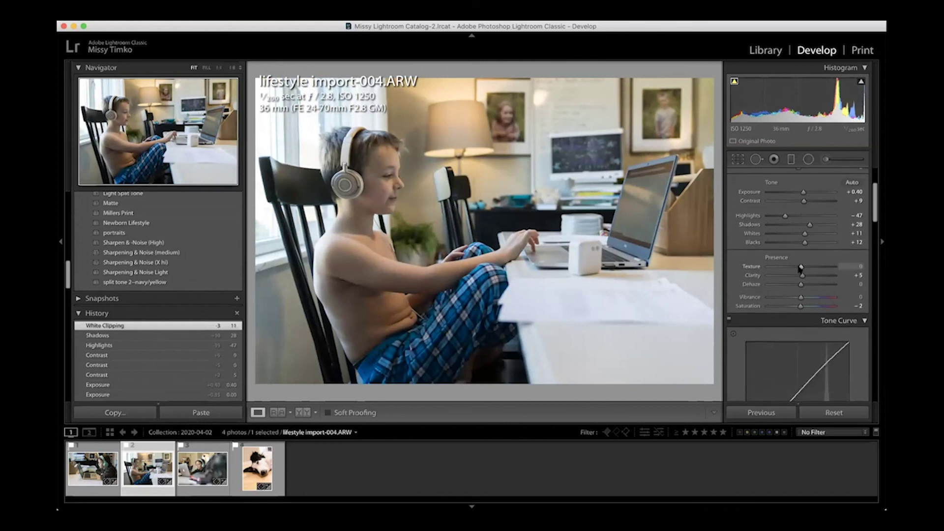
pyautogui.moveTo(810, 266)
pyautogui.mouseDown()
pyautogui.moveTo(791, 267)
pyautogui.moveTo(811, 266)
pyautogui.mouseUp()
pyautogui.doubleClick(808, 267)
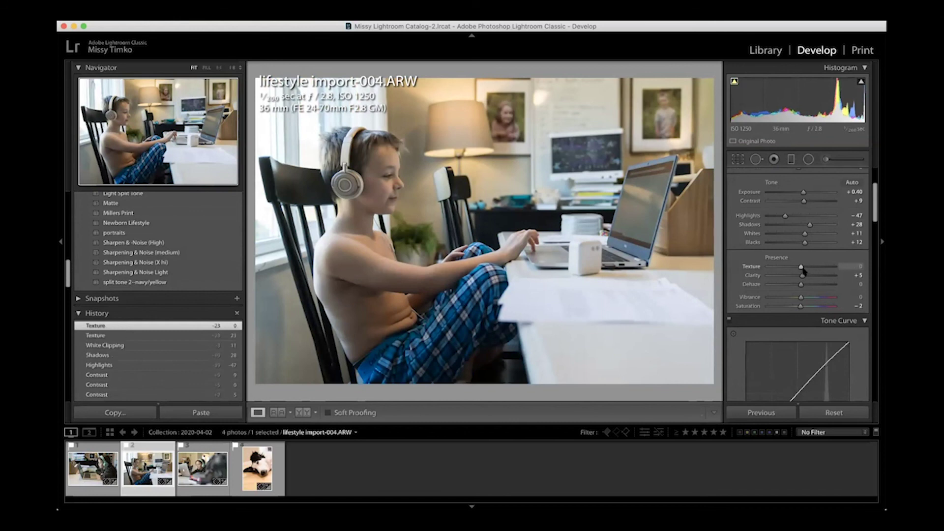
pyautogui.moveTo(800, 267)
pyautogui.mouseDown()
pyautogui.moveTo(756, 269)
pyautogui.moveTo(833, 266)
pyautogui.moveTo(802, 267)
pyautogui.moveTo(803, 276)
pyautogui.mouseUp()
pyautogui.doubleClick(801, 267)
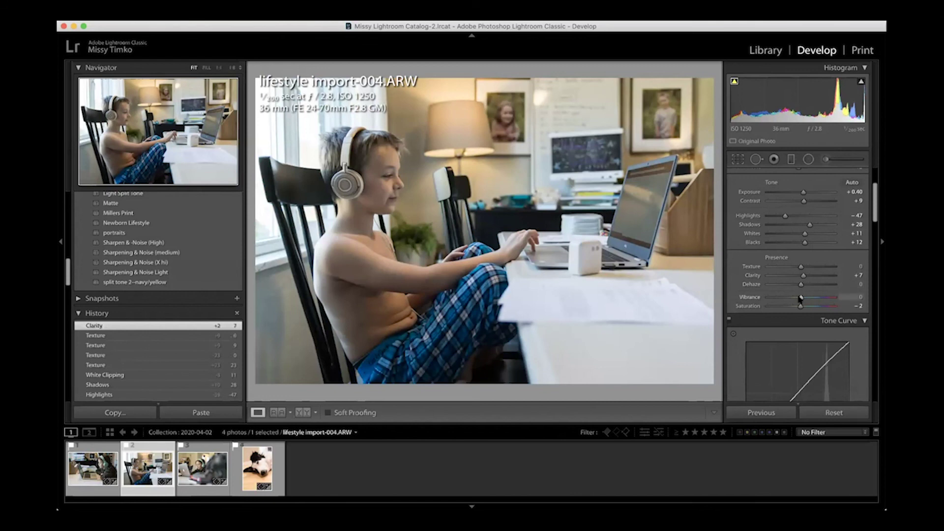
# Set the vibrance of lifestyle import-004 to +12 and its saturation to +4.
pyautogui.moveTo(802, 298); pyautogui.dragTo(812, 298)
pyautogui.moveTo(804, 298)
pyautogui.mouseDown()
pyautogui.moveTo(792, 312)
pyautogui.moveTo(803, 308)
pyautogui.mouseUp()
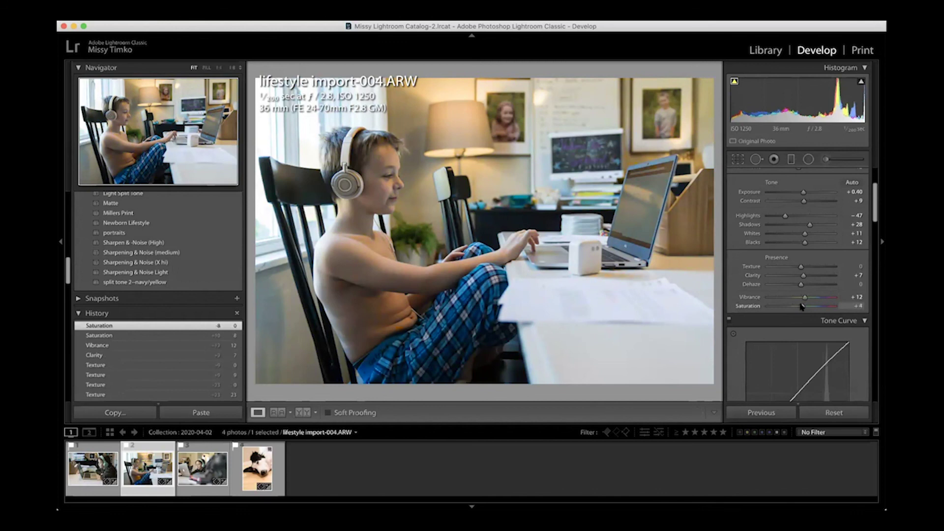
pyautogui.moveTo(803, 307); pyautogui.dragTo(802, 307)
# Try lowering the Lights region of the tone curve to -7, undo it, and raise the Darks region to +14.
pyautogui.scroll(-5, 816, 276)
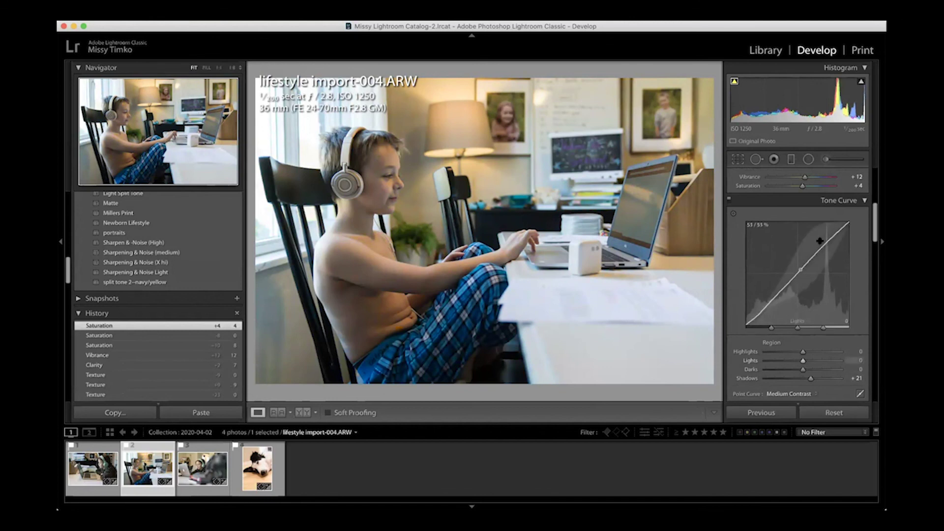
pyautogui.scroll(5, 795, 252)
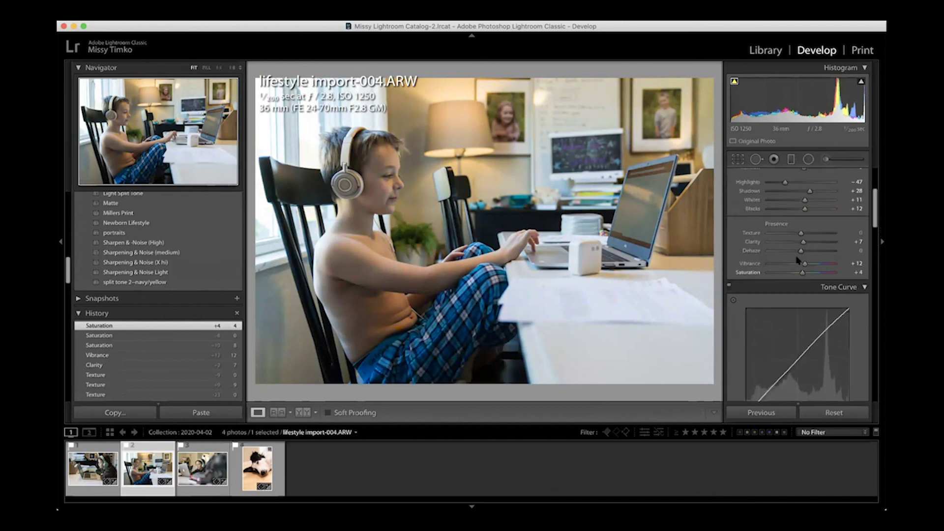
pyautogui.scroll(-5, 796, 217)
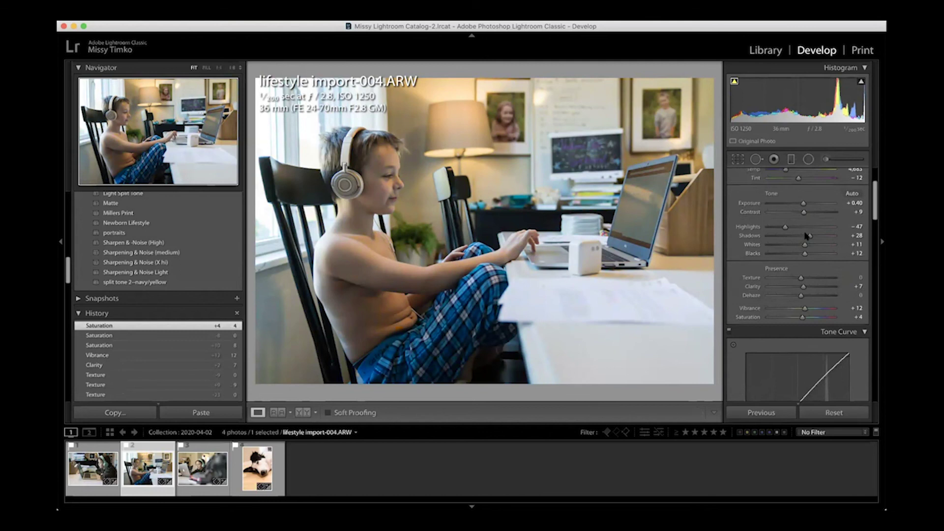
pyautogui.moveTo(818, 253); pyautogui.dragTo(819, 250)
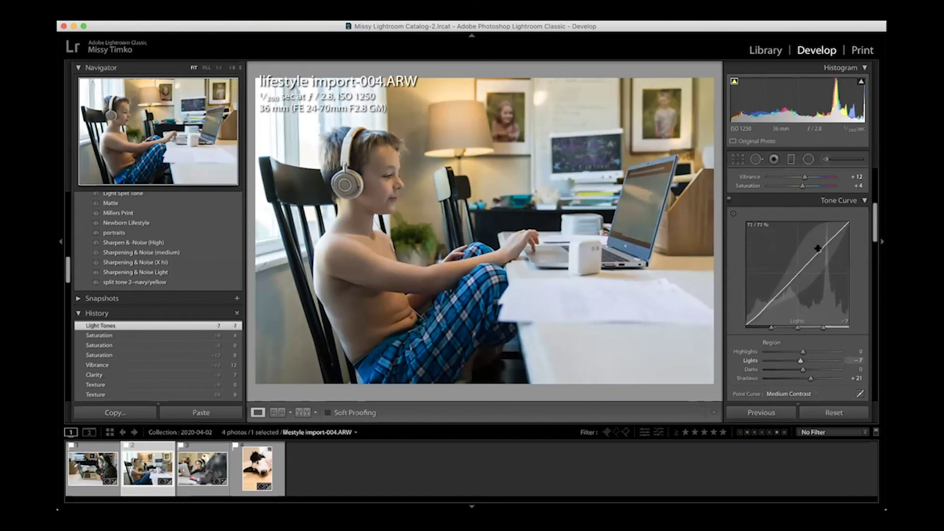
pyautogui.press('super+z')
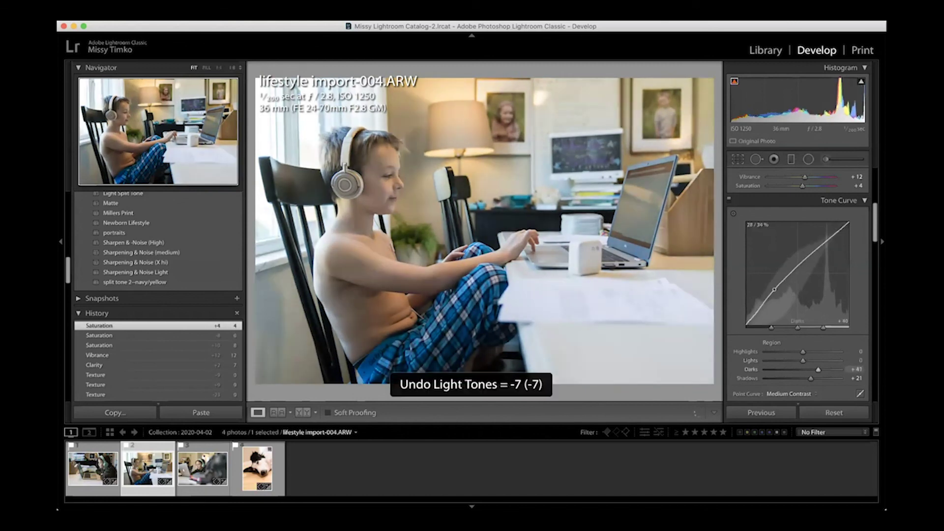
pyautogui.moveTo(774, 294); pyautogui.dragTo(793, 272)
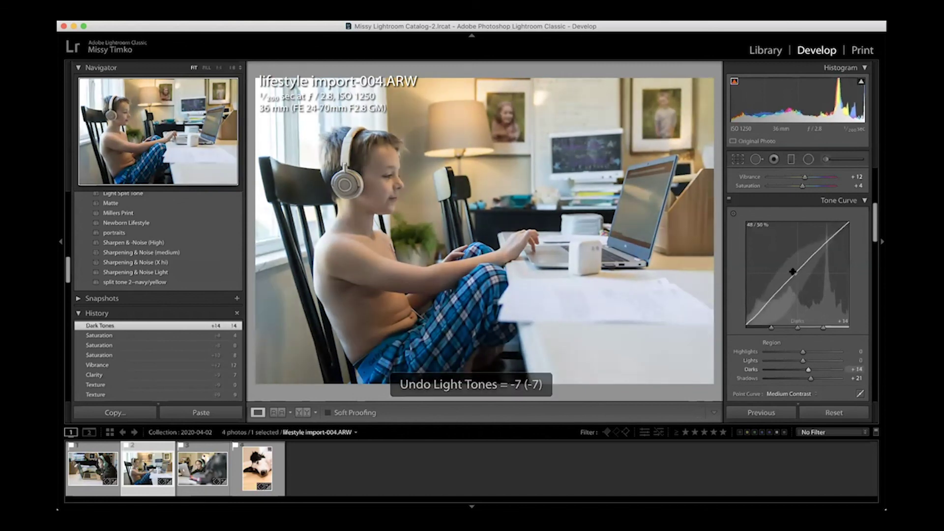
# Shift the red, orange and yellow hues of lifestyle import-004 in the HSL adjustments.
pyautogui.scroll(3, 792, 271)
pyautogui.scroll(-5, 799, 239)
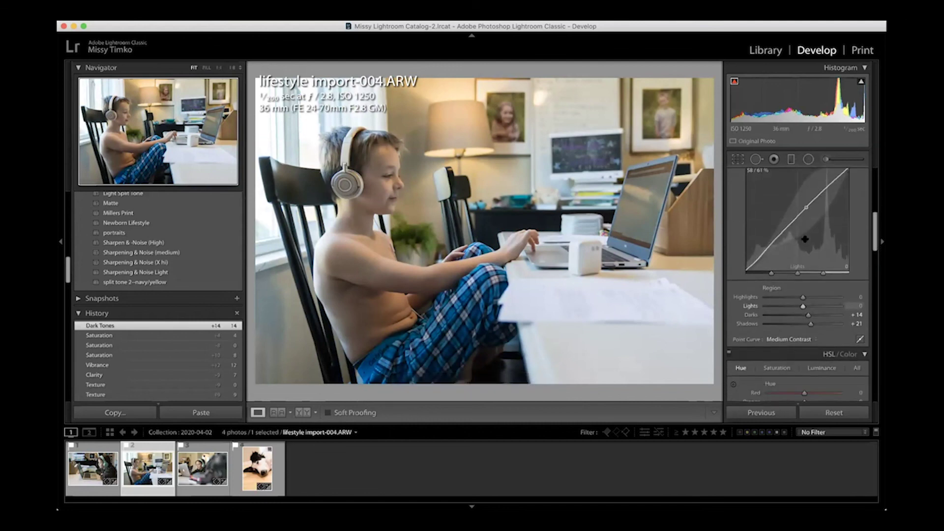
pyautogui.click(796, 337)
pyautogui.click(796, 335)
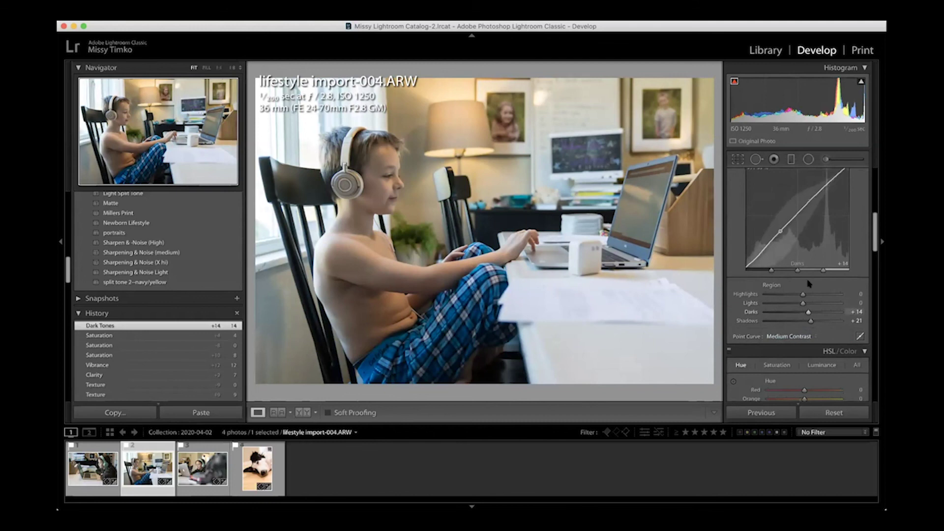
pyautogui.scroll(-3, 810, 297)
pyautogui.scroll(-3, 812, 313)
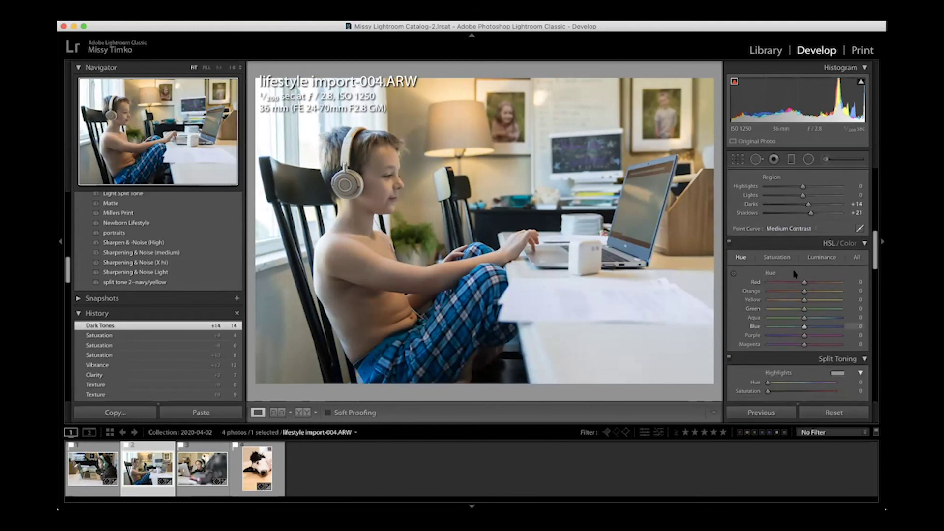
pyautogui.click(775, 258)
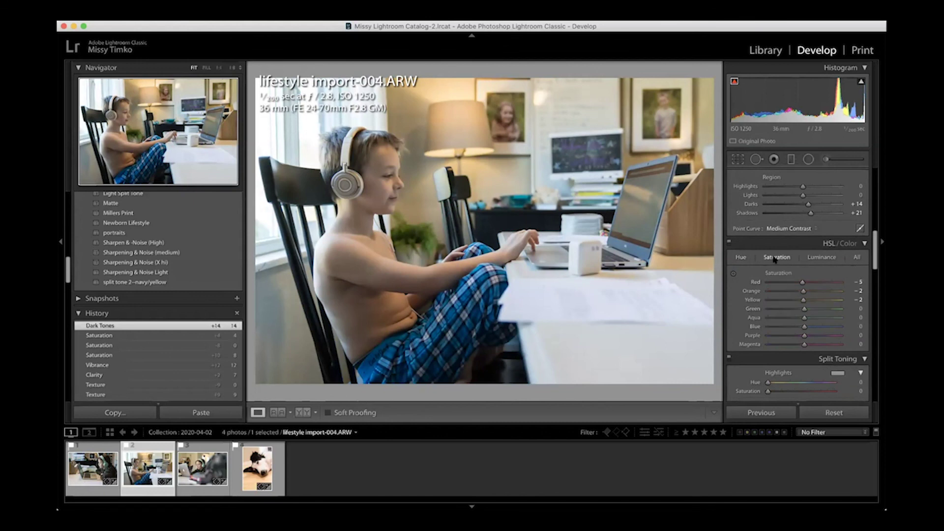
pyautogui.click(739, 257)
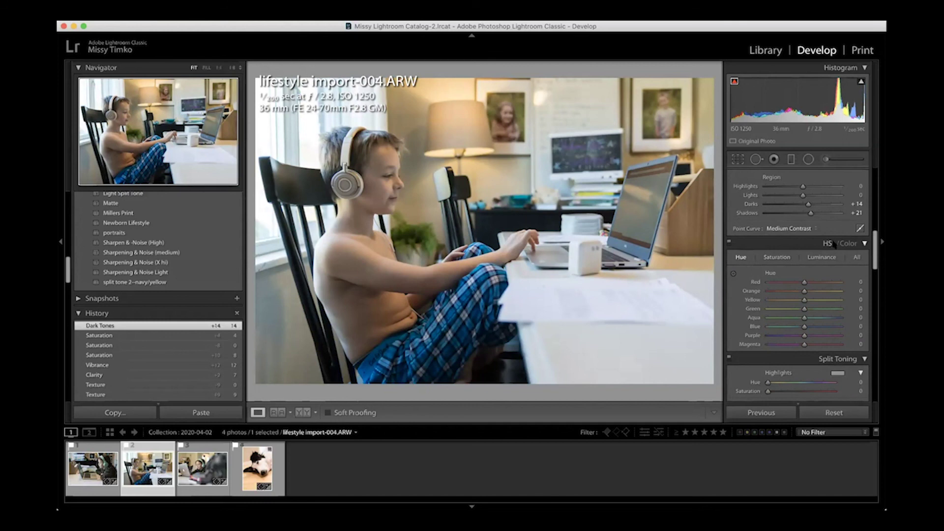
pyautogui.moveTo(795, 282); pyautogui.dragTo(804, 303)
# Try yellow saturation at -100 and -45, reset the orange saturation to 0, and settle yellow saturation at -30.
pyautogui.click(775, 257)
pyautogui.moveTo(803, 300); pyautogui.dragTo(760, 303)
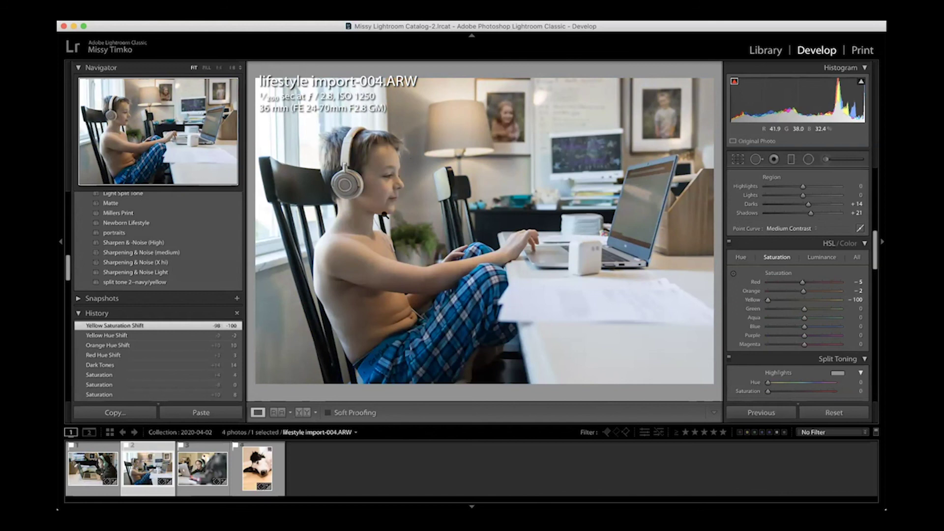
pyautogui.moveTo(767, 300); pyautogui.dragTo(787, 305)
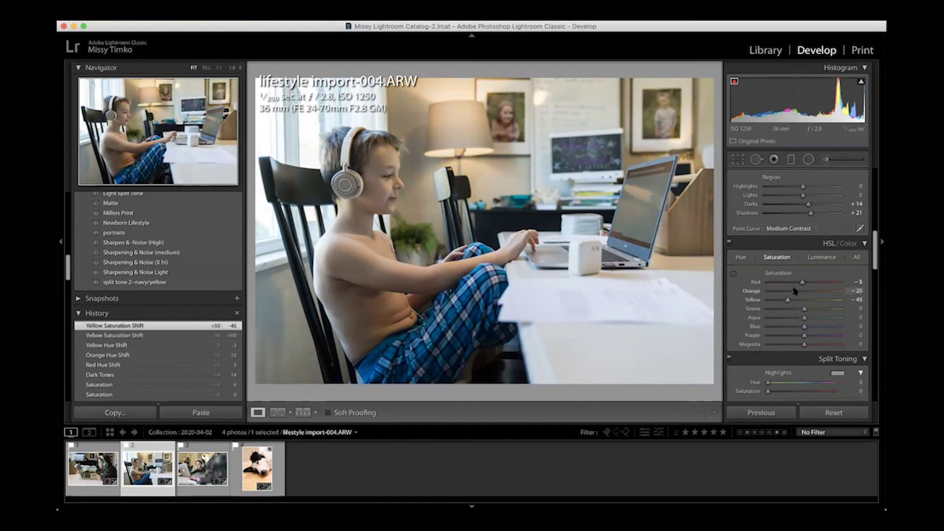
pyautogui.moveTo(799, 290); pyautogui.dragTo(799, 291)
pyautogui.doubleClick(799, 291)
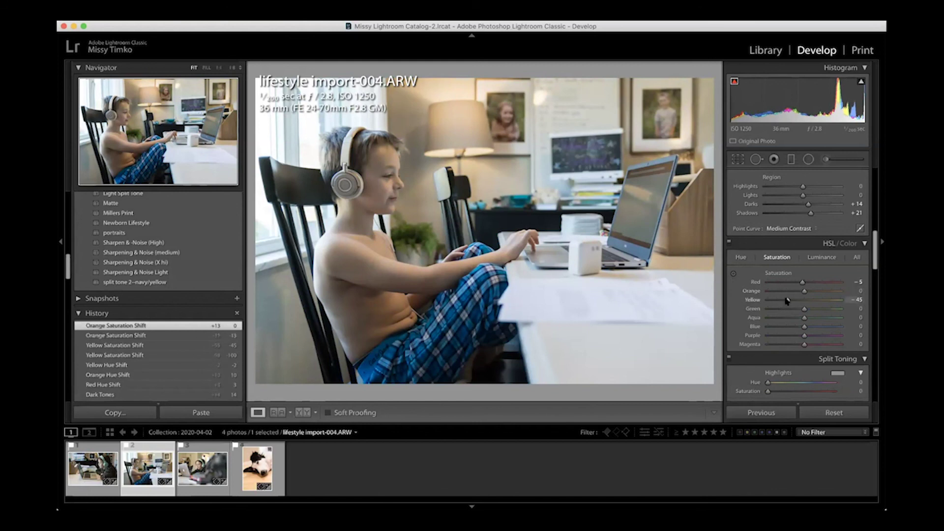
pyautogui.moveTo(790, 298); pyautogui.dragTo(793, 301)
# Raise the aqua luminance to +3, and try a higher blue luminance before resetting it to 0.
pyautogui.scroll(-3, 795, 304)
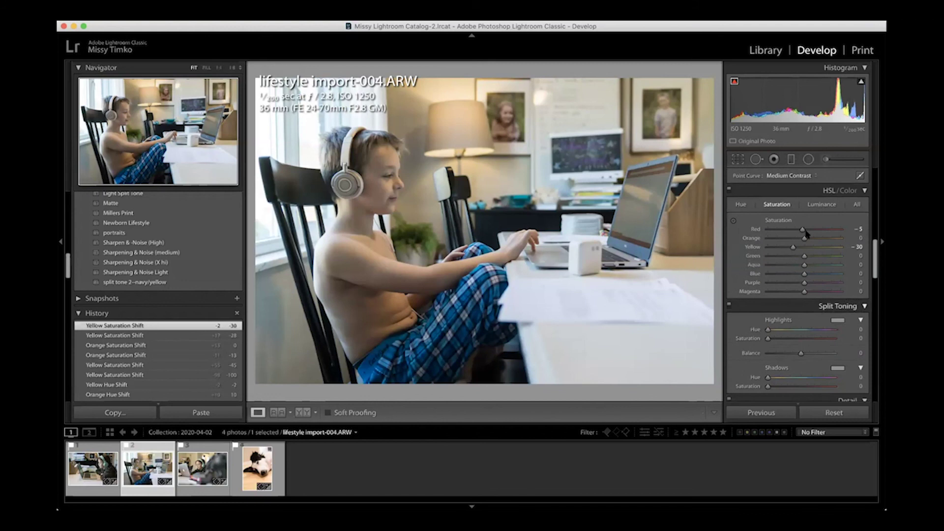
pyautogui.click(819, 204)
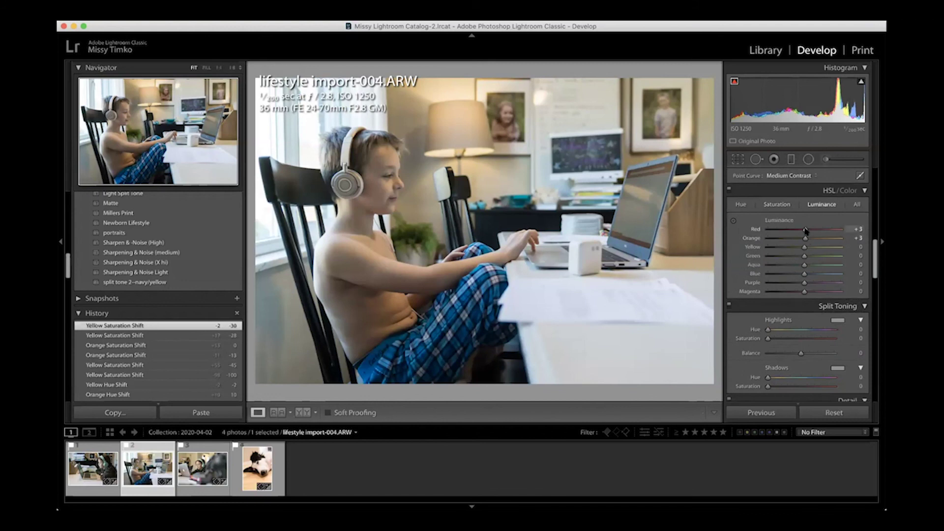
pyautogui.moveTo(823, 265); pyautogui.dragTo(806, 274)
pyautogui.doubleClick(807, 274)
# Show the Detail settings, switch to lifestyle import-021, and examine the dog's eye at 1:1.
pyautogui.scroll(-3, 807, 275)
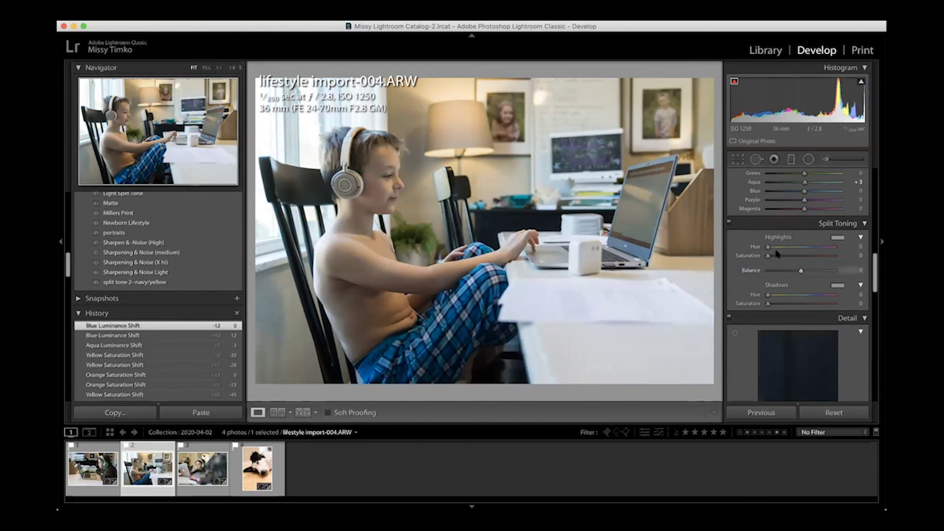
pyautogui.scroll(-1, 802, 249)
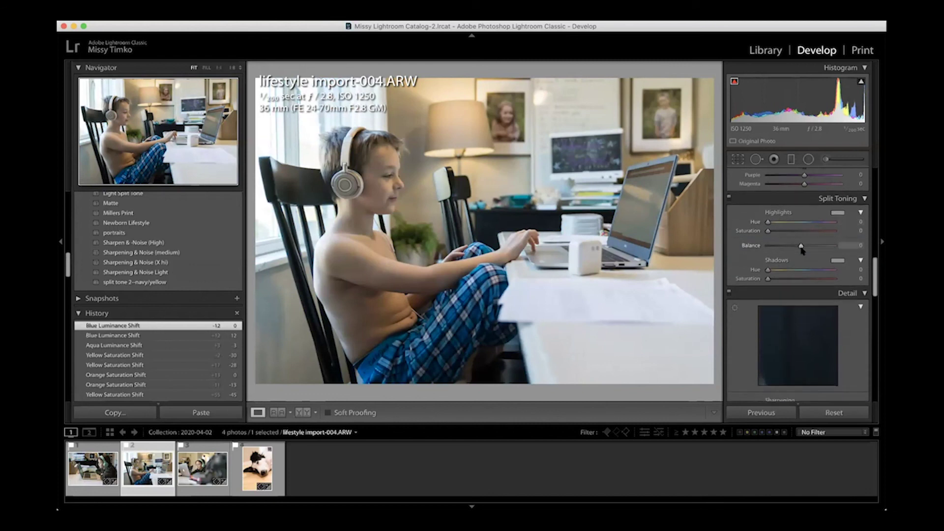
pyautogui.scroll(-5, 797, 248)
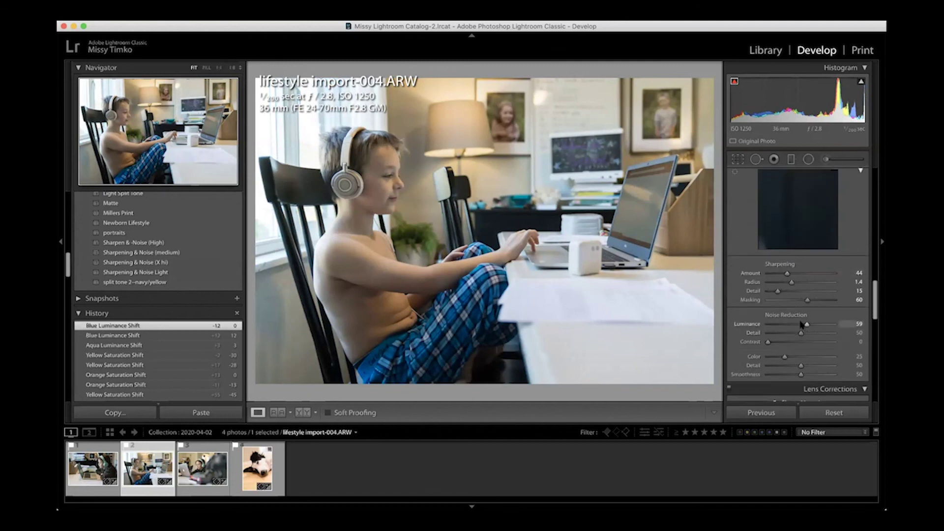
pyautogui.press('Right')
pyautogui.press('Right')
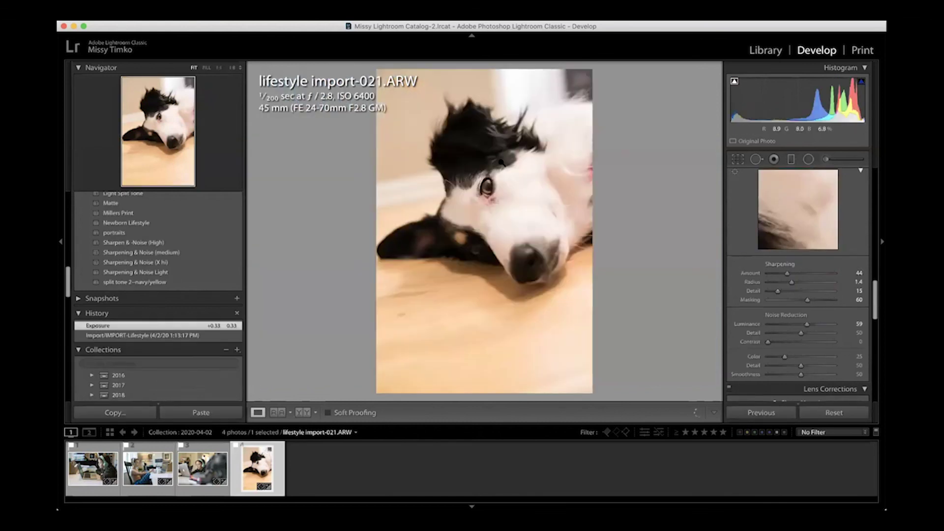
pyautogui.click(501, 161)
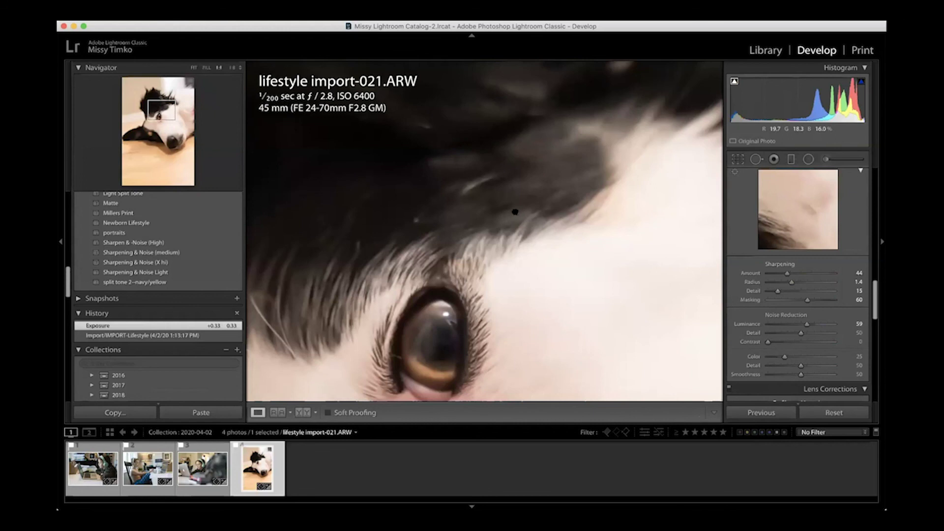
pyautogui.moveTo(515, 212); pyautogui.dragTo(535, 126)
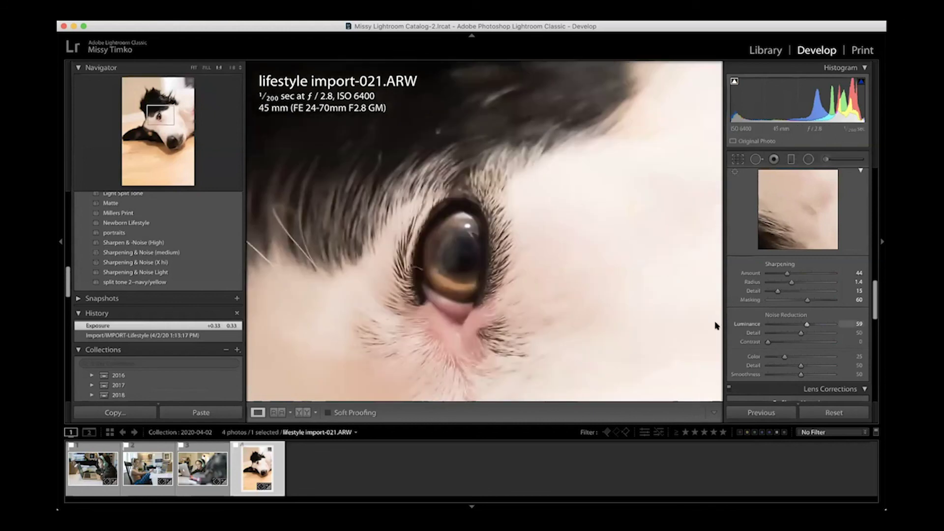
# Try luminance noise reduction at 0 on lifestyle import-021 and inspect the grain around the dog's eye and nose.
pyautogui.write('0')
pyautogui.press('Return')
pyautogui.moveTo(501, 153); pyautogui.dragTo(550, 235)
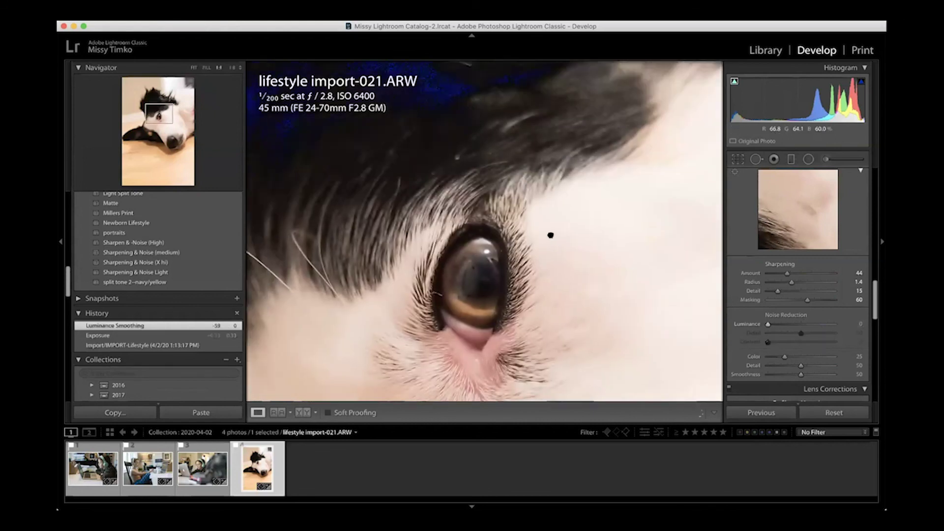
pyautogui.moveTo(565, 128); pyautogui.dragTo(462, 257)
pyautogui.moveTo(649, 152); pyautogui.dragTo(392, 116)
pyautogui.moveTo(463, 275); pyautogui.dragTo(464, 148)
pyautogui.moveTo(463, 344); pyautogui.dragTo(609, 112)
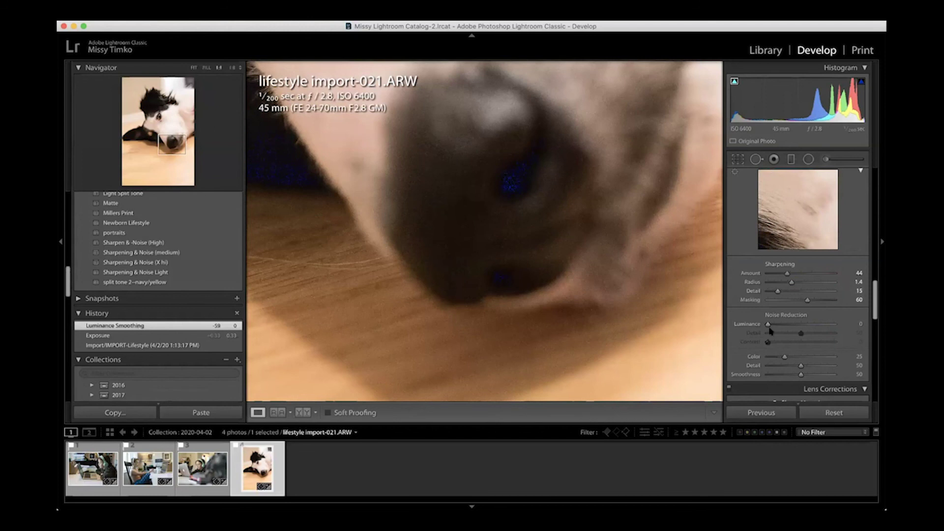
# Try luminance noise reduction at 60 and 49 on the dog photo, and settle on 52.
pyautogui.moveTo(771, 323); pyautogui.dragTo(807, 324)
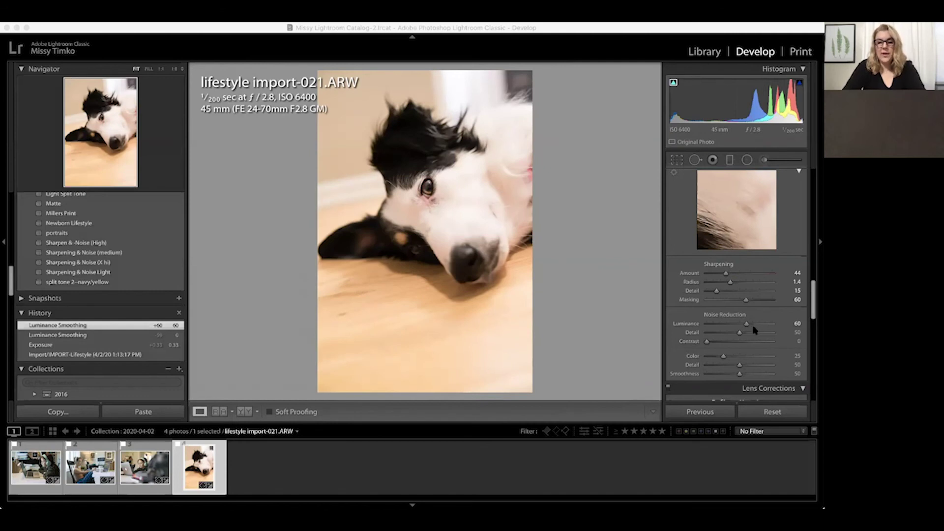
pyautogui.moveTo(745, 324); pyautogui.dragTo(738, 324)
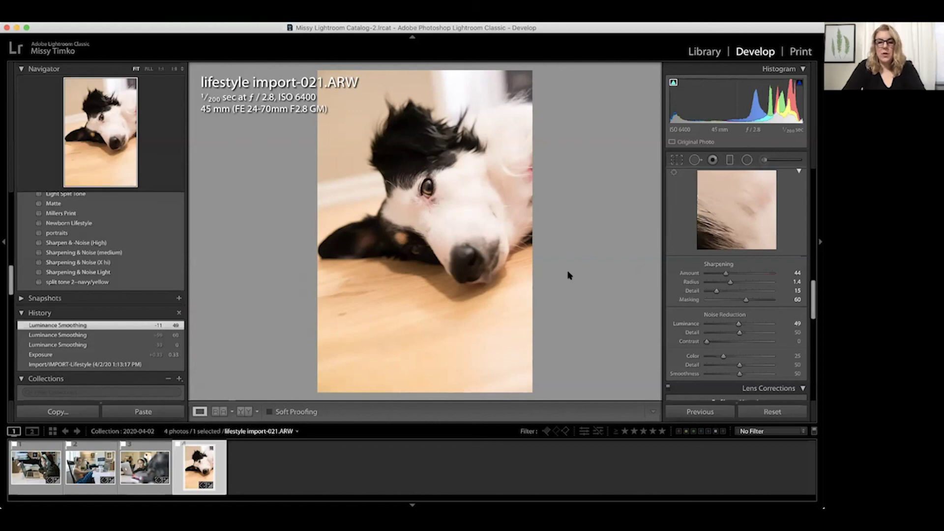
pyautogui.click(458, 251)
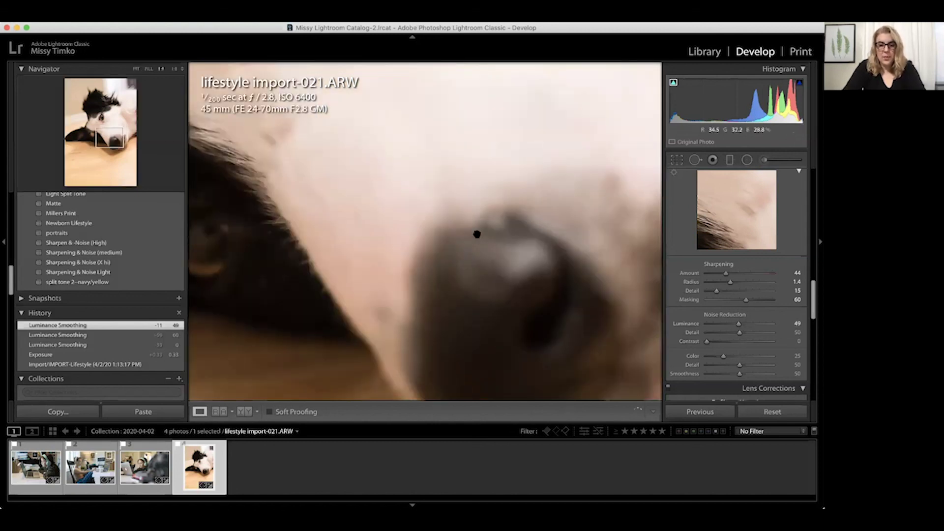
pyautogui.moveTo(738, 324)
pyautogui.mouseDown()
pyautogui.moveTo(669, 328)
pyautogui.moveTo(740, 325)
pyautogui.mouseUp()
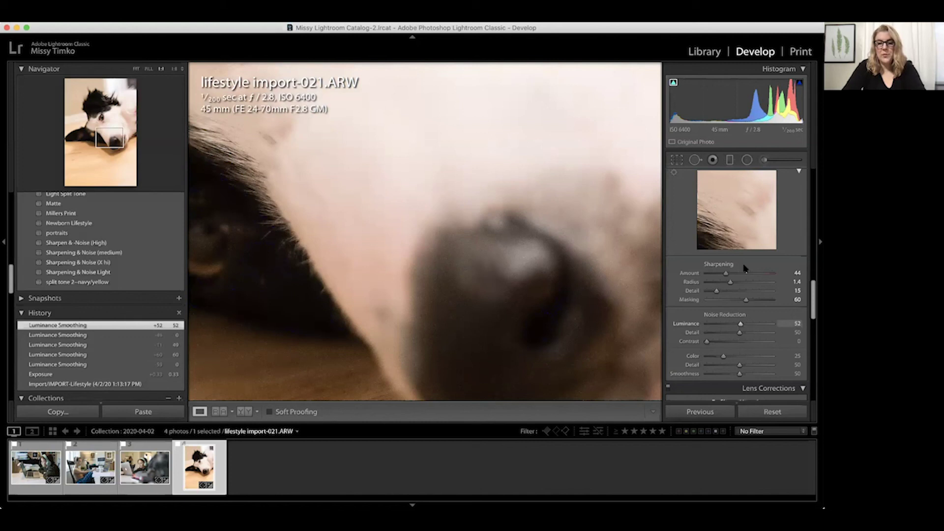
# Compare the dog's eye with the sharpening amount at 0, and set the amount to 74.
pyautogui.moveTo(631, 270); pyautogui.dragTo(521, 333)
pyautogui.moveTo(726, 273); pyautogui.dragTo(672, 276)
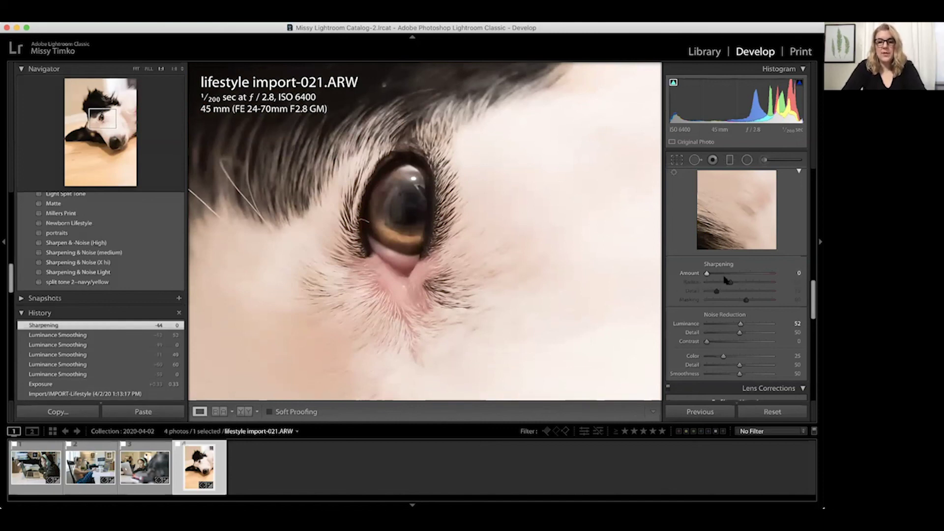
pyautogui.moveTo(707, 273); pyautogui.dragTo(741, 278)
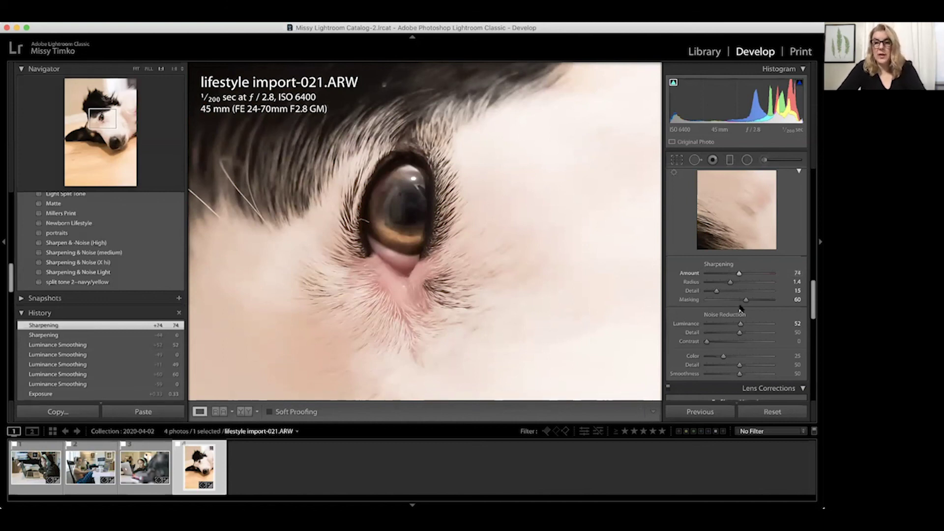
# Compare the whole dog photo with lens profile corrections disabled and enabled, leaving them enabled.
pyautogui.scroll(-4, 742, 303)
pyautogui.scroll(-2, 741, 303)
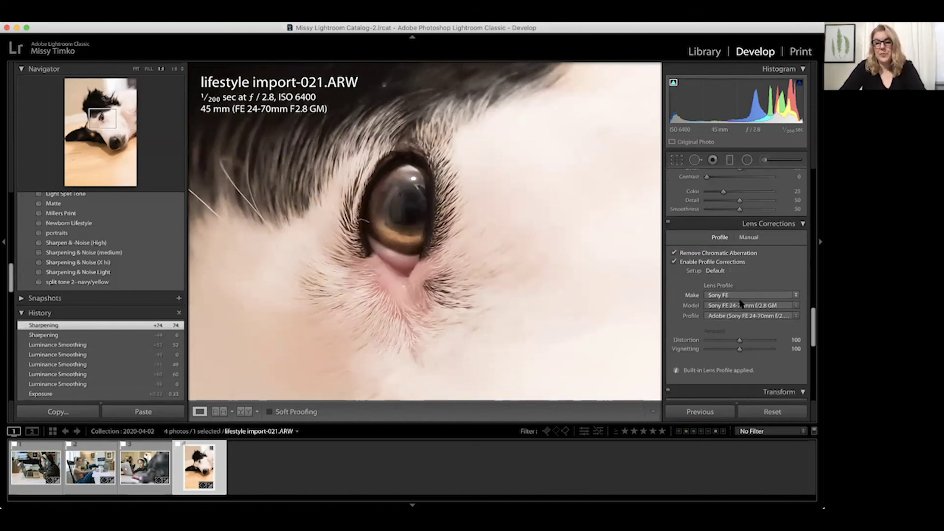
pyautogui.scroll(-1, 757, 224)
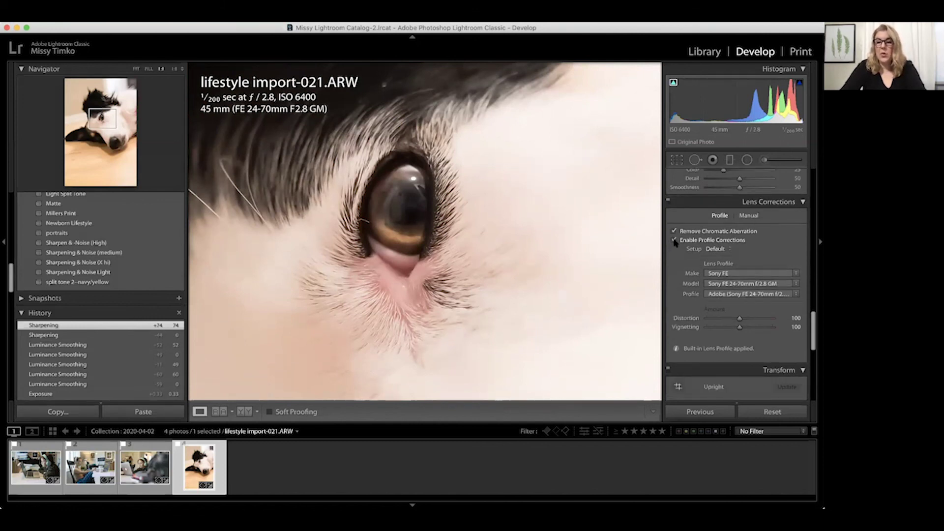
pyautogui.click(469, 203)
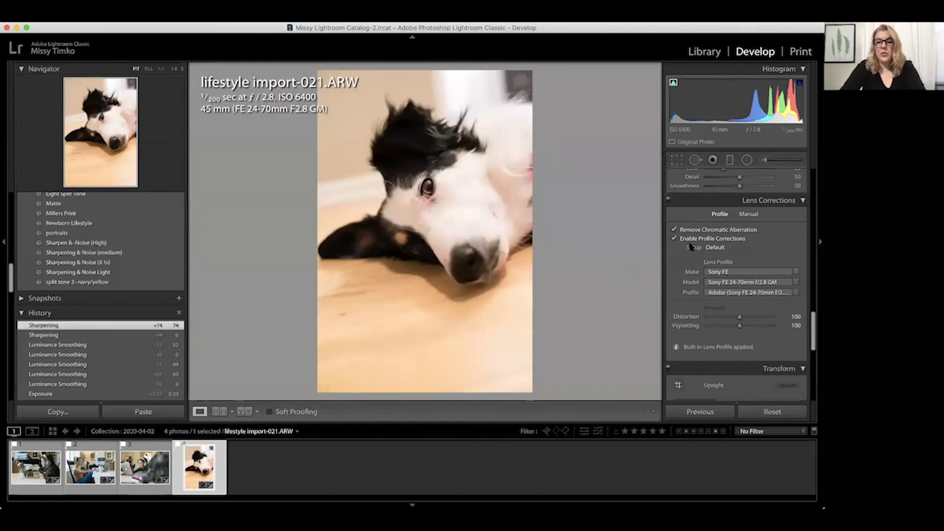
pyautogui.click(674, 240)
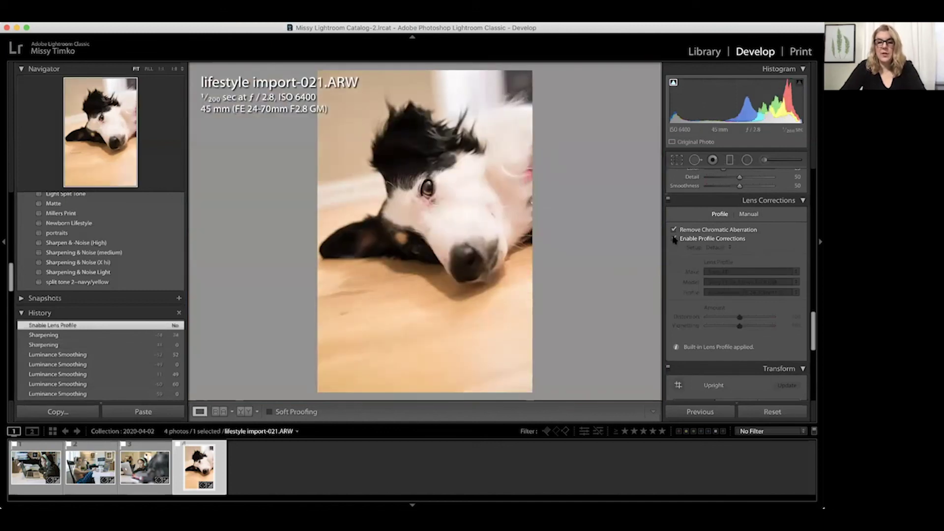
pyautogui.click(673, 239)
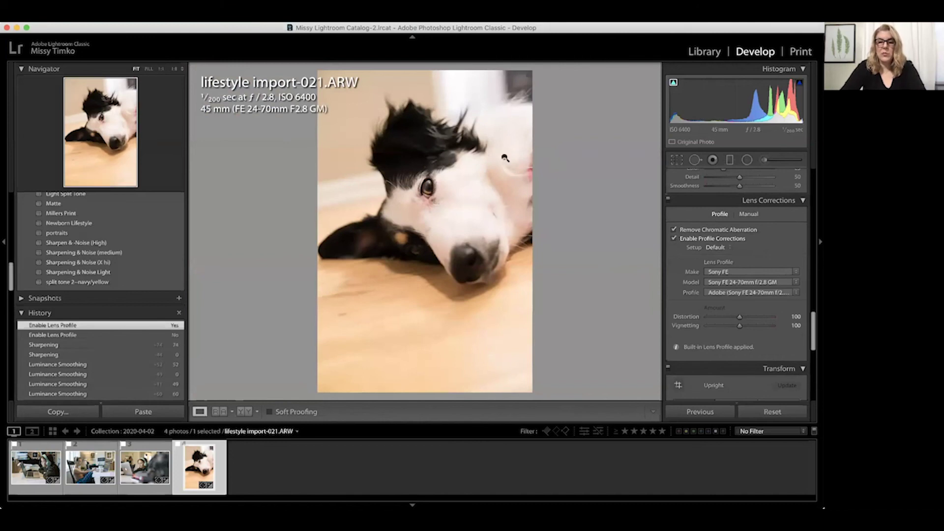
pyautogui.click(674, 239)
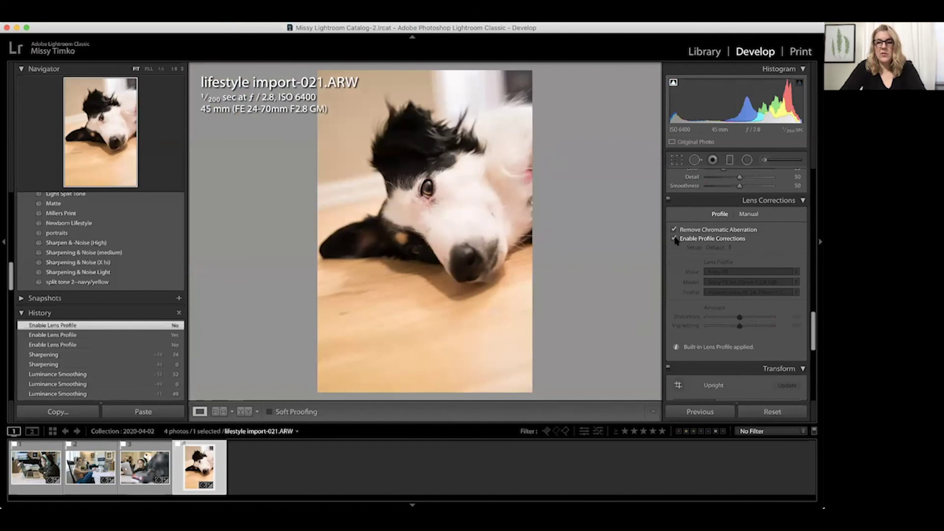
pyautogui.click(674, 239)
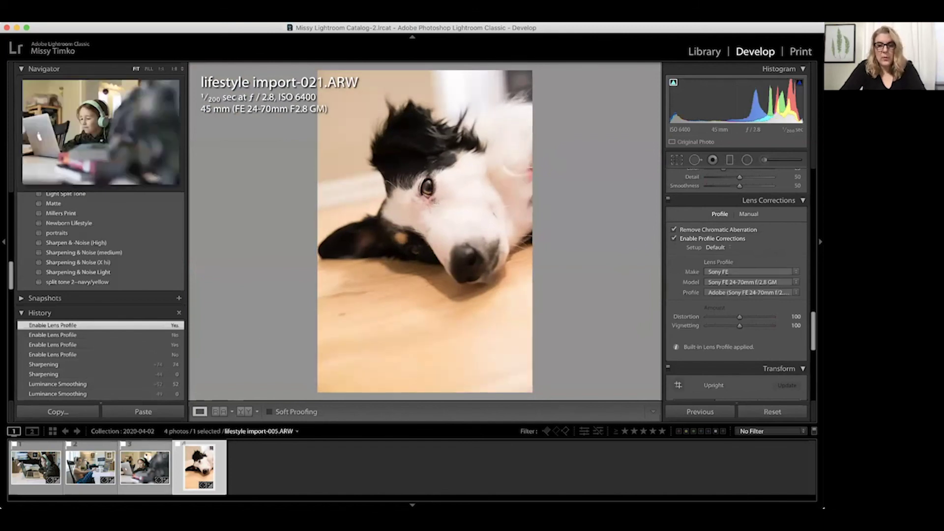
# Return to lifestyle import-004 and compare it with lens profile corrections off and on, leaving them on.
pyautogui.click(146, 457)
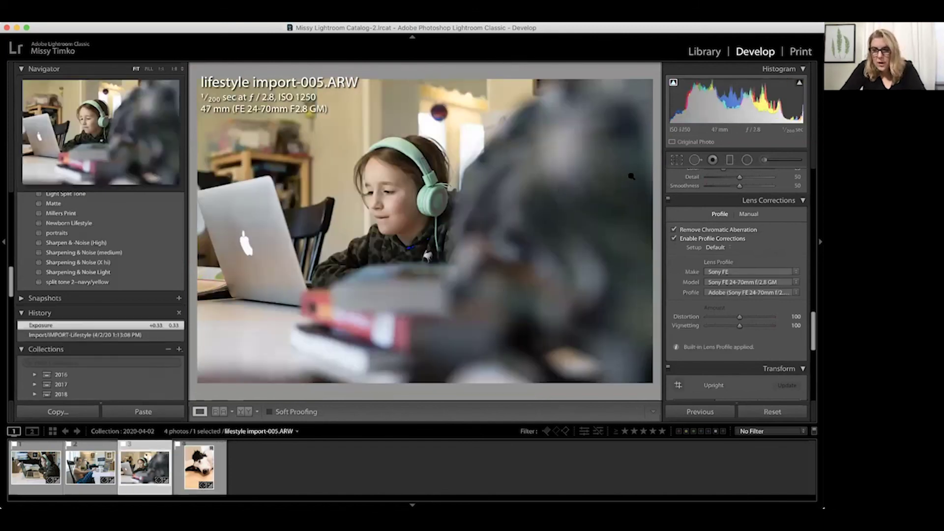
pyautogui.click(93, 467)
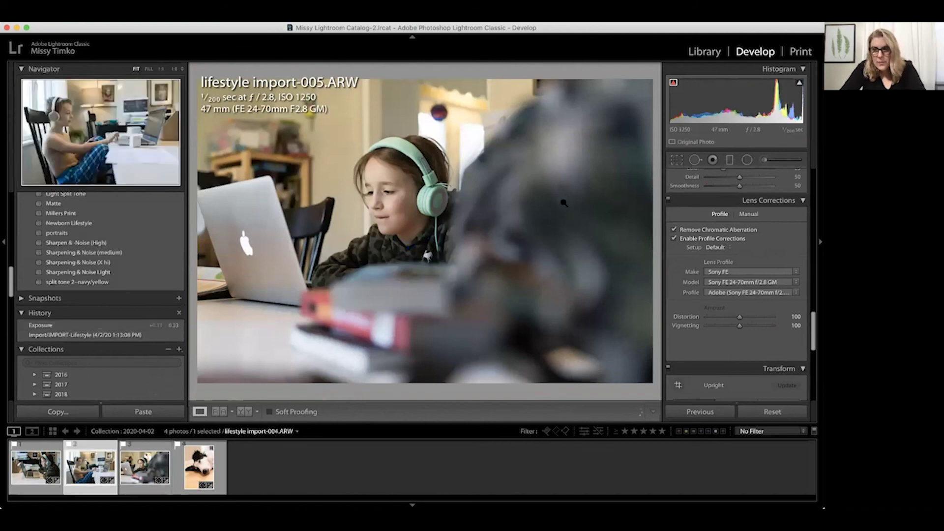
pyautogui.click(674, 239)
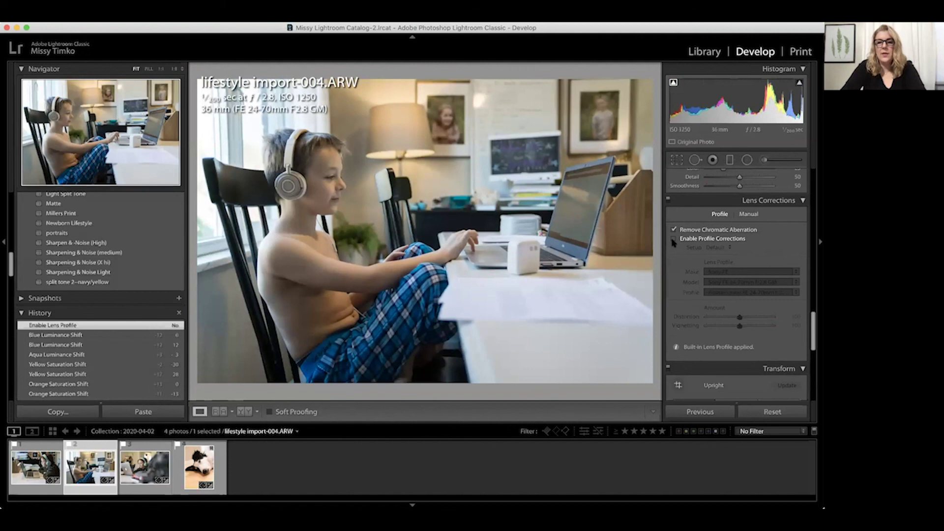
pyautogui.click(674, 239)
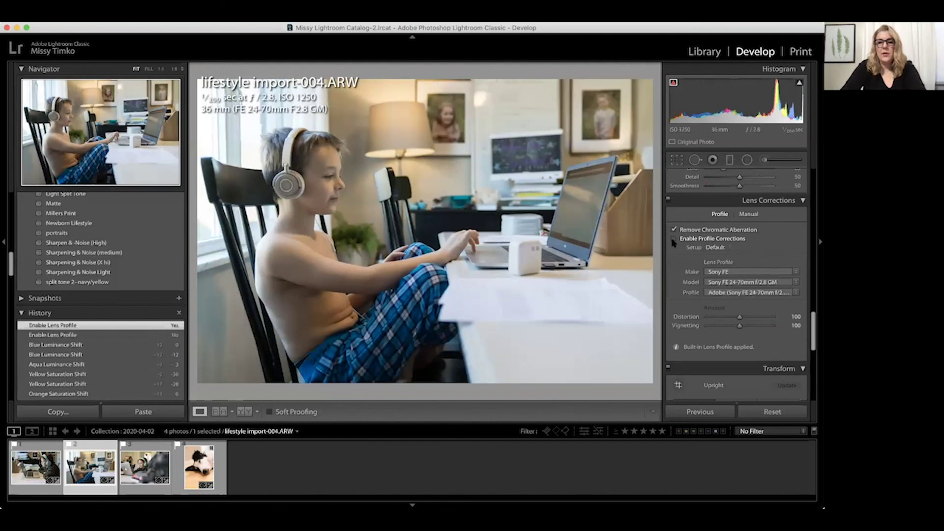
# Compare lens profile corrections off and on once more, leave them on, and set the post-crop vignetting amount to -20.
pyautogui.click(673, 239)
pyautogui.click(673, 239)
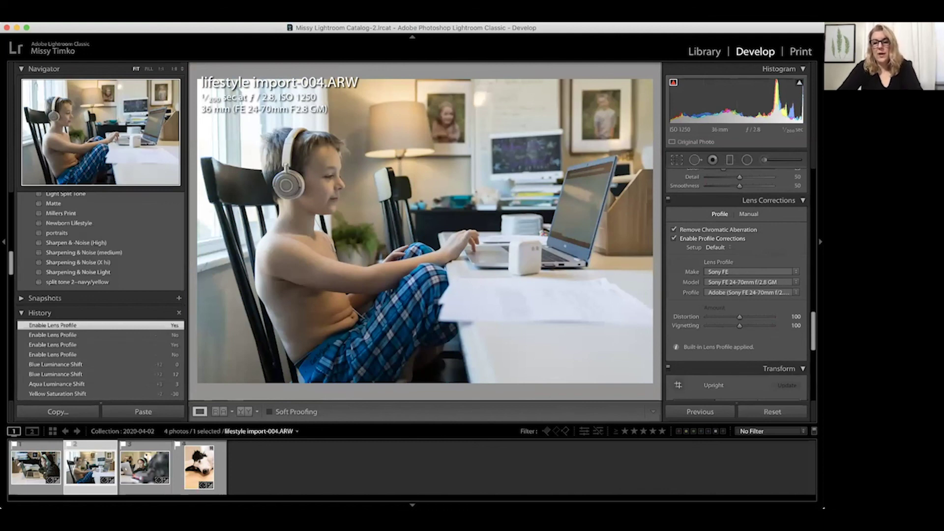
pyautogui.scroll(-5, 775, 285)
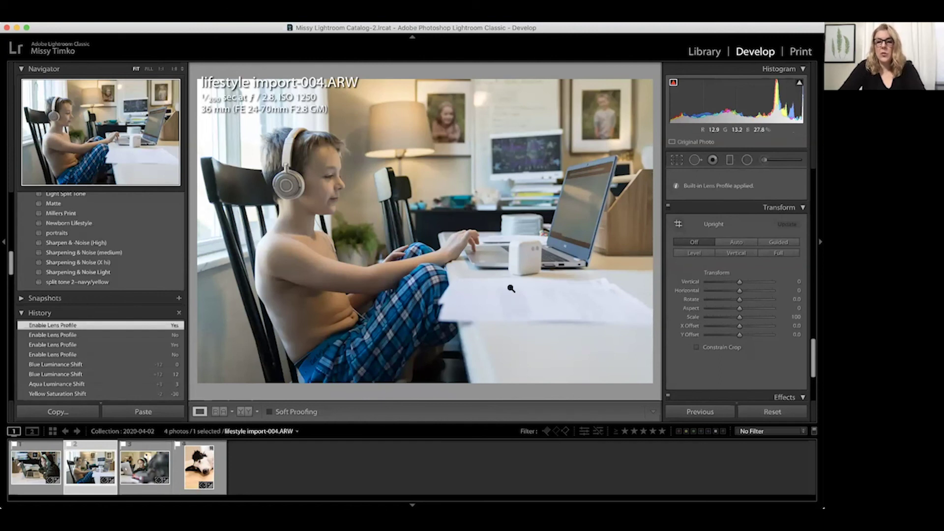
pyautogui.scroll(-5, 725, 274)
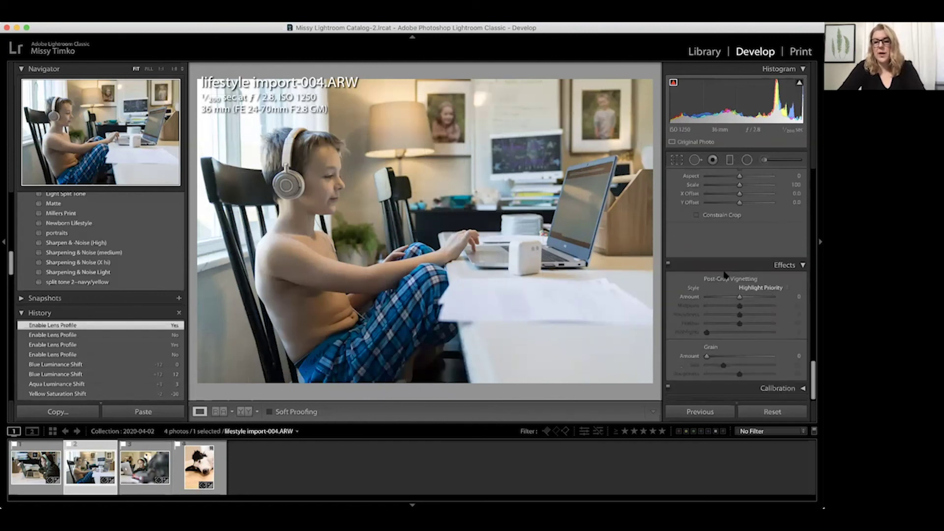
pyautogui.scroll(1, 731, 285)
pyautogui.moveTo(741, 301); pyautogui.dragTo(737, 301)
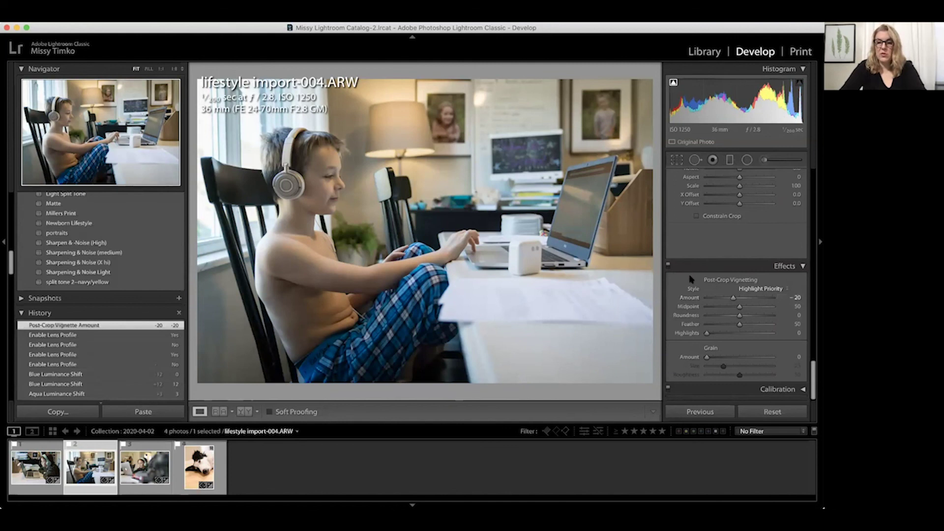
# Go to lifestyle import-002 and set Exposure to +0.45, Shadows to +37 and Blacks to +20, and reset Highlights to 0.
pyautogui.press('Left')
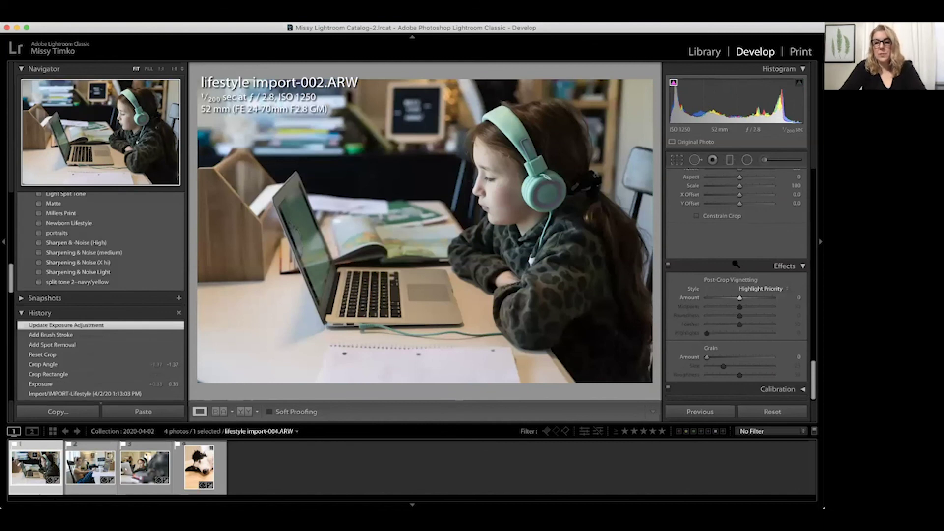
pyautogui.scroll(10, 746, 193)
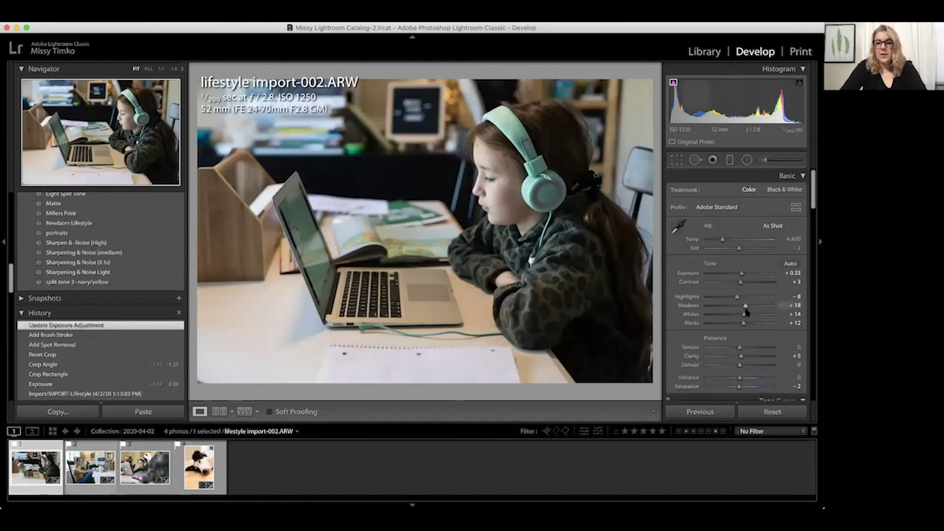
pyautogui.scroll(3, 747, 308)
pyautogui.scroll(3, 746, 321)
pyautogui.scroll(3, 743, 273)
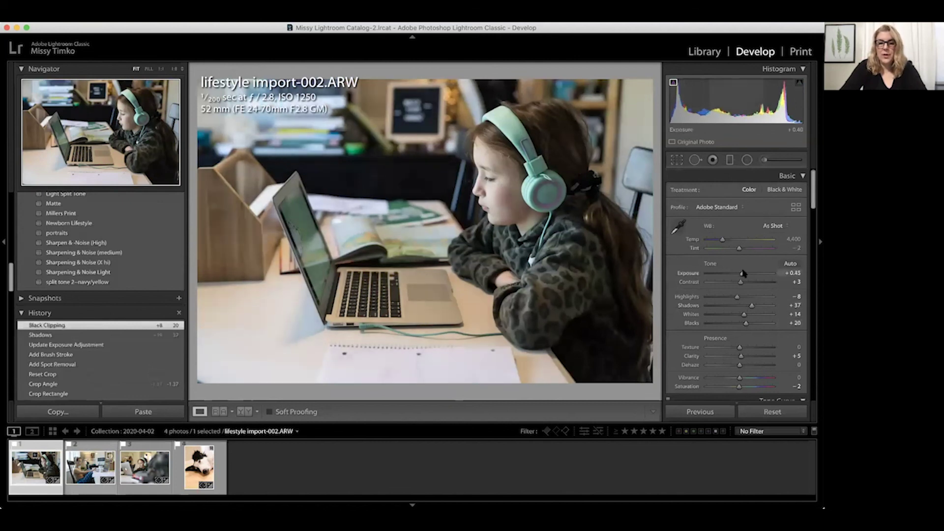
pyautogui.moveTo(737, 301); pyautogui.dragTo(727, 297)
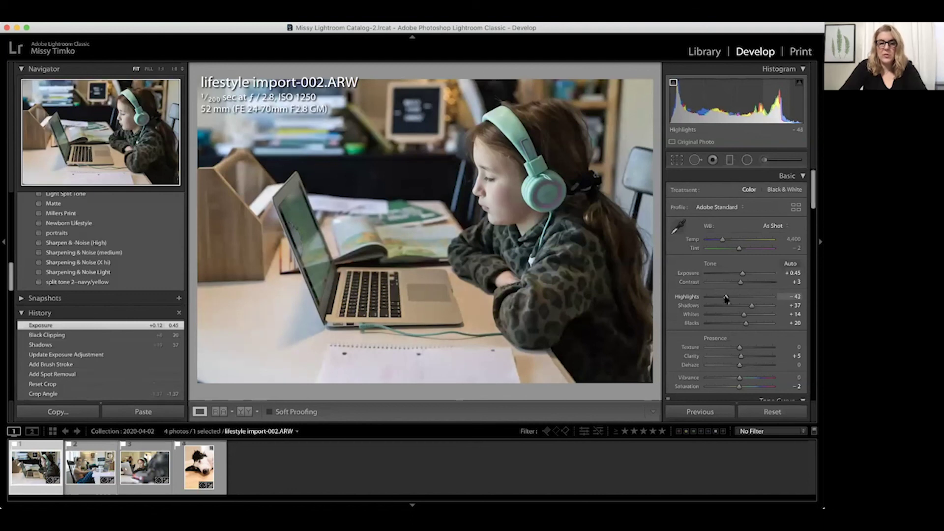
pyautogui.doubleClick(727, 297)
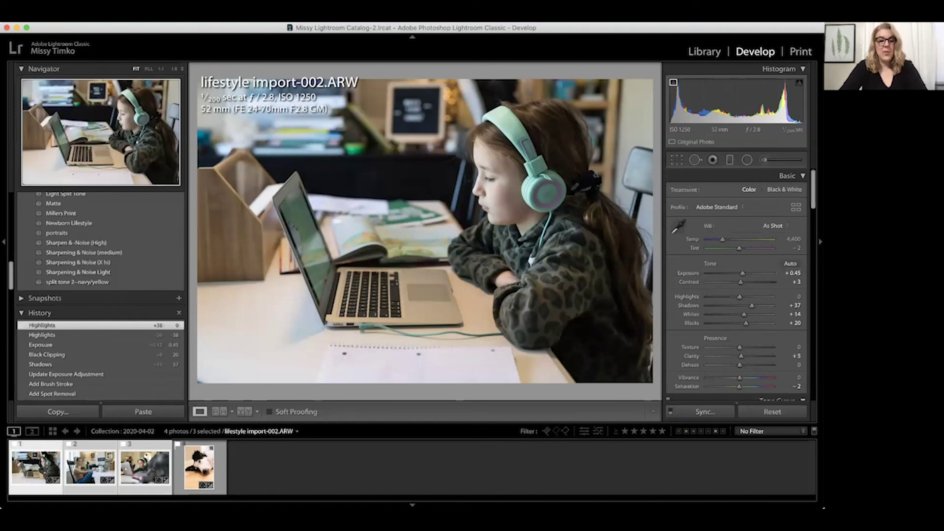
# Synchronize the develop settings of lifestyle import-002 to the other two selected photos.
pyautogui.click(704, 411)
pyautogui.moveTo(476, 101); pyautogui.dragTo(473, 66)
pyautogui.click(596, 294)
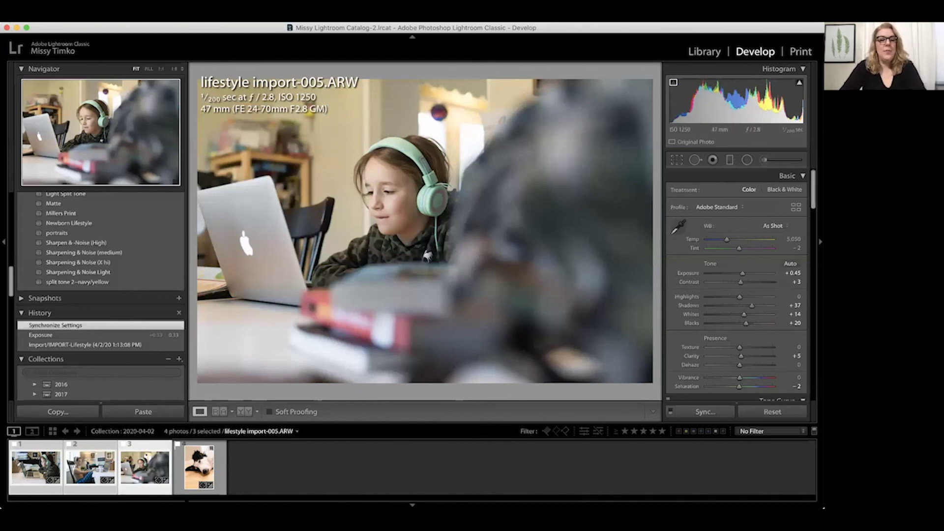
# Set a custom white balance on the dog photo from its white fur, raise the temperature to 2,473, and undo the tint change.
pyautogui.click(194, 483)
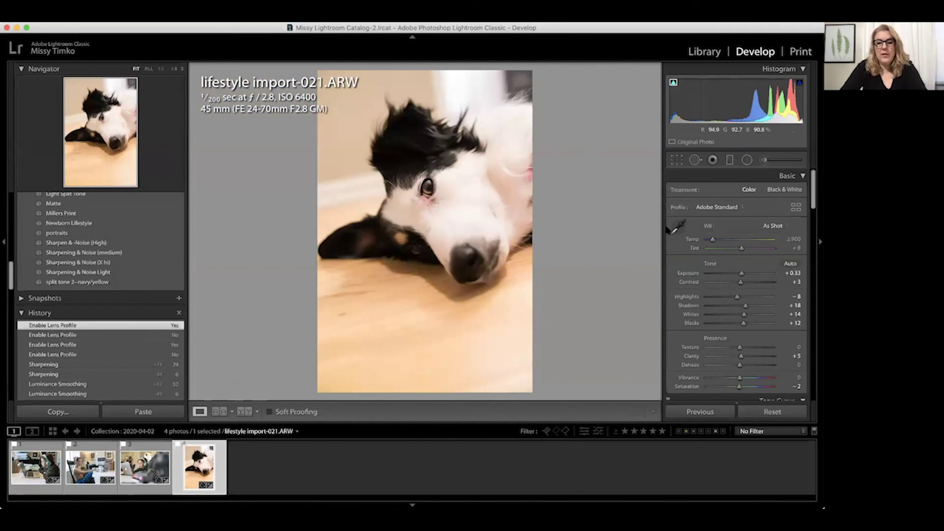
pyautogui.click(682, 226)
pyautogui.click(463, 199)
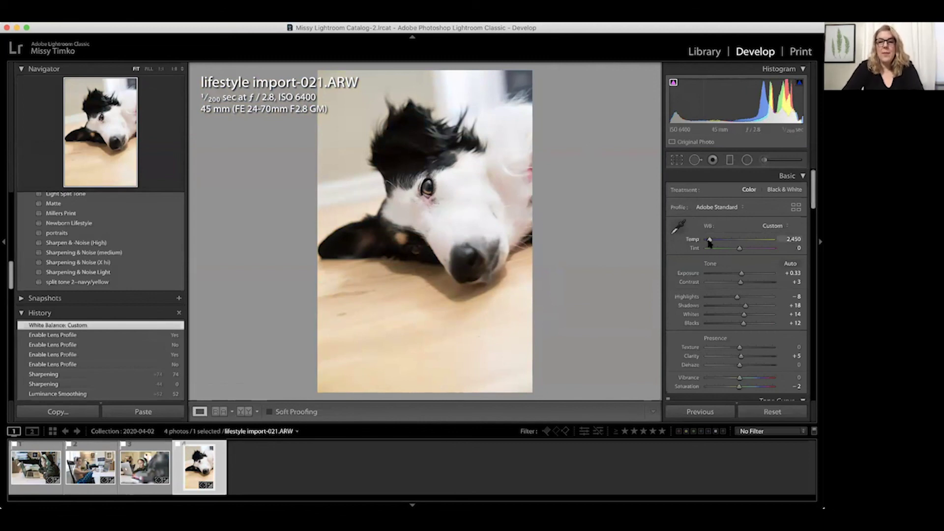
pyautogui.moveTo(708, 240); pyautogui.dragTo(742, 252)
pyautogui.press('super+z')
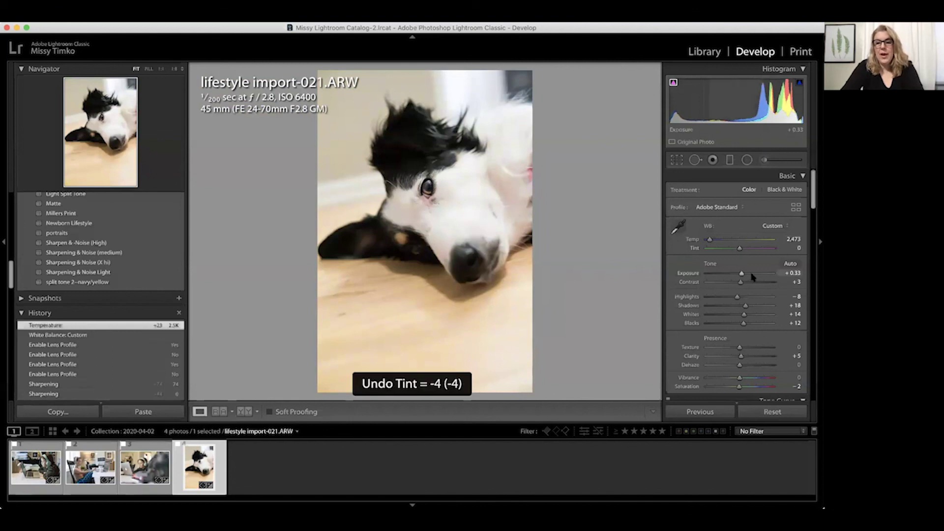
# Compare the edited dog photo with its original by resetting all develop settings and undoing the reset, twice.
pyautogui.scroll(-3, 750, 251)
pyautogui.scroll(-15, 749, 251)
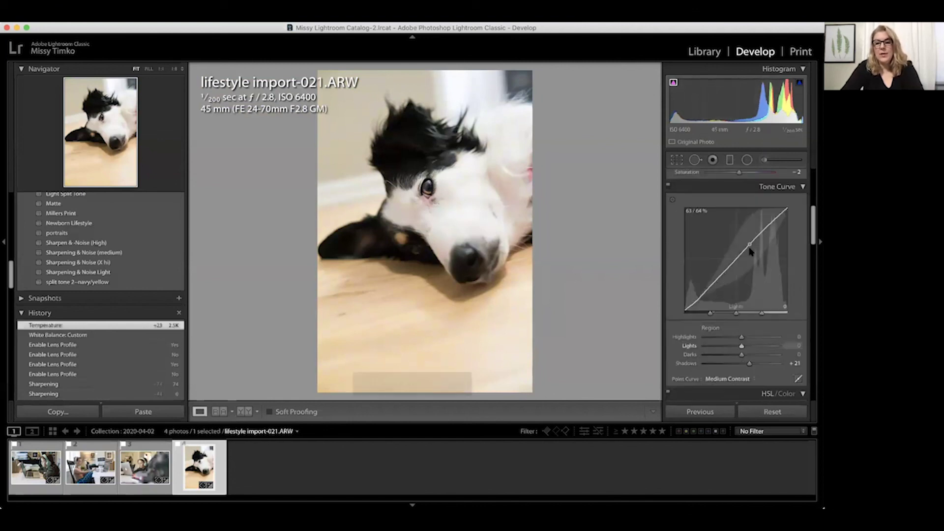
pyautogui.scroll(-8, 750, 251)
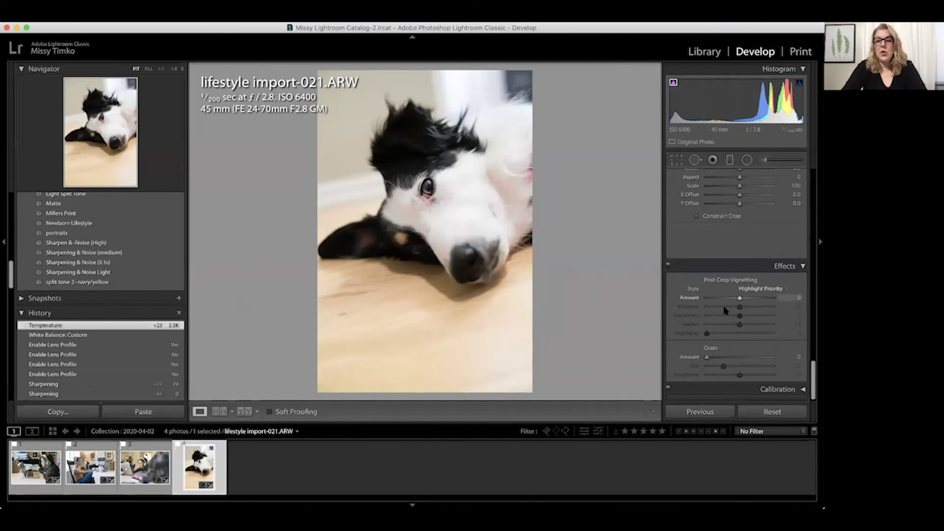
pyautogui.click(780, 416)
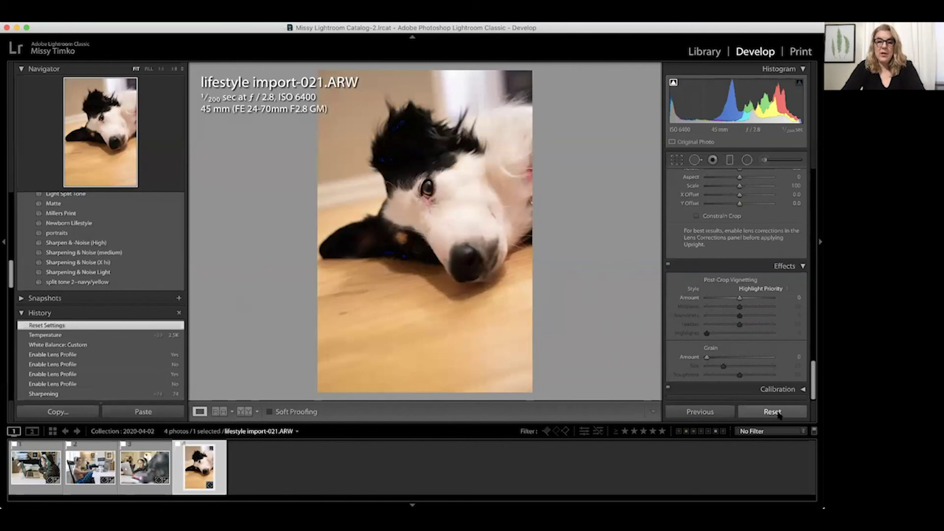
pyautogui.press('super+z')
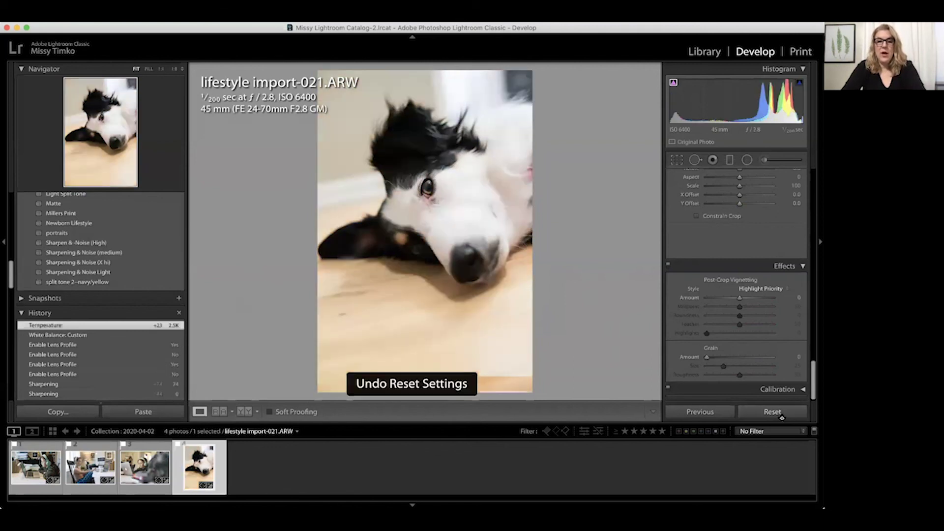
pyautogui.click(772, 412)
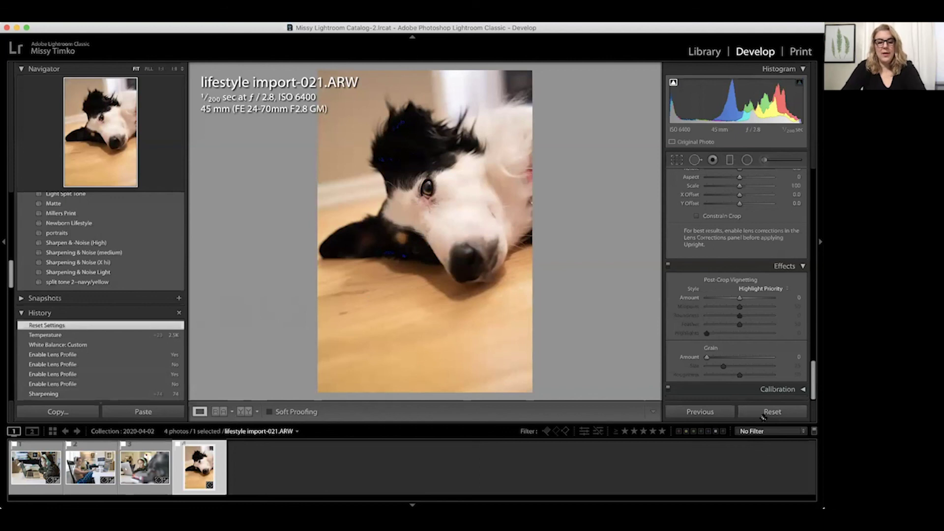
pyautogui.press('super+z')
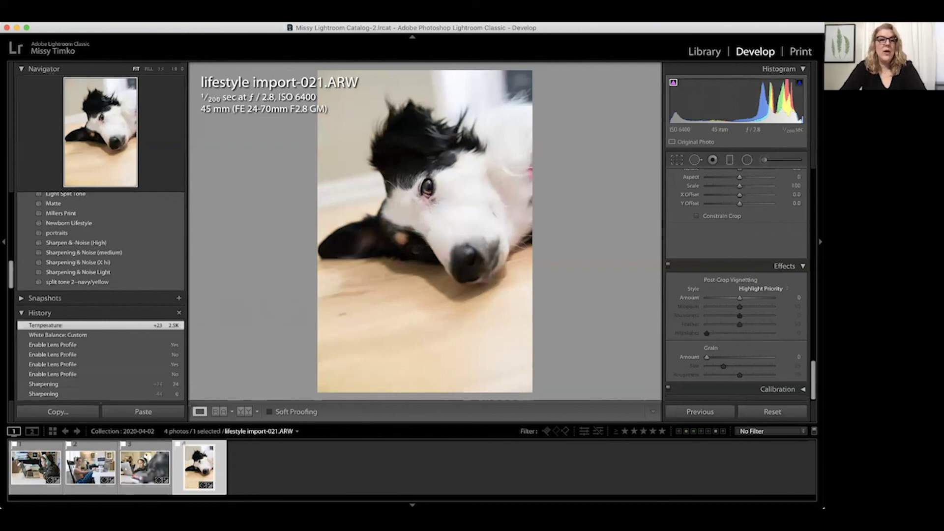
# Open the export dialog for the dog photo and review its location, naming, file and sizing settings.
pyautogui.click(104, 27)
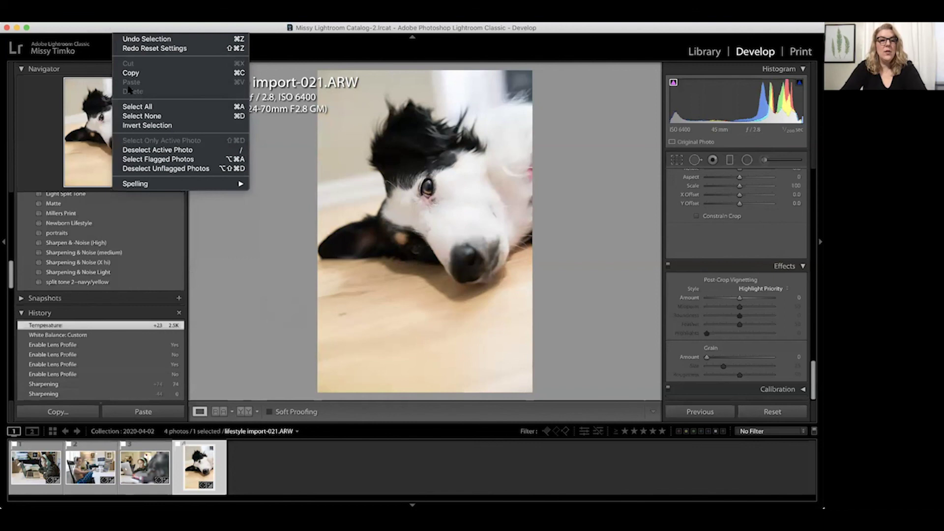
pyautogui.click(127, 162)
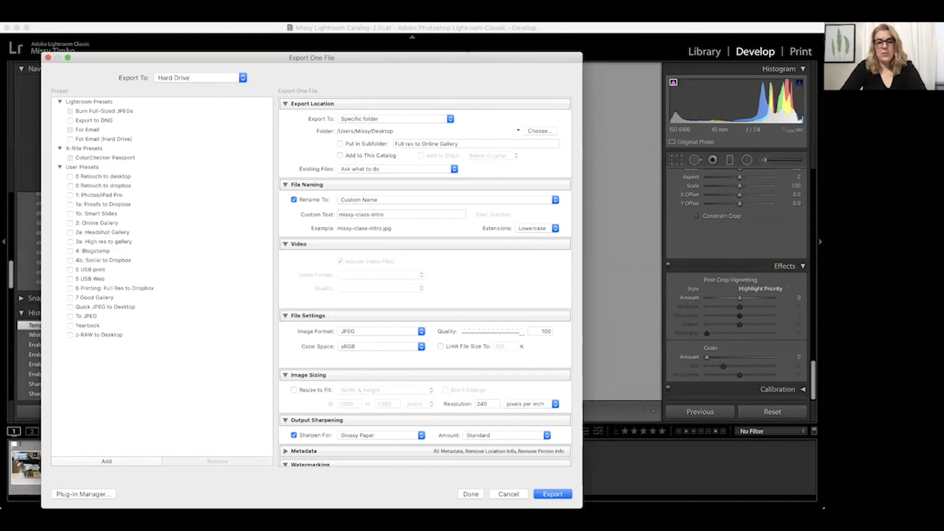
pyautogui.moveTo(240, 62); pyautogui.dragTo(227, 66)
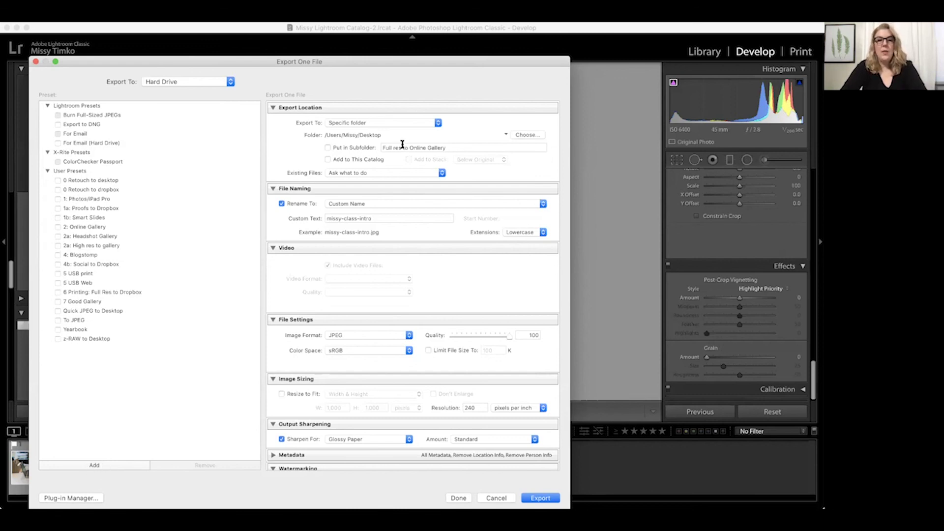
pyautogui.scroll(-5, 350, 315)
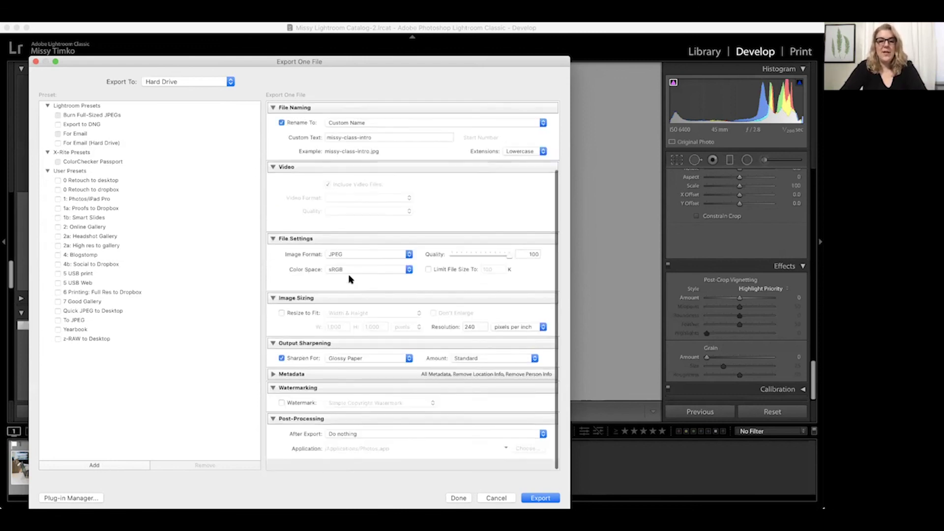
pyautogui.scroll(5, 365, 268)
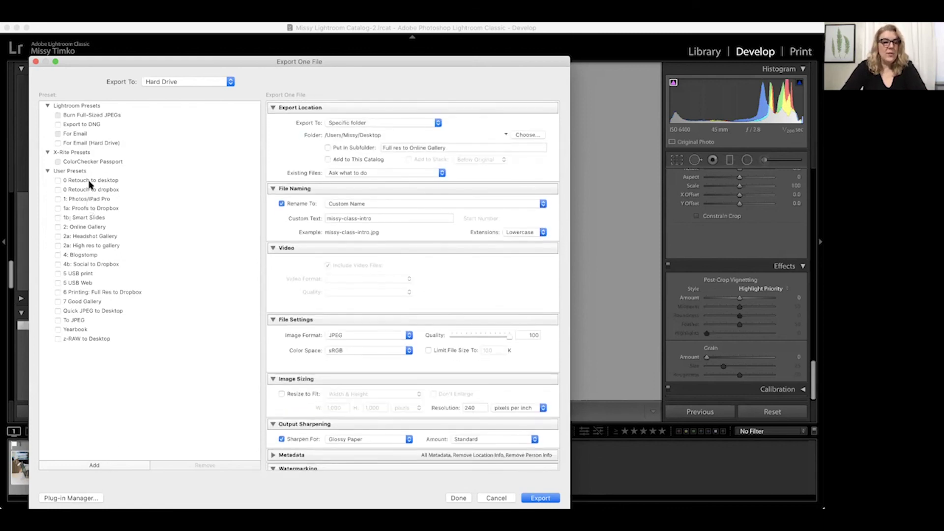
# Load the export preset "6 Printing: Full Res to Dropbox" and try the file renaming option, leaving renaming off.
pyautogui.click(57, 292)
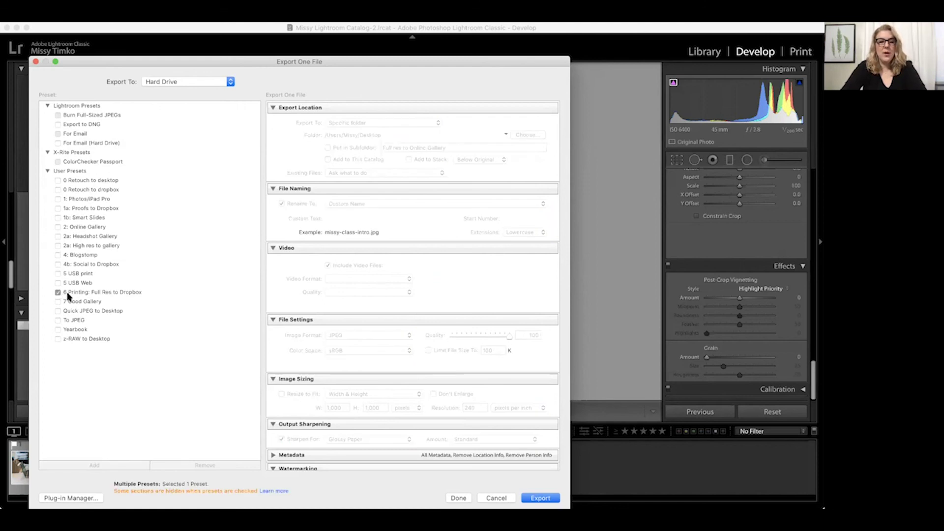
pyautogui.click(83, 294)
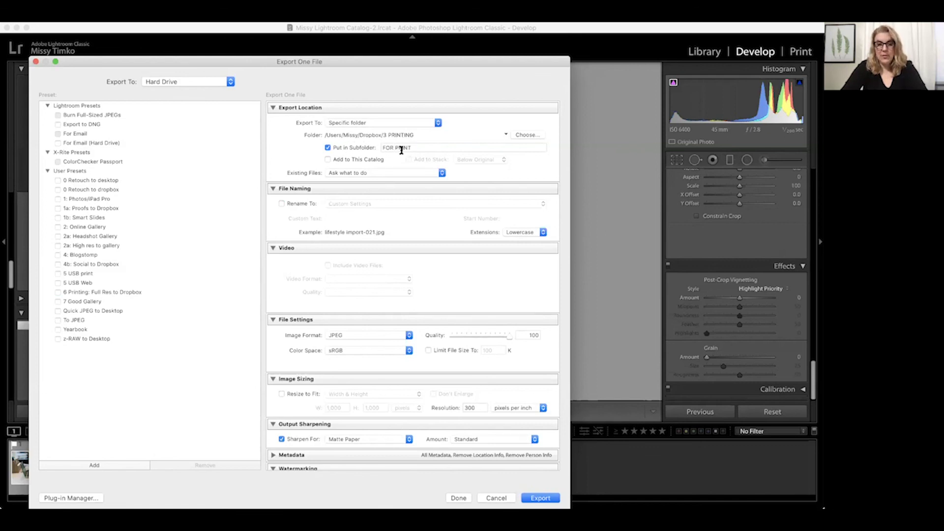
pyautogui.scroll(-3, 411, 167)
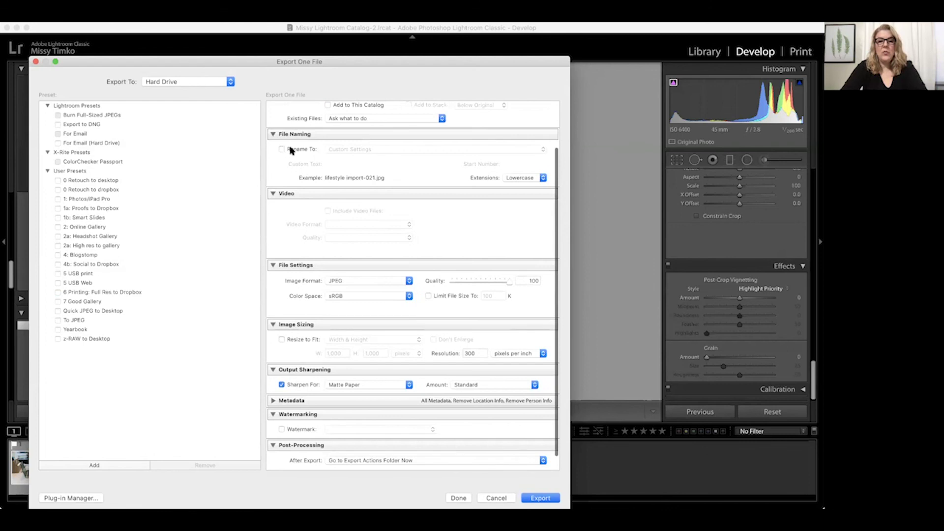
pyautogui.click(282, 149)
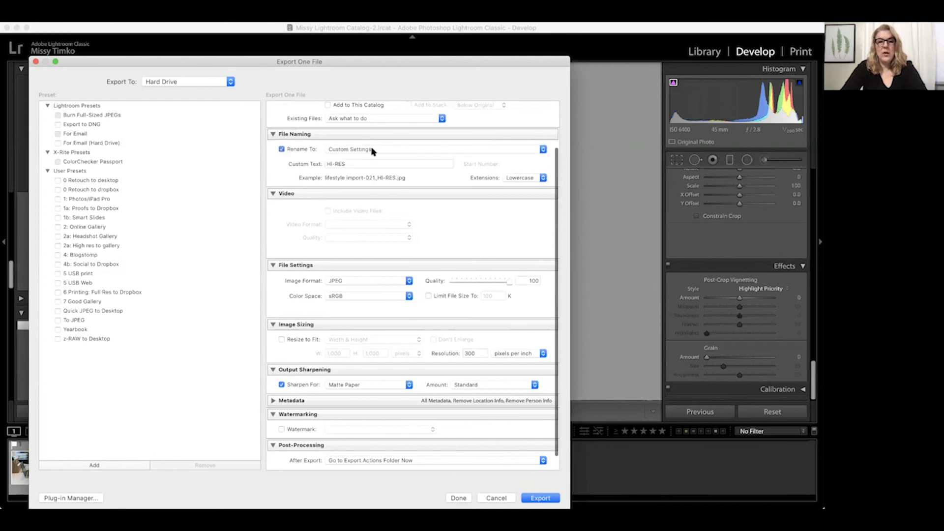
pyautogui.click(374, 150)
pyautogui.click(372, 150)
pyautogui.click(282, 149)
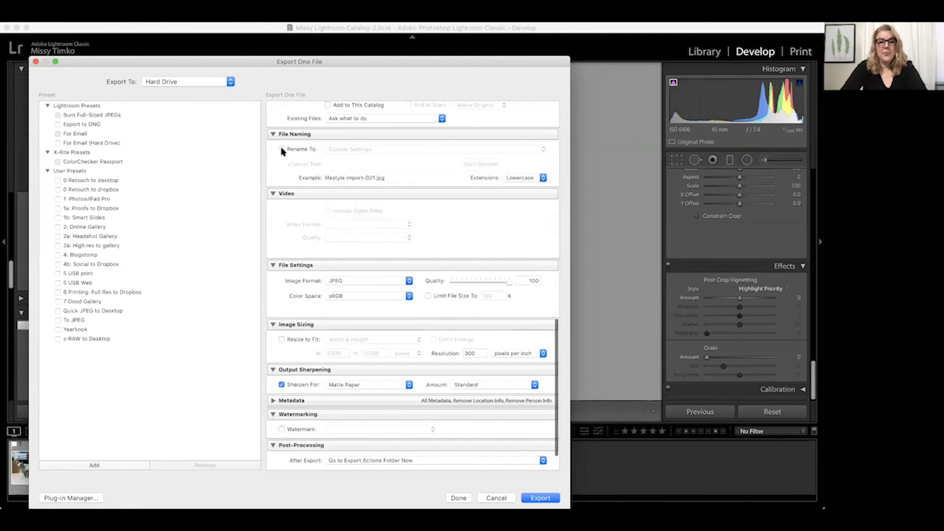
# Examine the printing preset's image format choices, resize-to-fit options, output sharpening and post-processing, keeping JPEG and leaving resizing off.
pyautogui.scroll(-1, 357, 215)
pyautogui.scroll(-1, 356, 214)
pyautogui.click(366, 265)
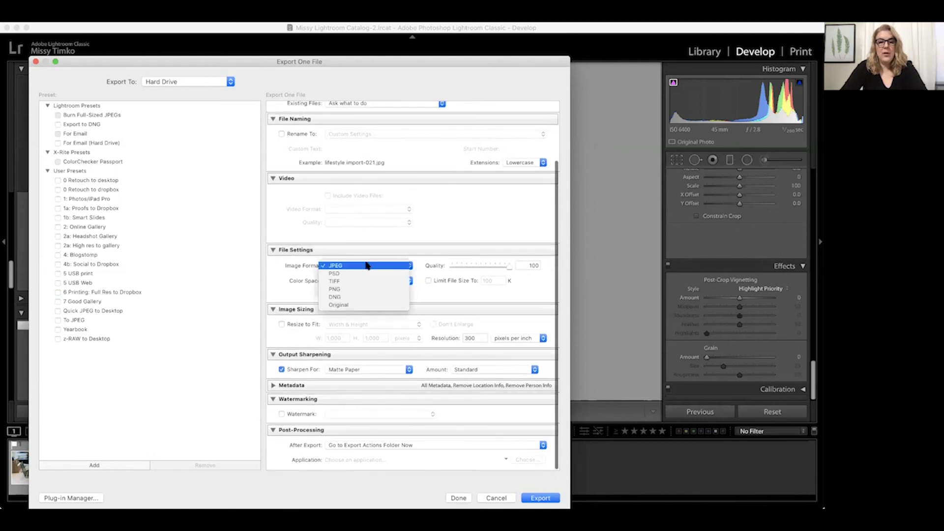
pyautogui.click(366, 265)
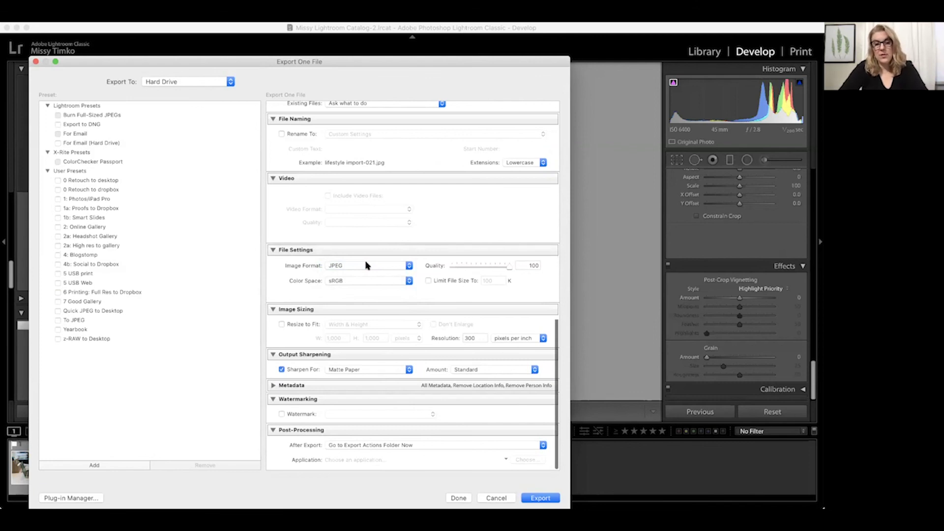
pyautogui.scroll(-3, 369, 280)
pyautogui.click(283, 324)
pyautogui.click(374, 326)
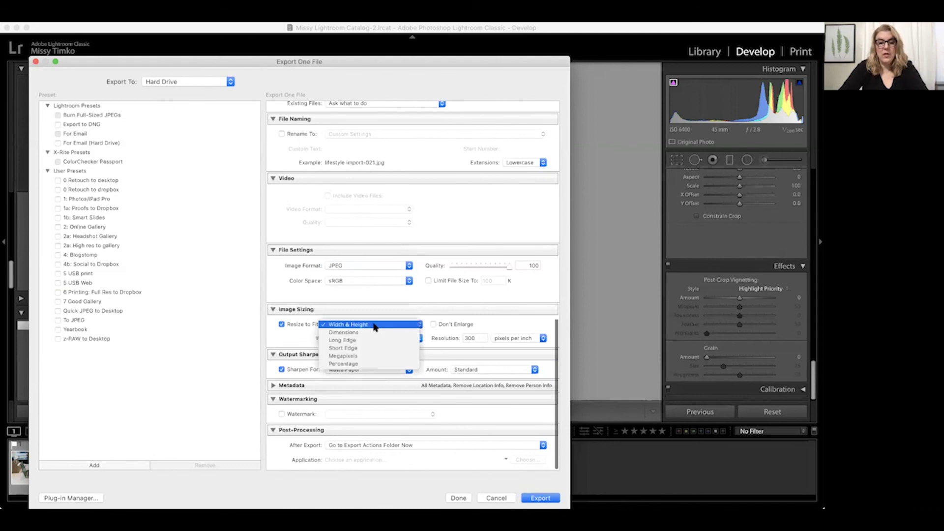
pyautogui.click(344, 324)
pyautogui.scroll(-2, 337, 363)
pyautogui.click(282, 325)
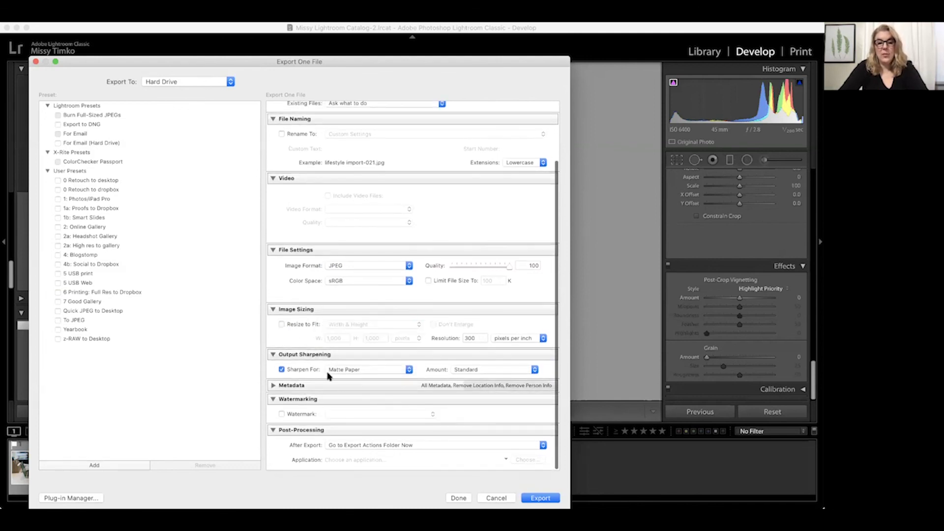
pyautogui.scroll(-2, 375, 375)
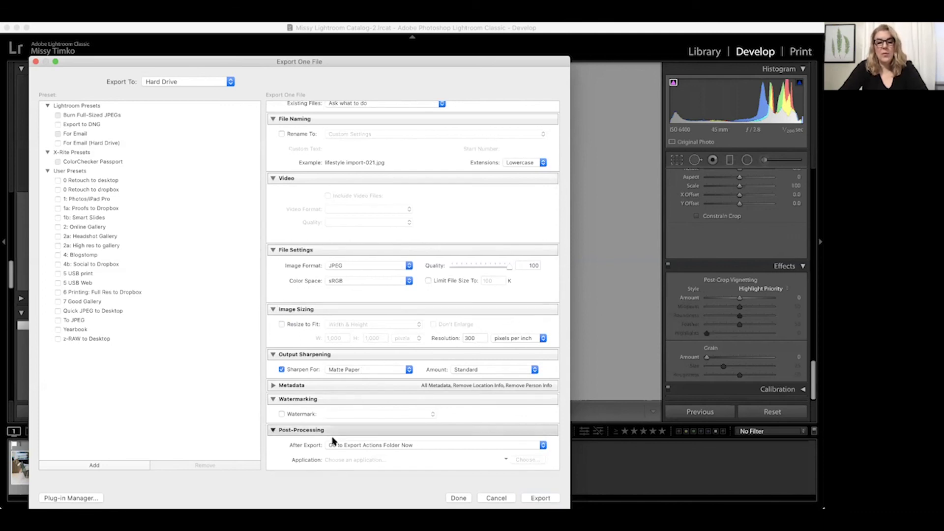
pyautogui.scroll(-1, 332, 440)
pyautogui.scroll(4, 397, 153)
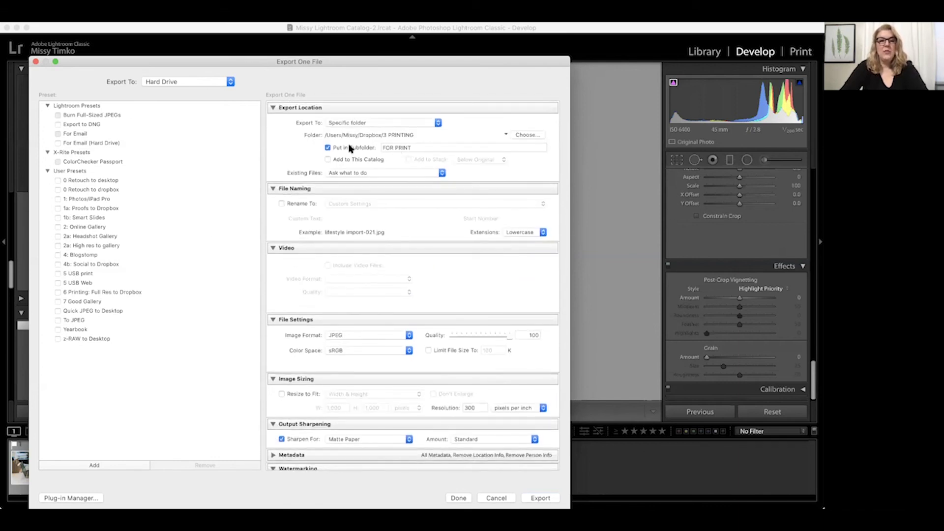
# Load the "Quick JPEG to Desktop" export preset, review its settings, and export the dog photo.
pyautogui.moveTo(240, 66); pyautogui.dragTo(261, 54)
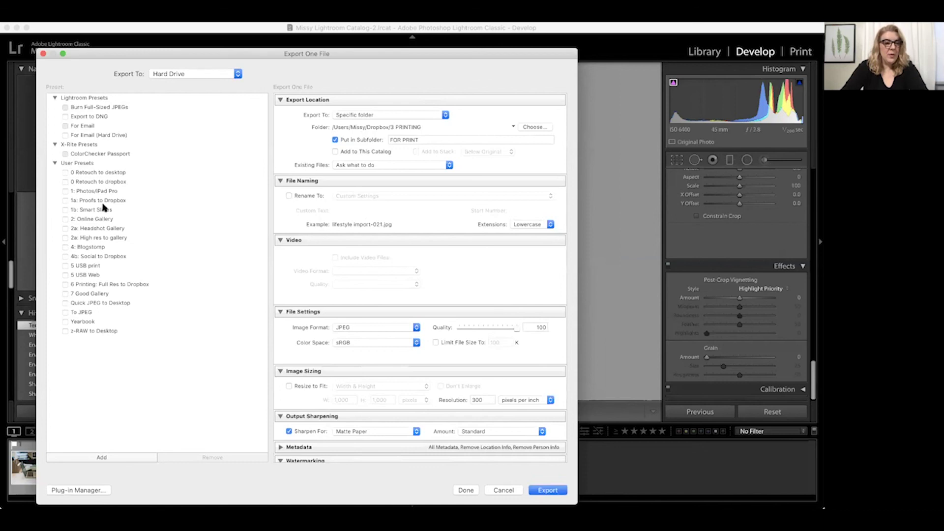
pyautogui.click(110, 302)
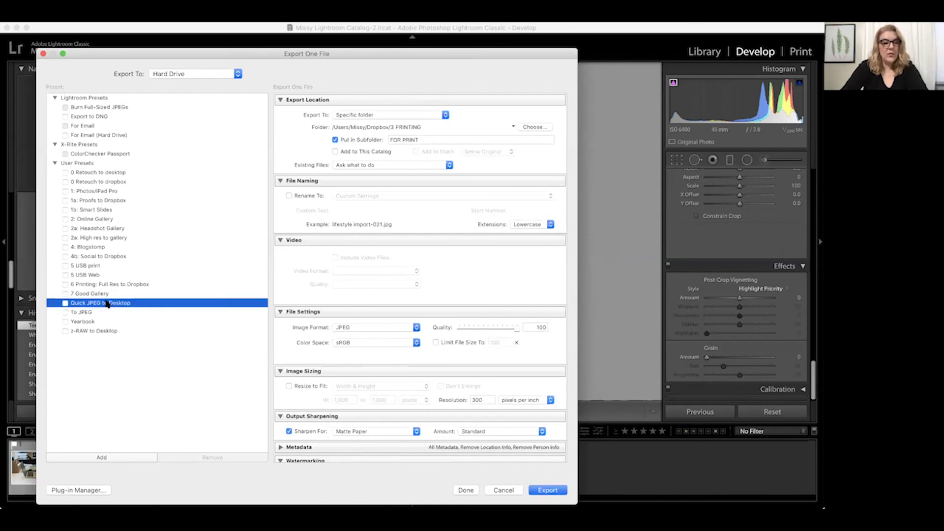
pyautogui.scroll(-1, 408, 153)
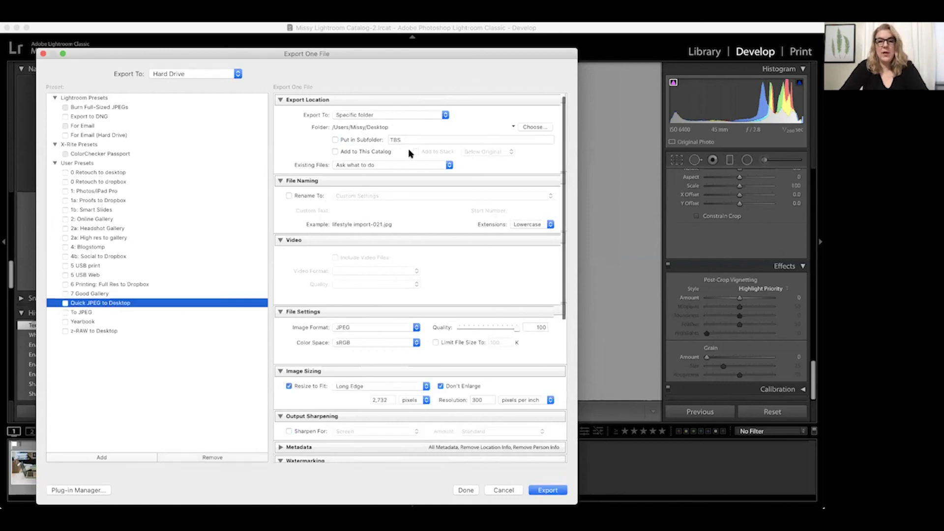
pyautogui.scroll(-4, 402, 151)
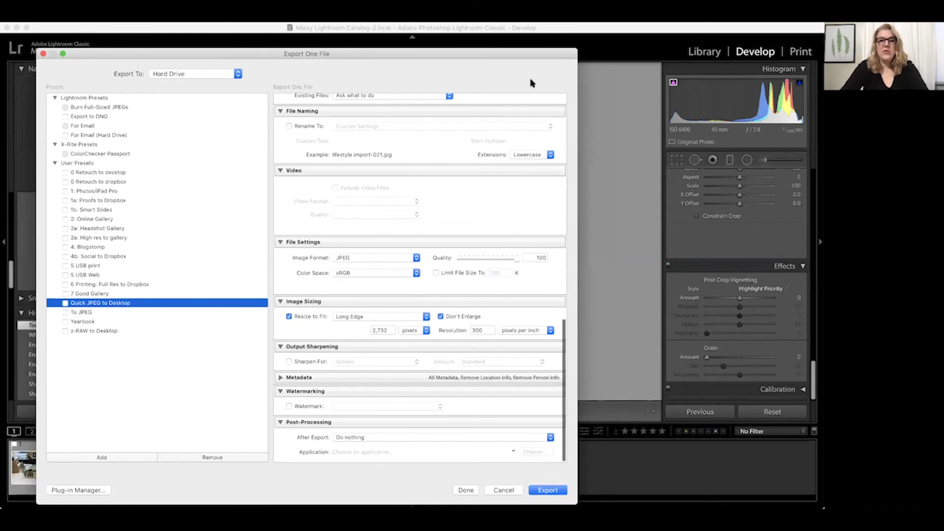
pyautogui.click(547, 490)
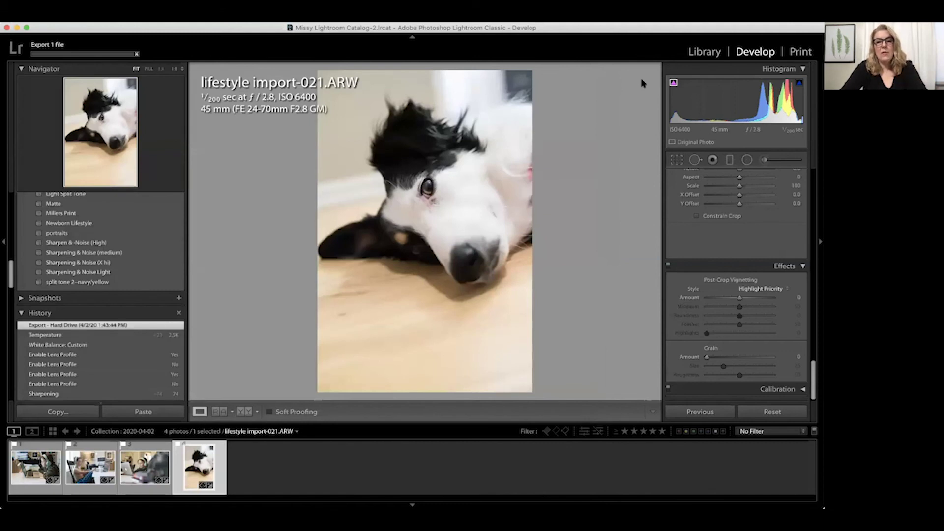